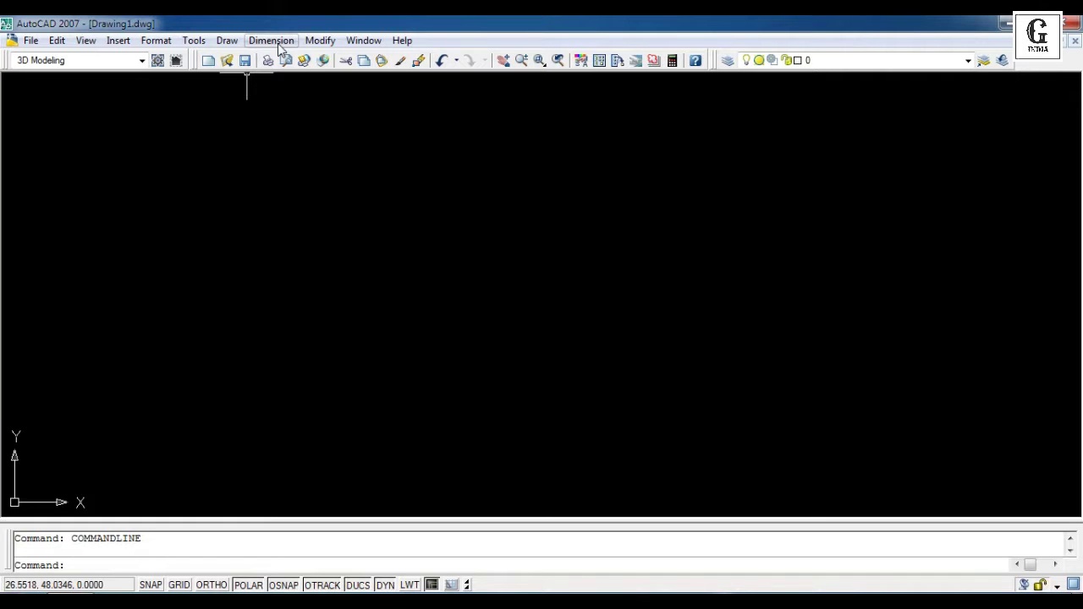
- Dismiss the Windows color scheme prompt without choosing a different scheme
left_click(277, 43)
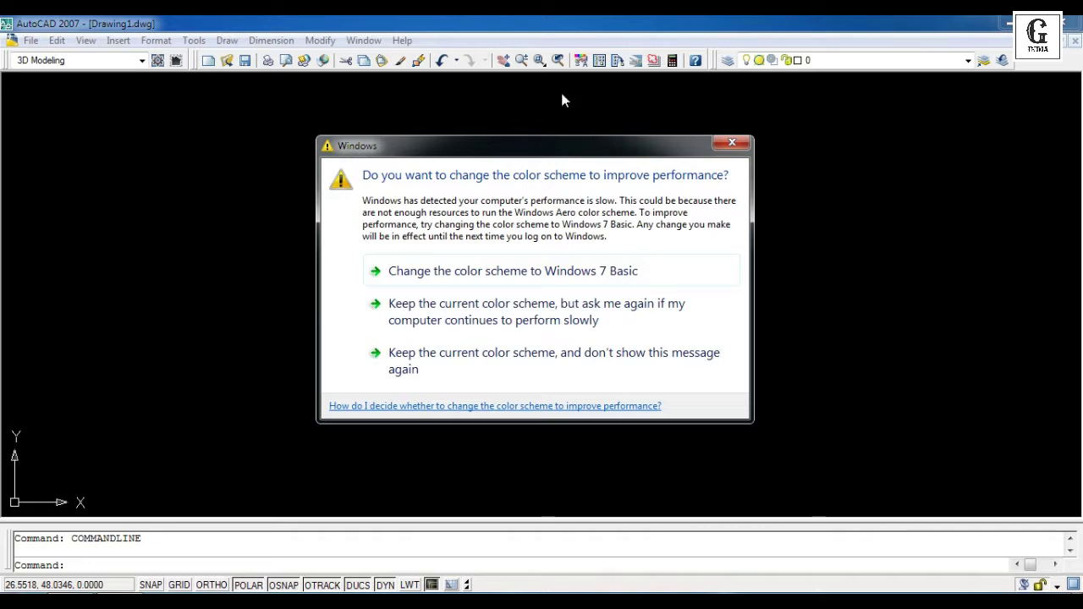
left_click(729, 146)
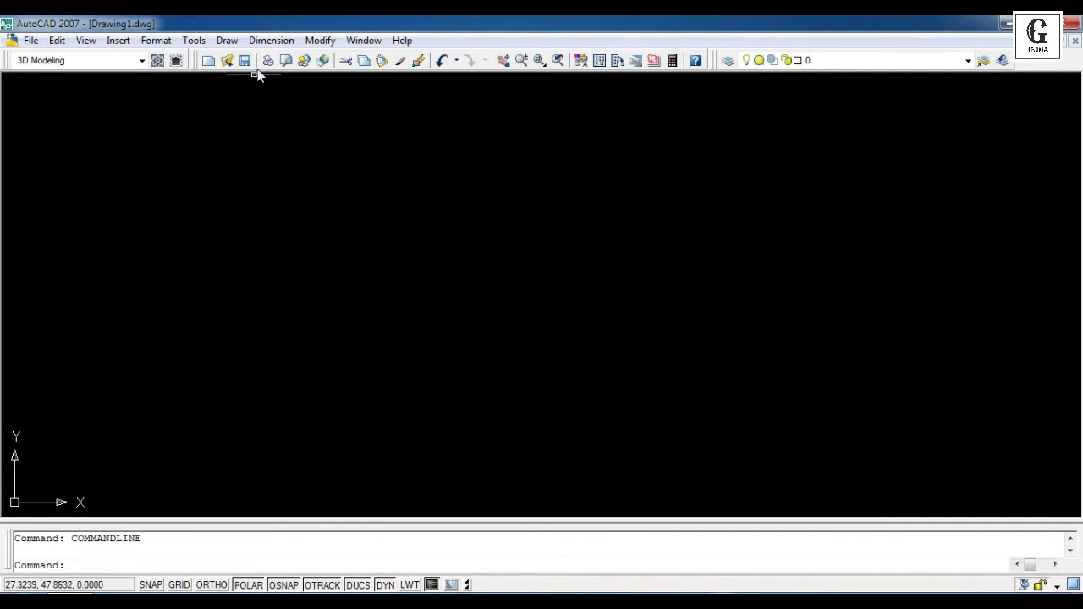
left_click(273, 42)
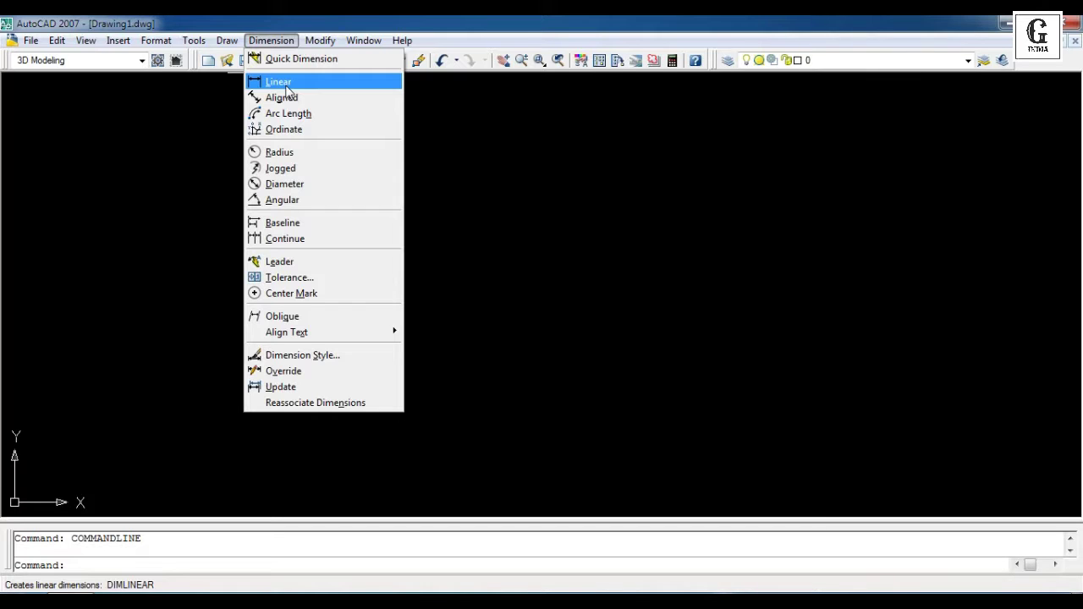
- Draw a horizontal line about 40 units long across the middle of the drawing area
left_click(216, 42)
left_click(221, 44)
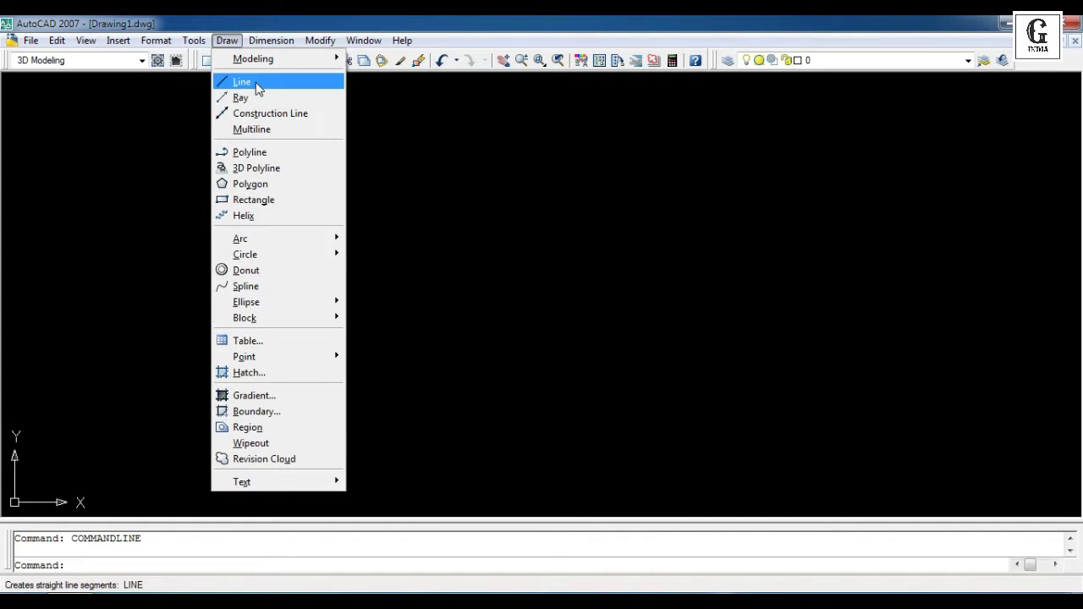
left_click(241, 81)
left_click(248, 281)
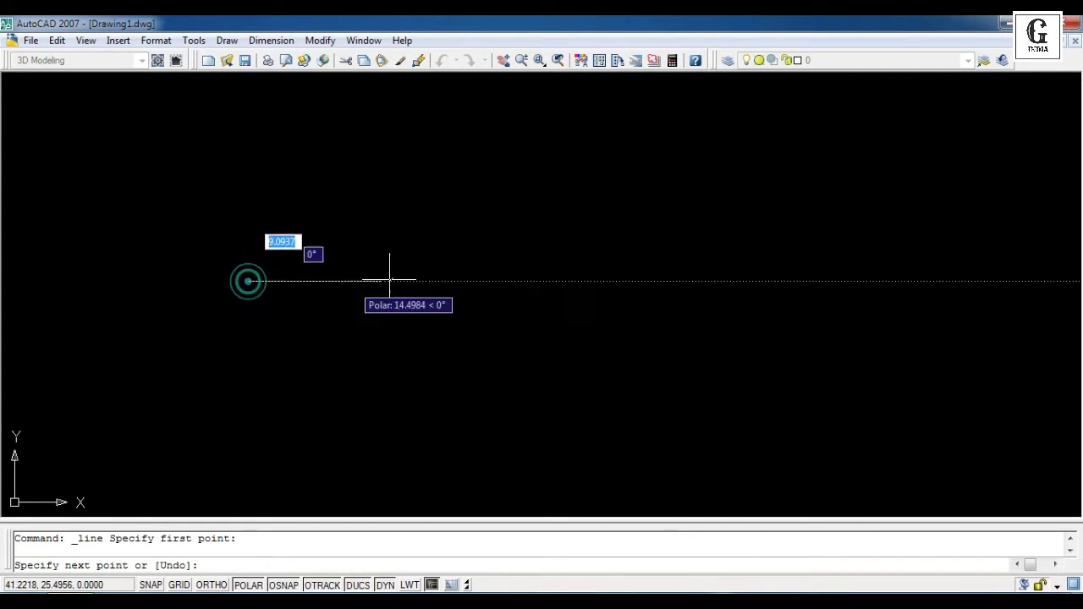
left_click(619, 281)
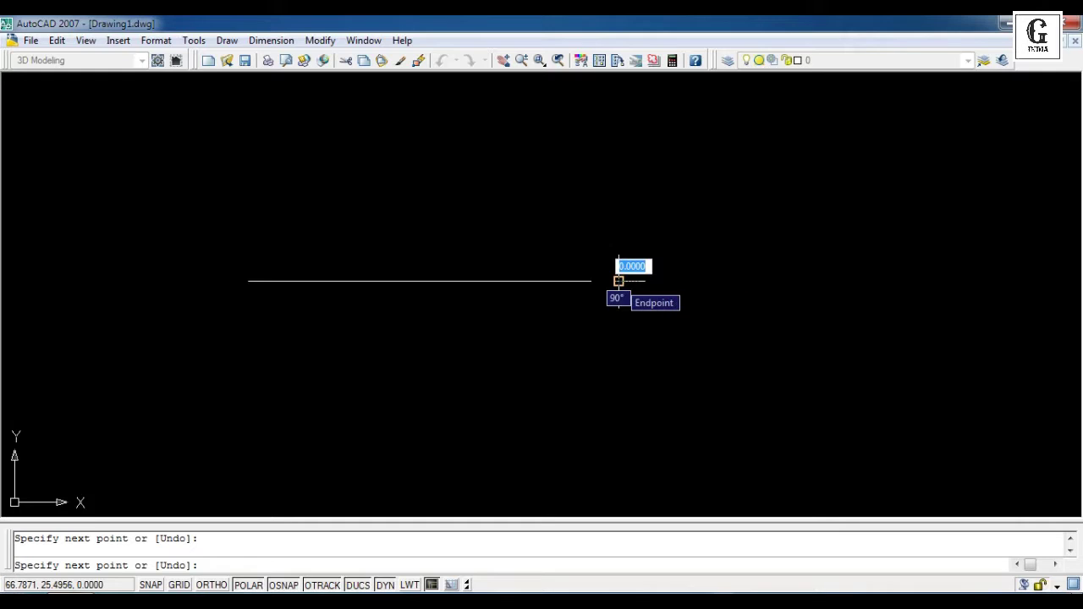
key("Return")
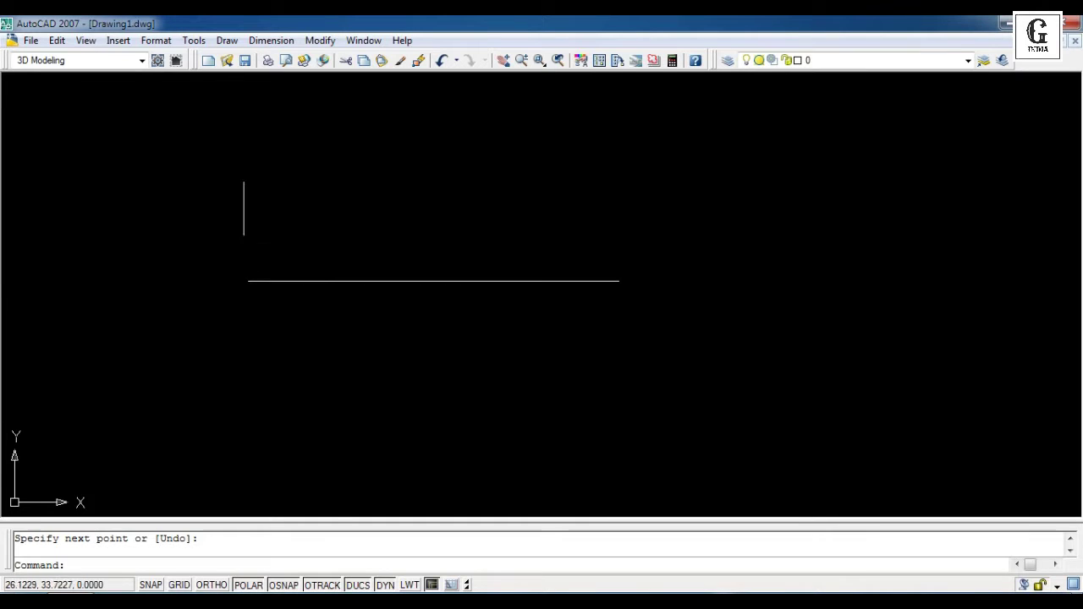
- Add a linear dimension between the line's two endpoints, with the dimension line about 6.3 units above it
left_click(275, 44)
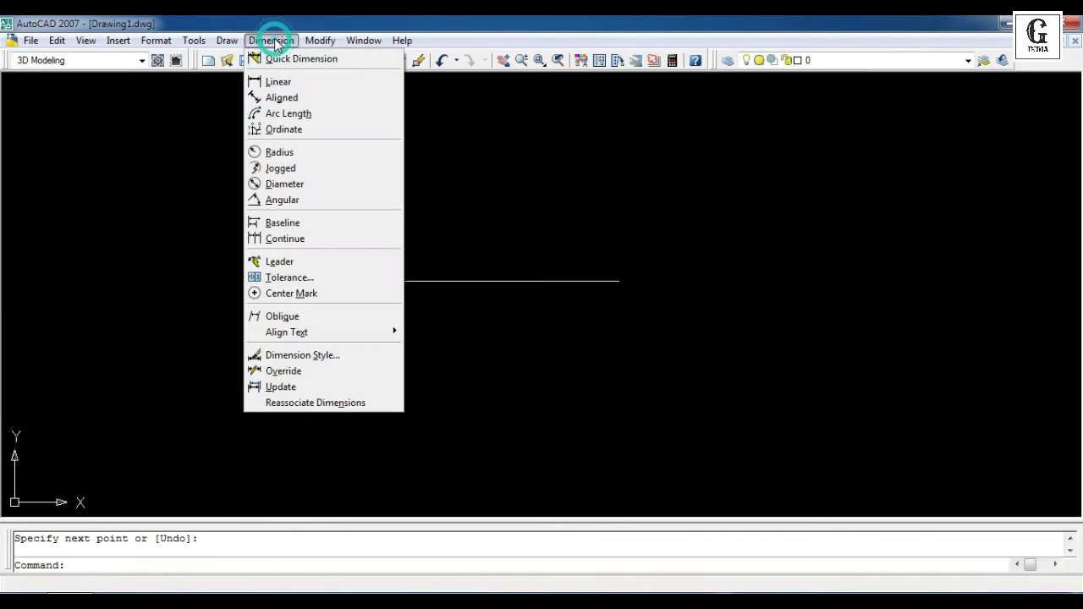
left_click(290, 82)
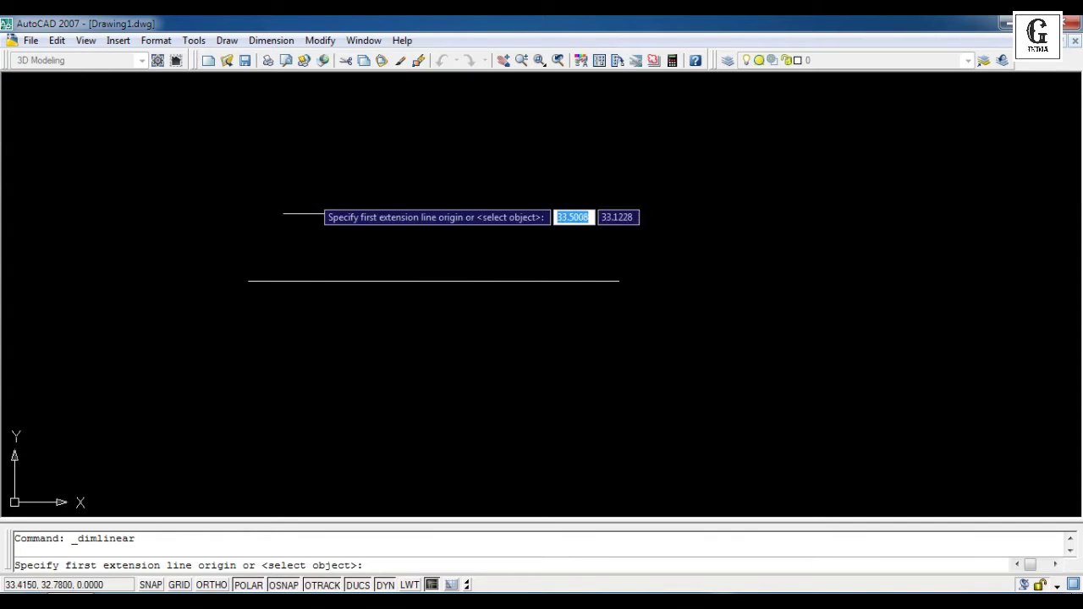
left_click(248, 281)
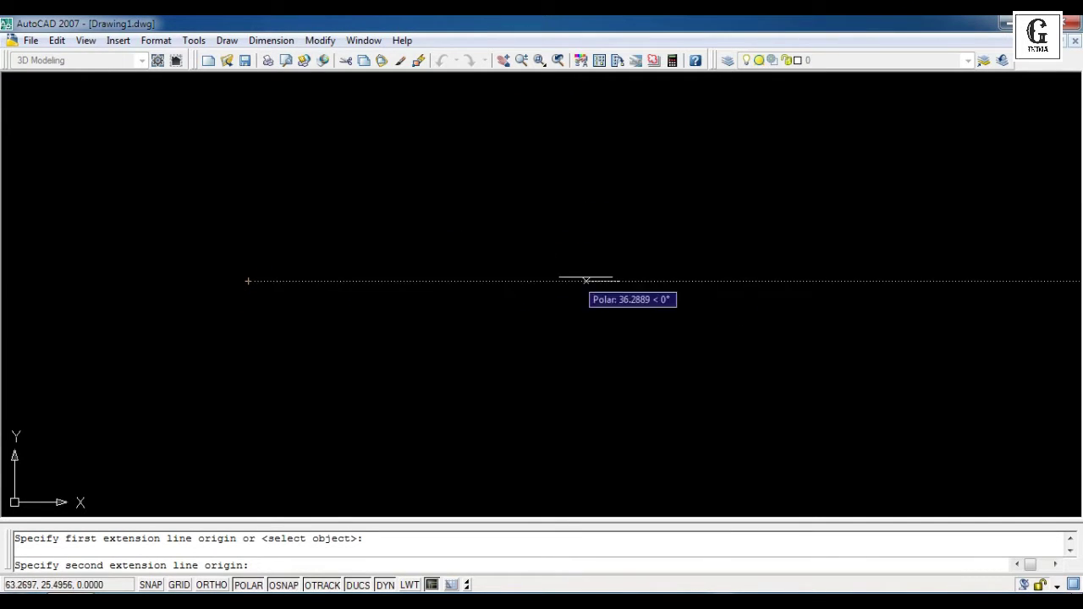
left_click(618, 281)
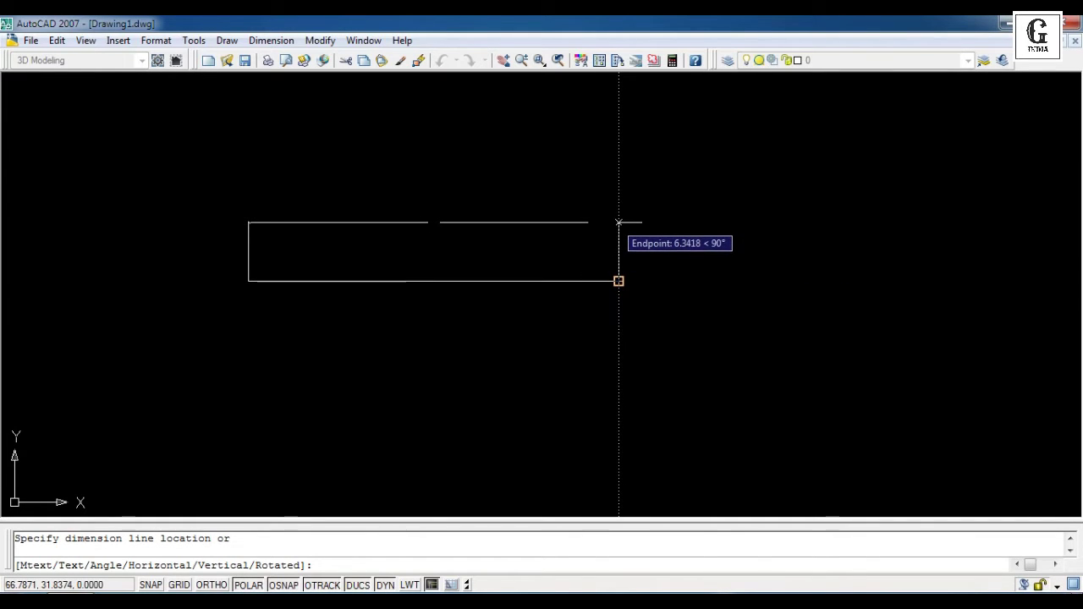
left_click(618, 222)
scroll(455, 211, "up", 3)
scroll(454, 211, "up", 3)
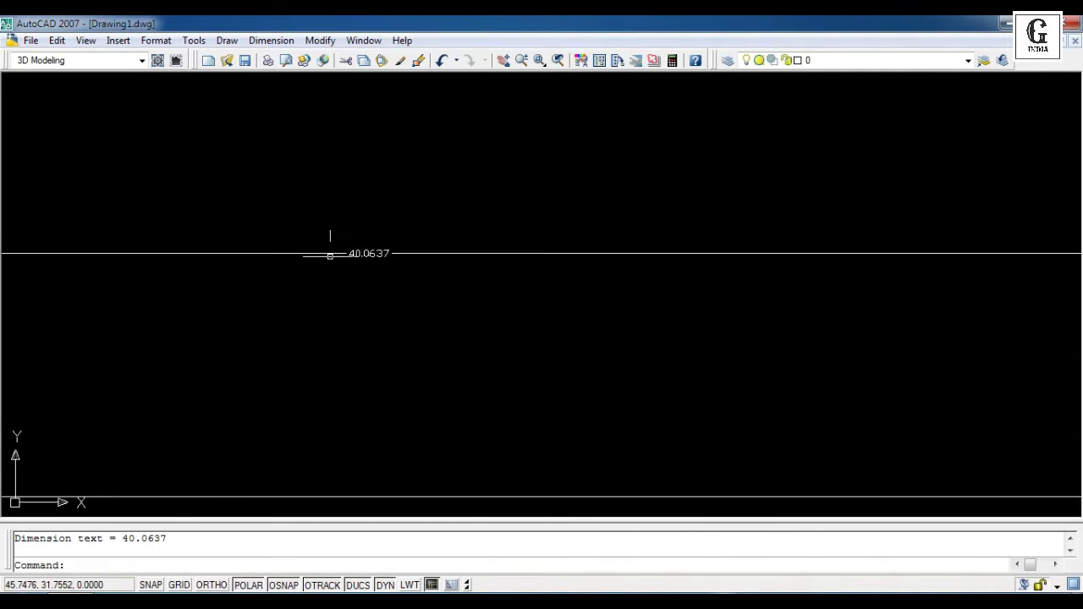
scroll(471, 205, "down", 3)
scroll(471, 206, "down", 3)
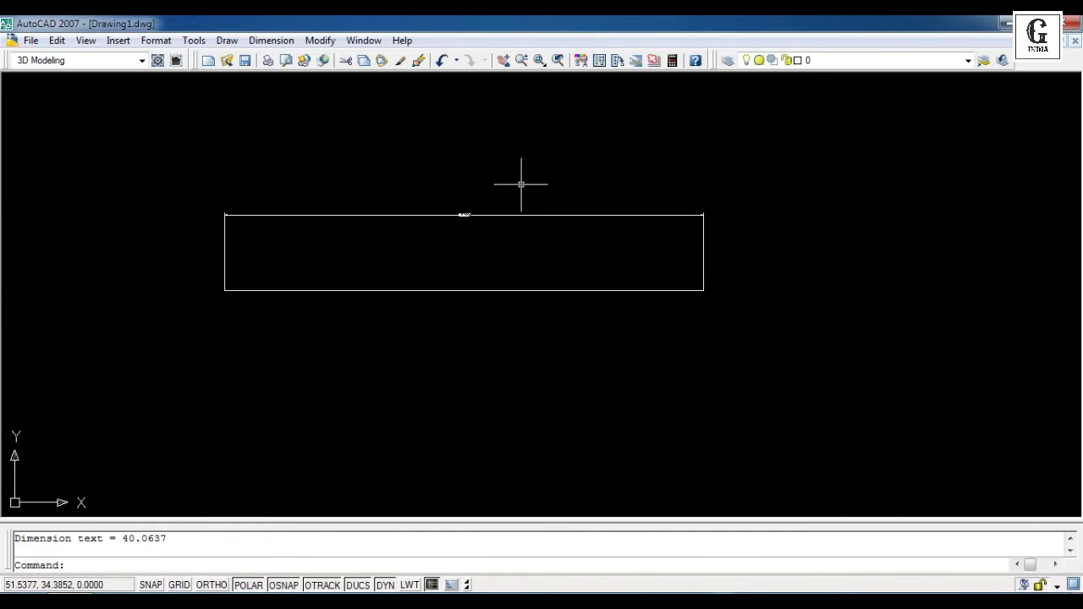
- Erase the horizontal line together with its linear dimension
left_click(183, 126)
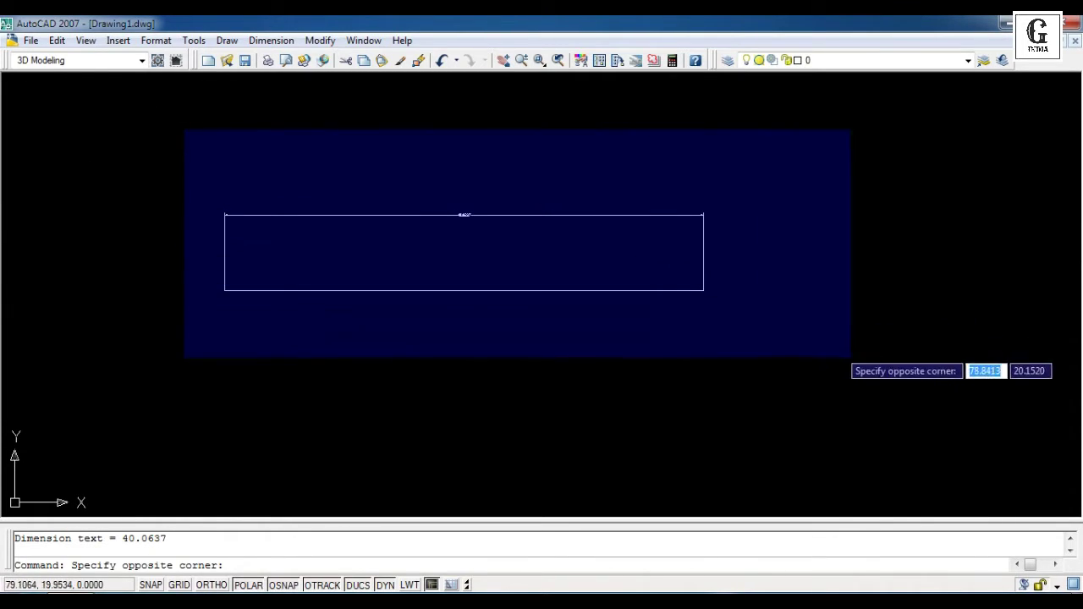
left_click(852, 359)
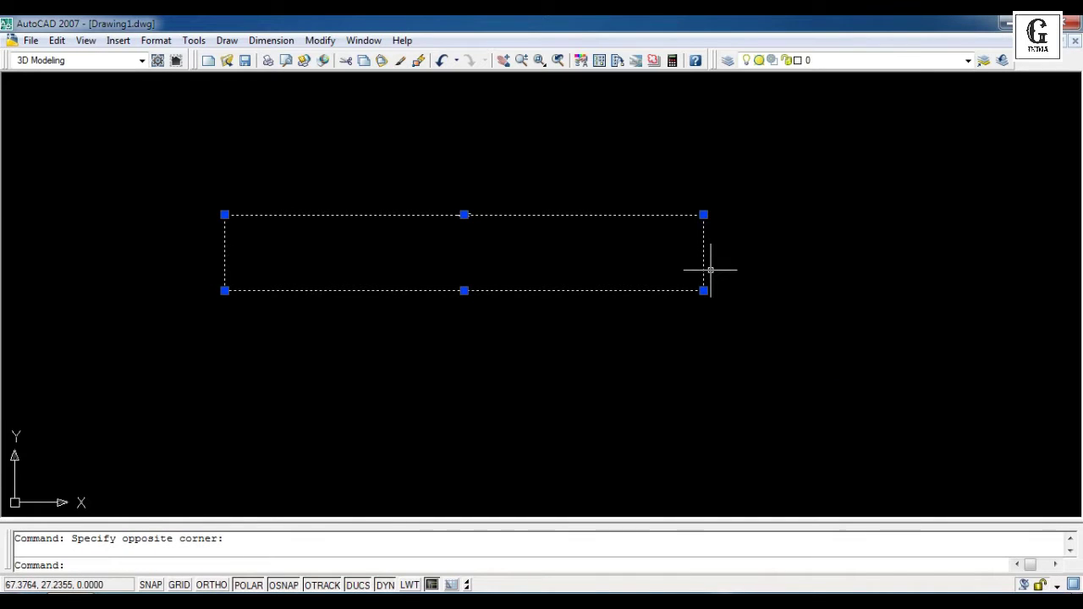
key("Delete")
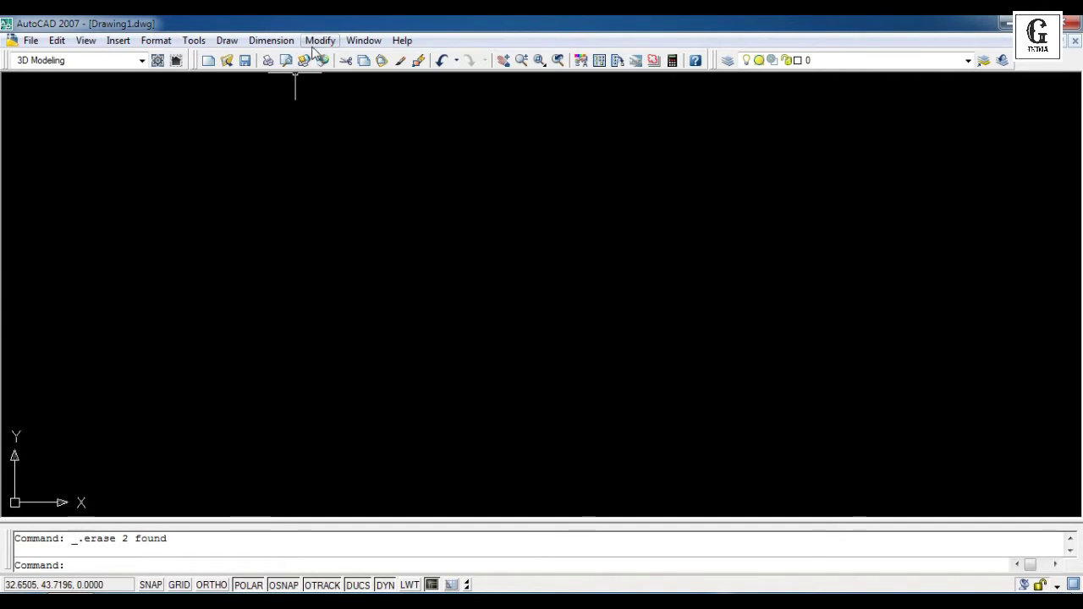
- Draw a closed triangle from line segments, with a horizontal base about 23.5 units wide and a height of about 14.4 units
left_click(275, 41)
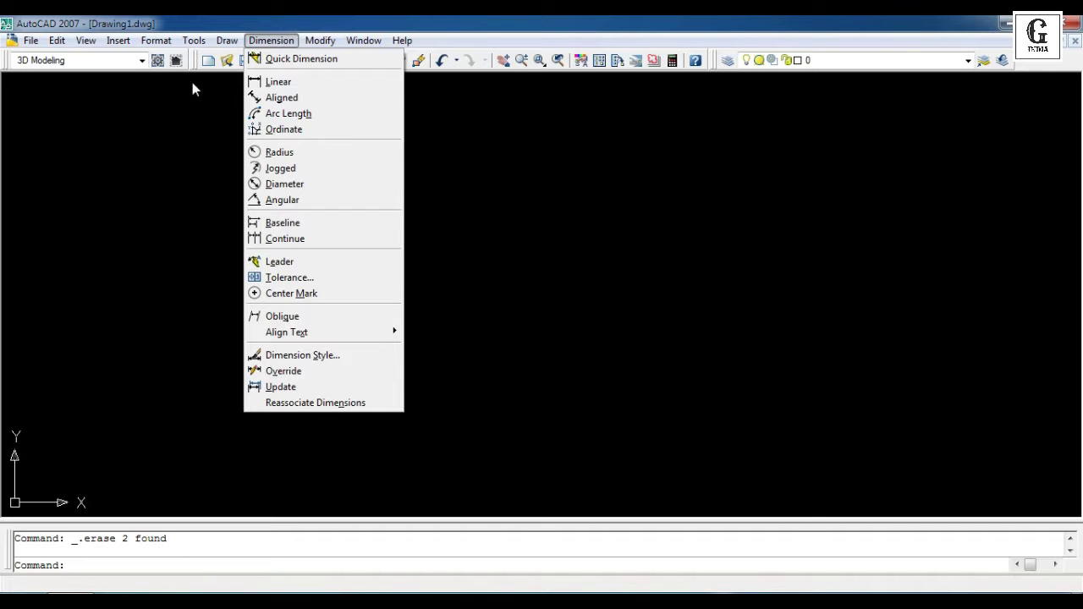
mouse_move(217, 43)
left_click(244, 81)
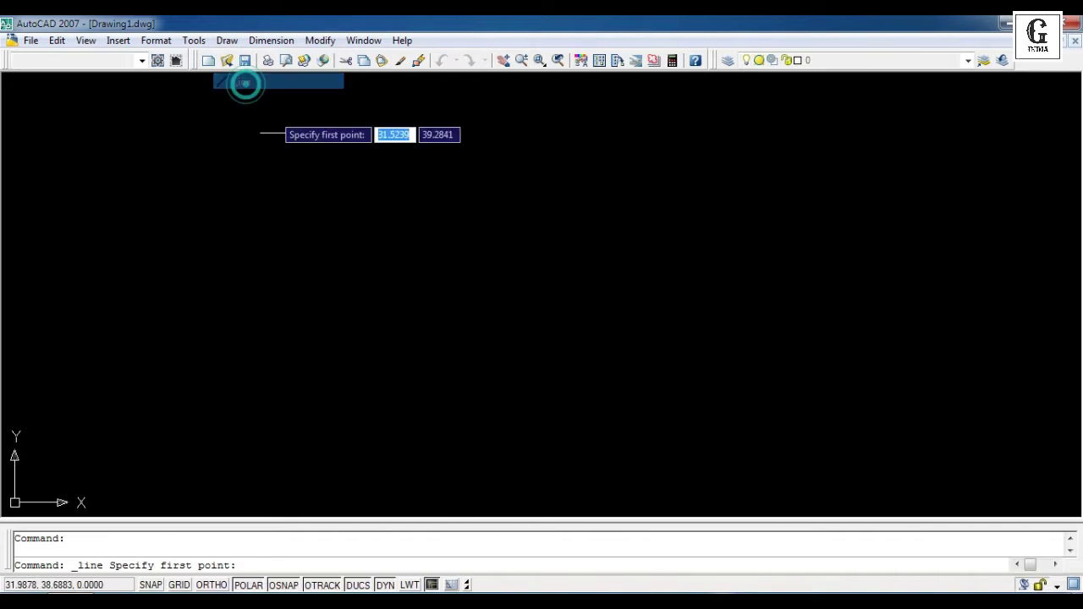
left_click(393, 198)
left_click(267, 368)
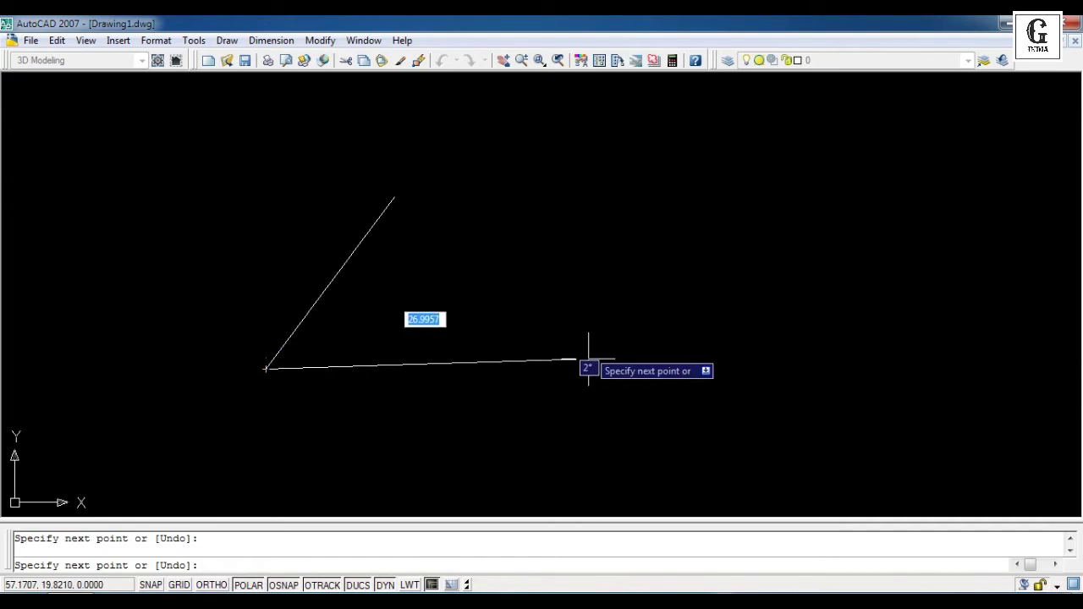
left_click(533, 368)
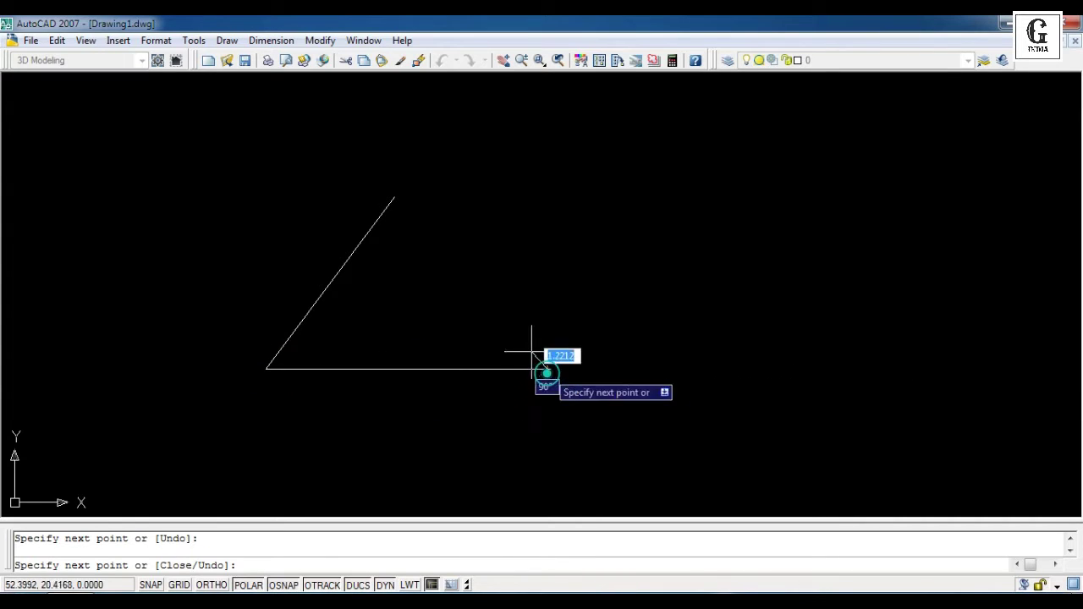
left_click(394, 198)
key("Return")
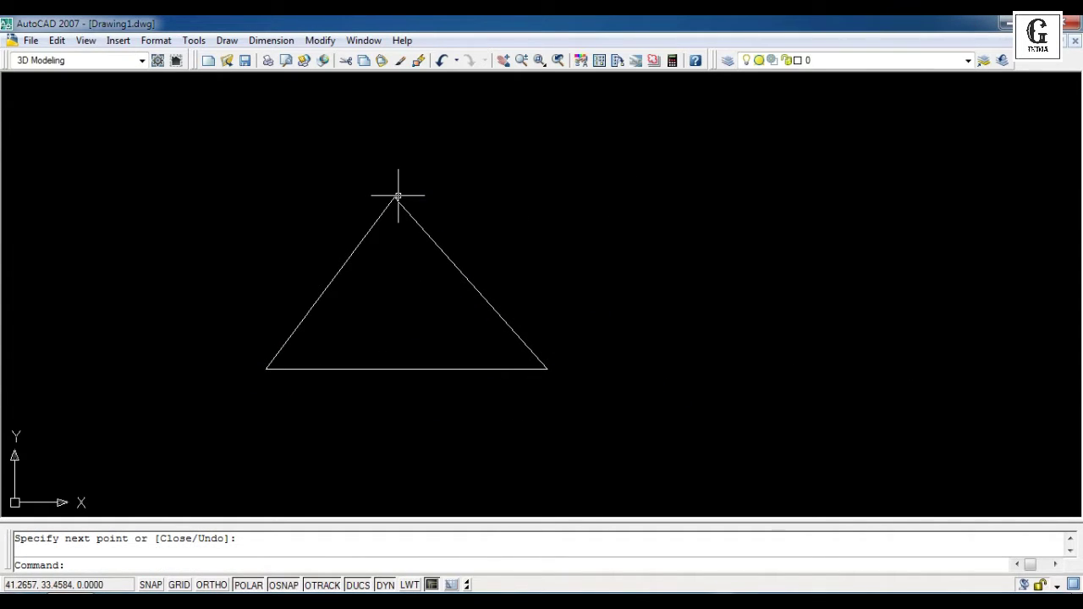
- Add an aligned dimension to the triangle's right sloping side, from the apex to the right base corner, placed outside the triangle
left_click(272, 41)
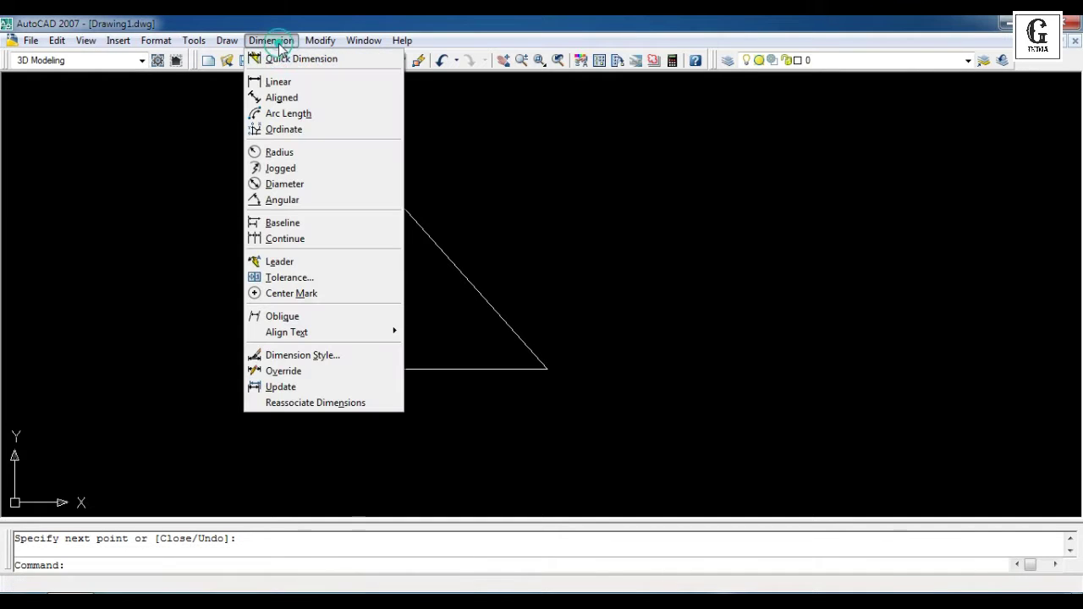
left_click(284, 98)
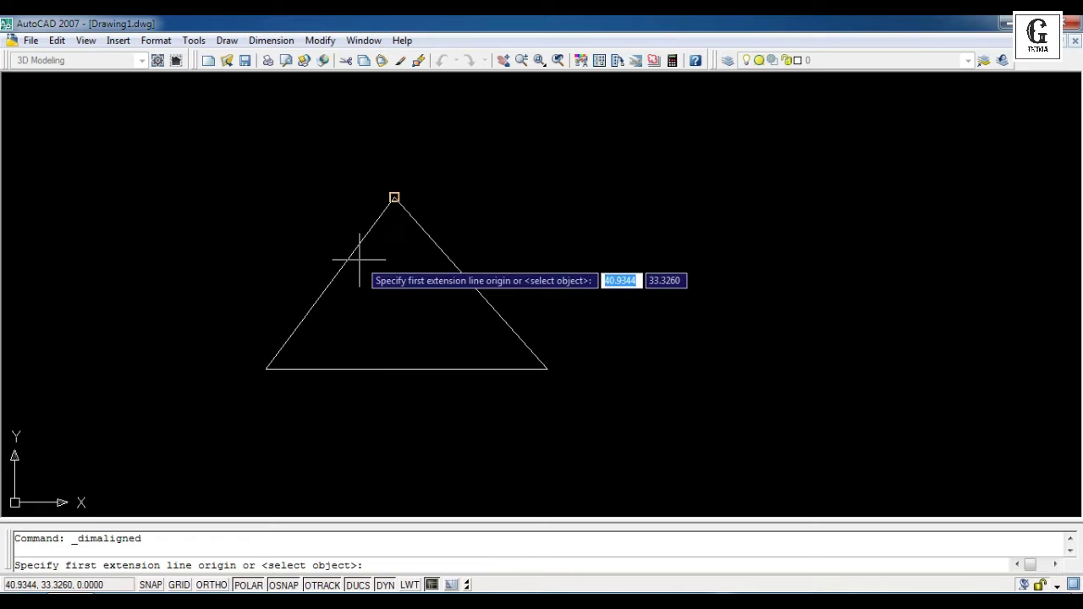
left_click(393, 196)
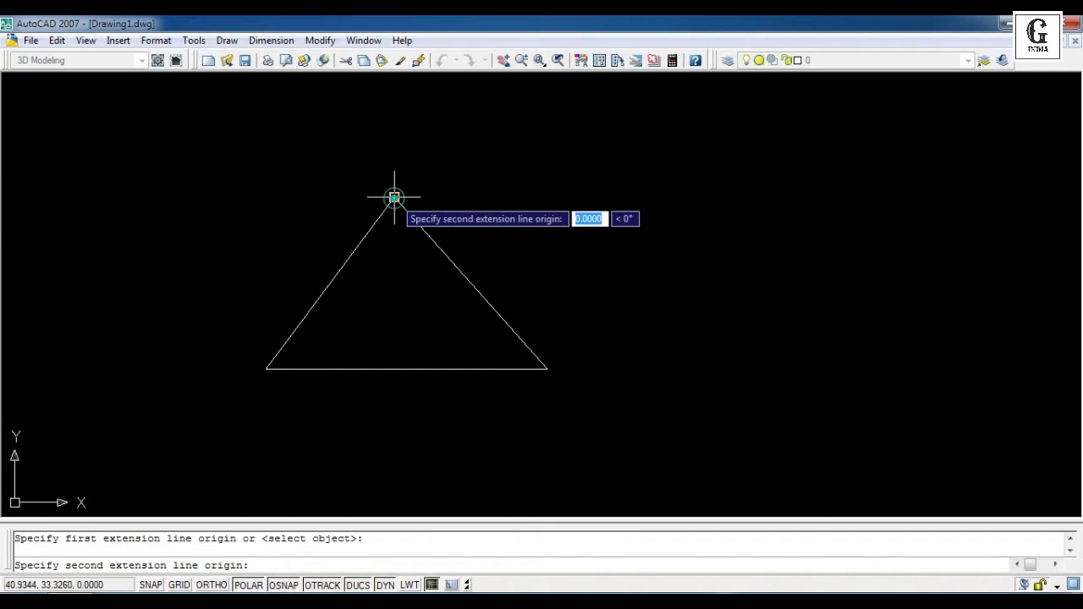
left_click(547, 368)
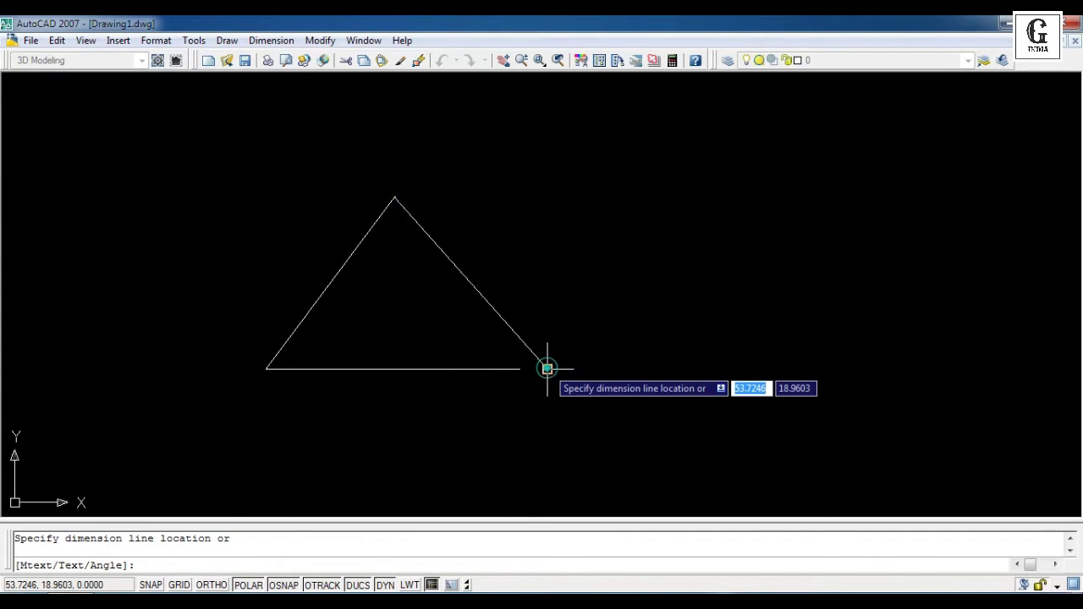
left_click(584, 329)
scroll(563, 241, "up", 5)
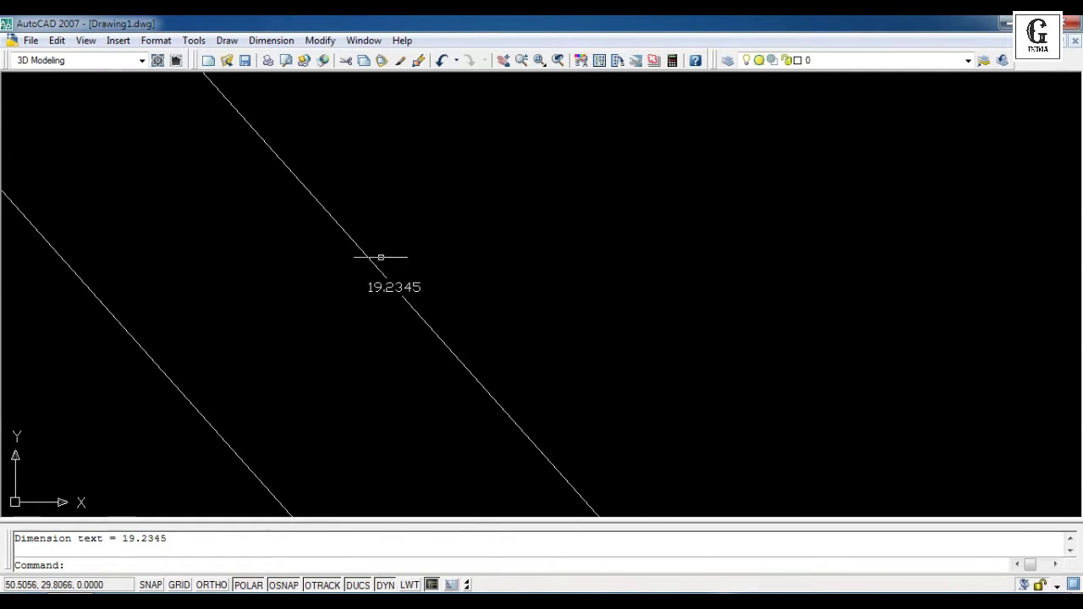
scroll(447, 218, "down", 5)
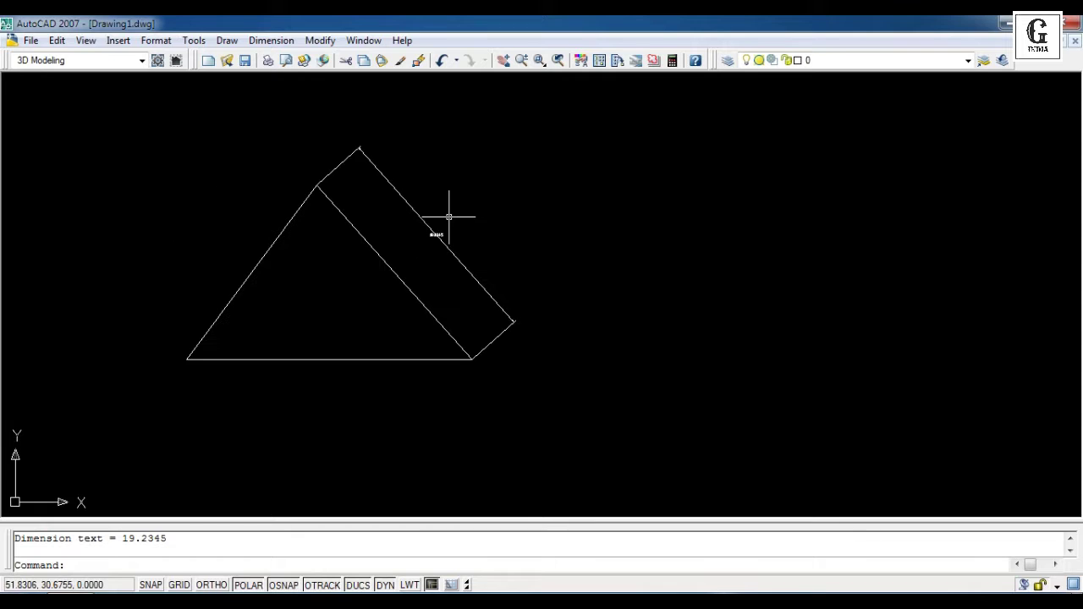
- Add a linear dimension to the triangle's base between its two corners, placed below the base
left_click(270, 40)
left_click(279, 82)
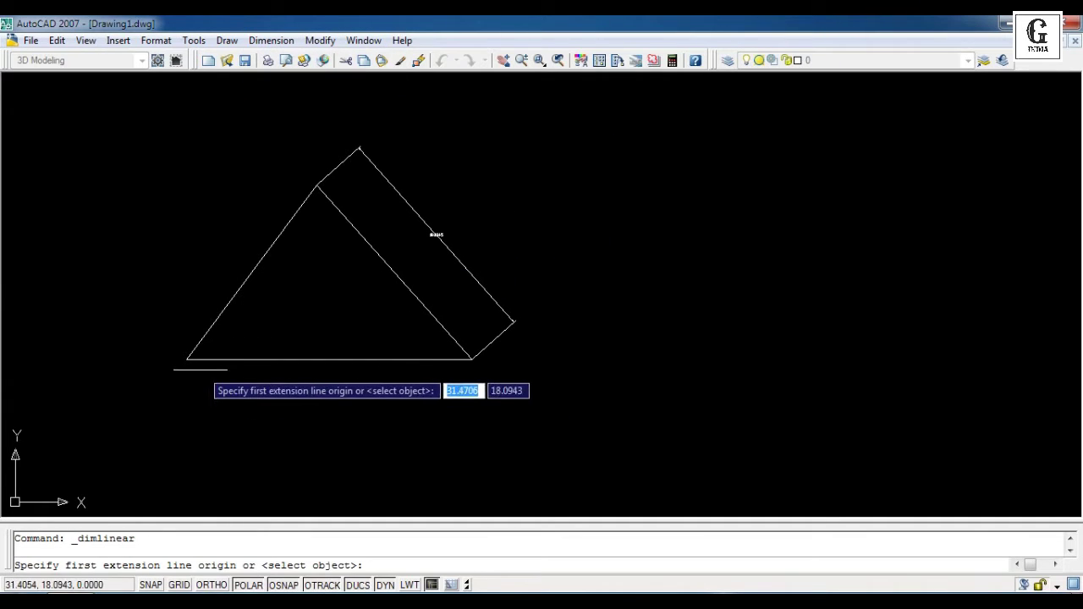
left_click(186, 359)
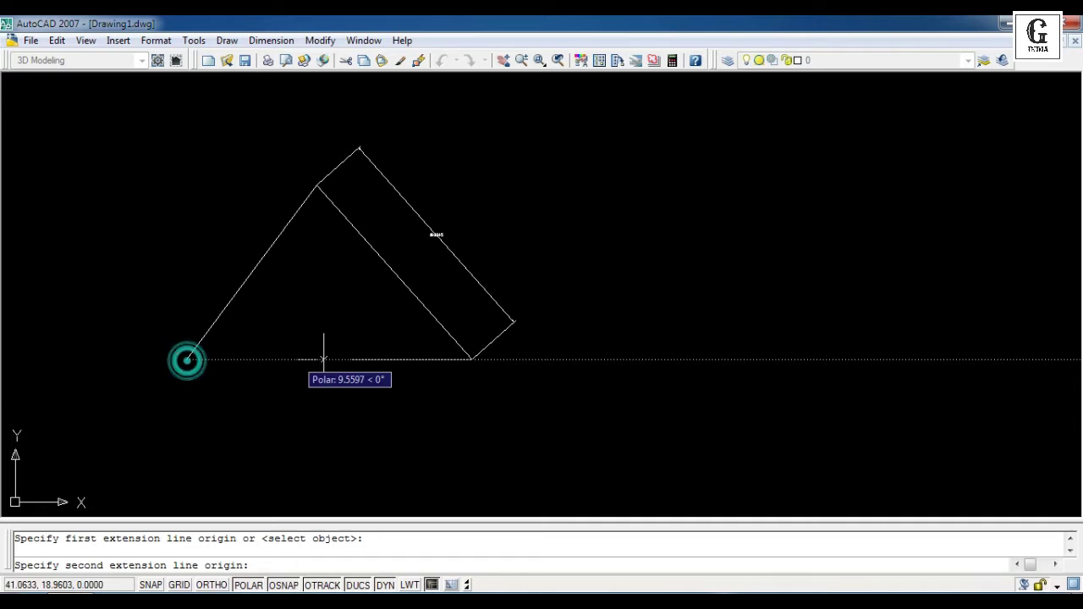
left_click(472, 359)
left_click(471, 428)
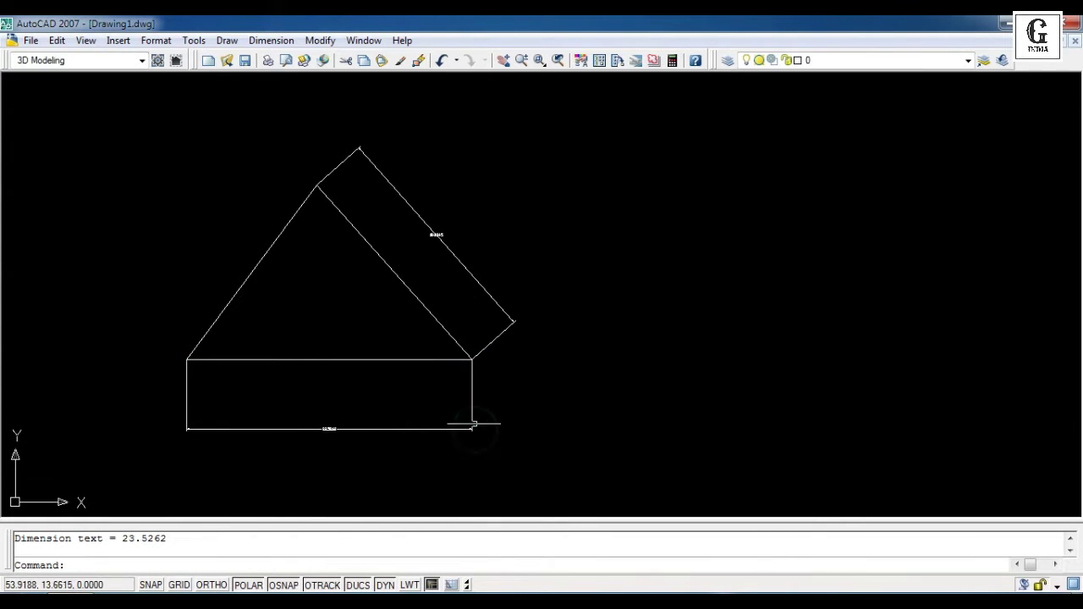
- Add a vertical linear dimension from the apex to the right base corner, placed to the right of the aligned dimension
left_click(270, 40)
left_click(275, 79)
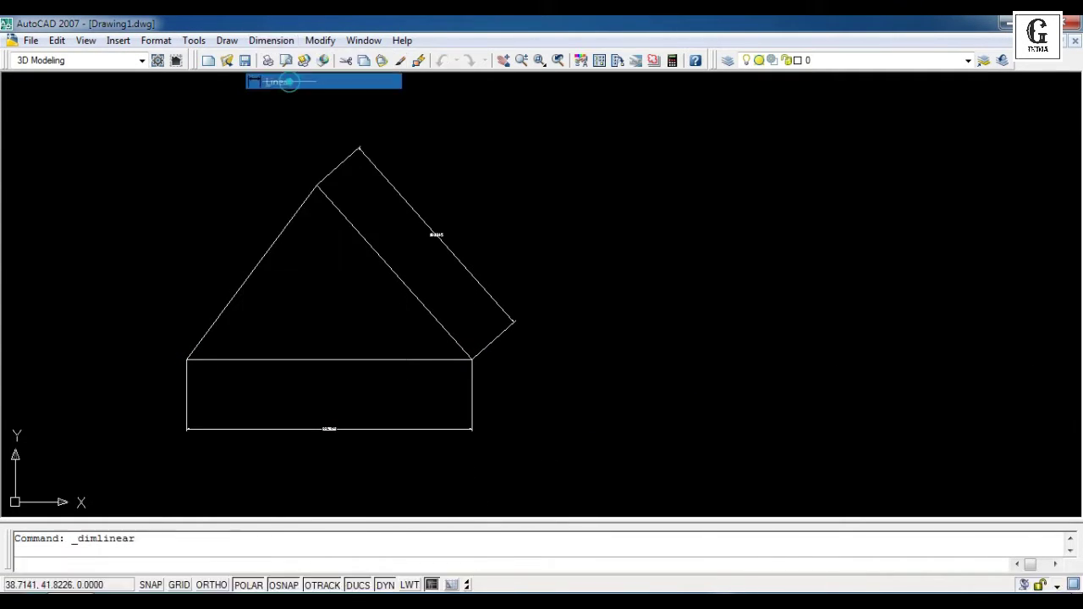
left_click(316, 185)
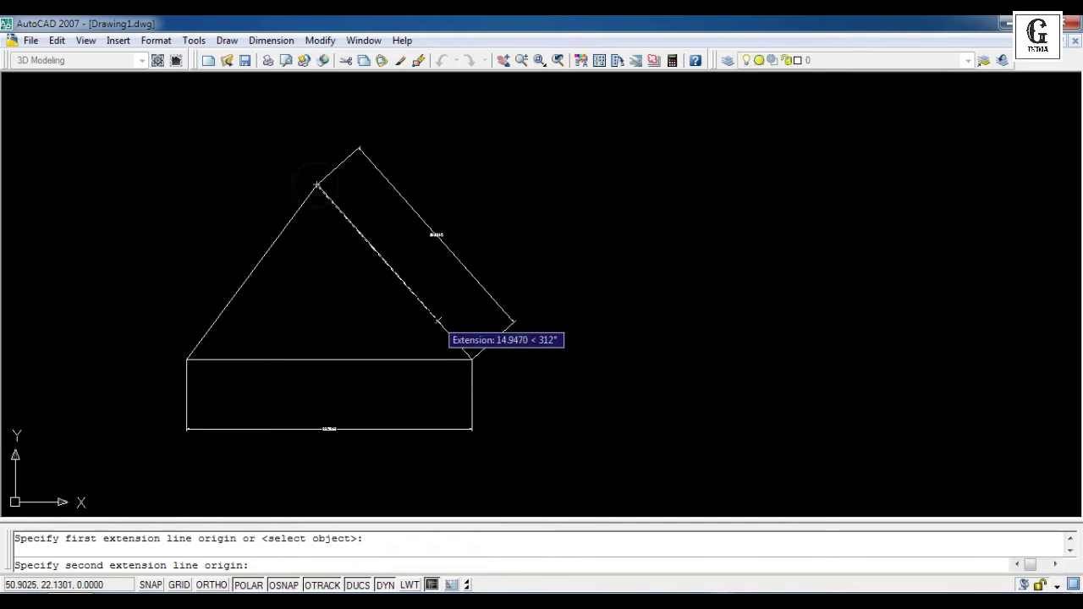
left_click(472, 359)
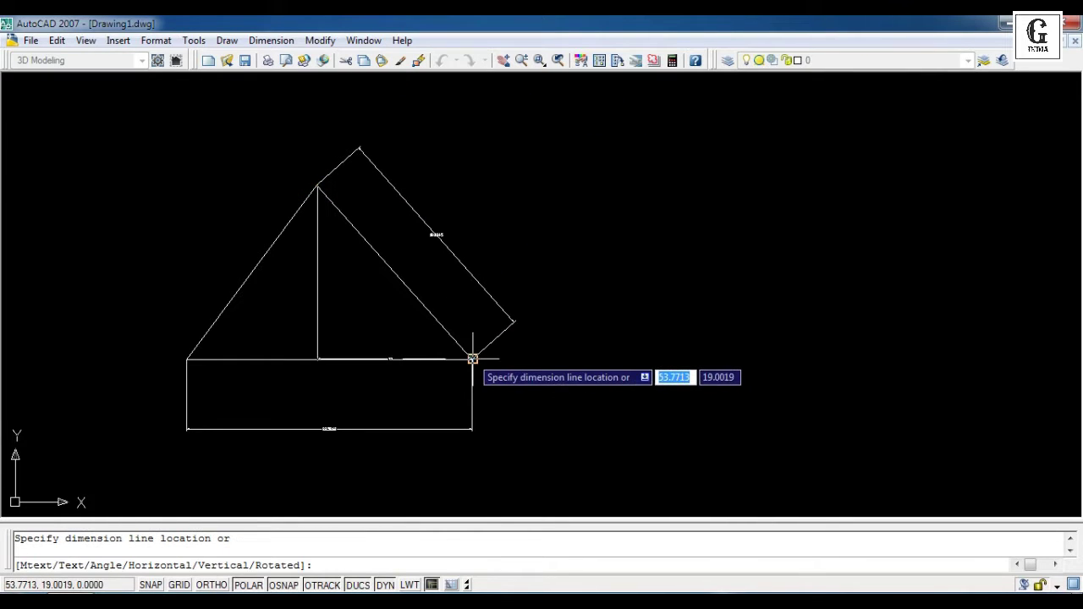
left_click(554, 334)
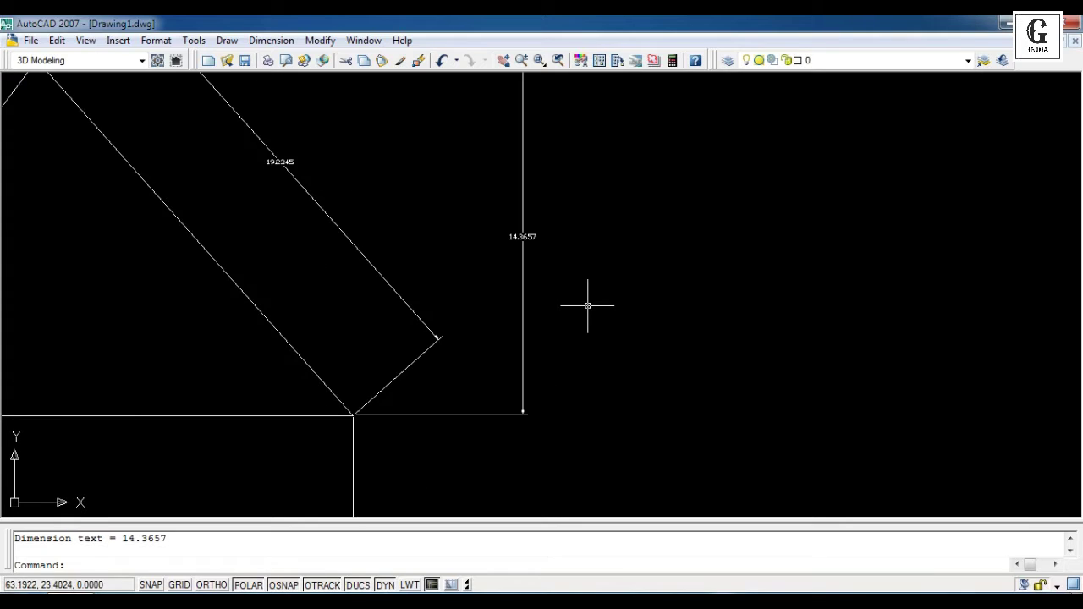
scroll(587, 305, "down", 2)
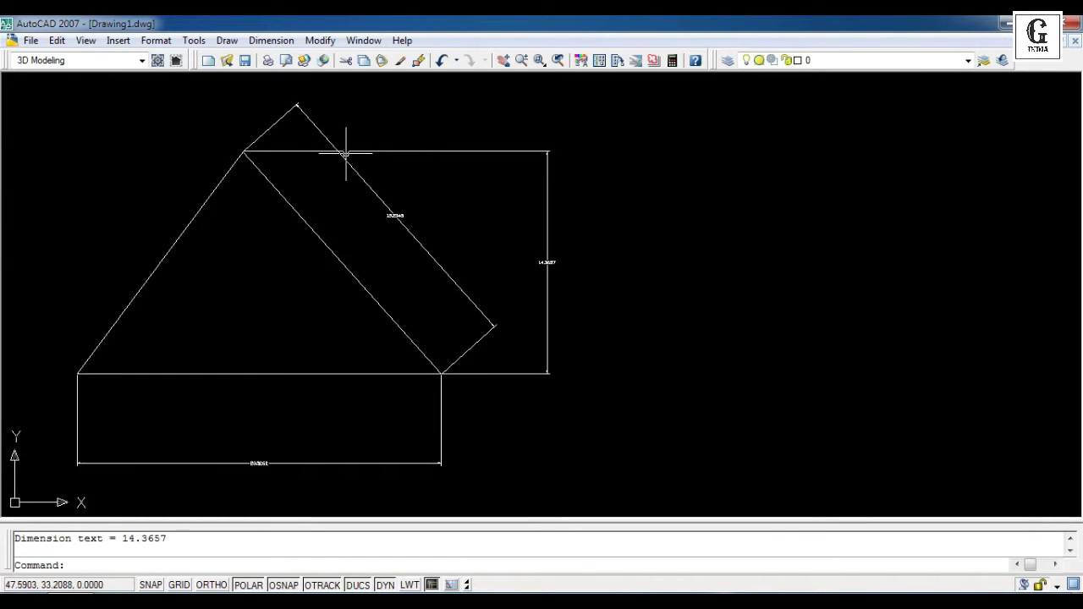
- Erase the triangle and its dimensions from the drawing
left_click(85, 116)
left_click(566, 479)
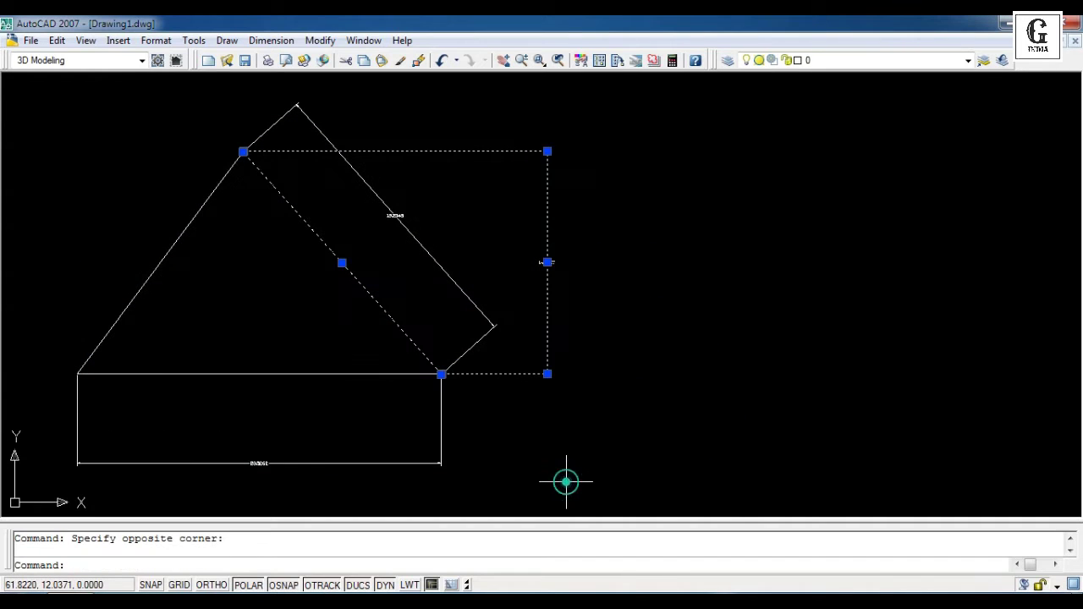
key("Delete")
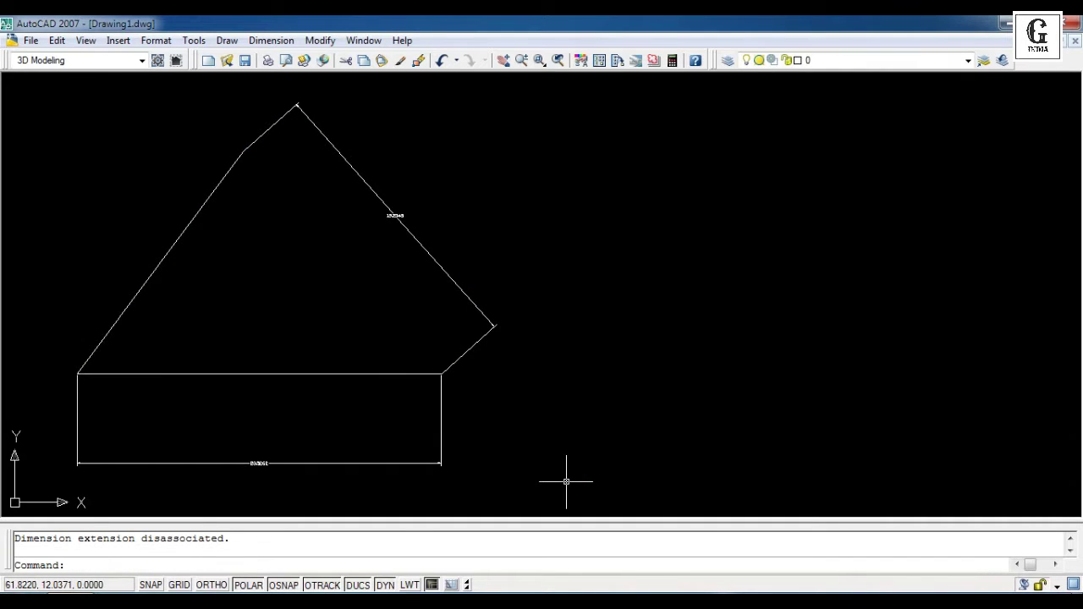
- Draw a circle by center and radius in the empty drawing area, with a radius of 10
left_click(270, 40)
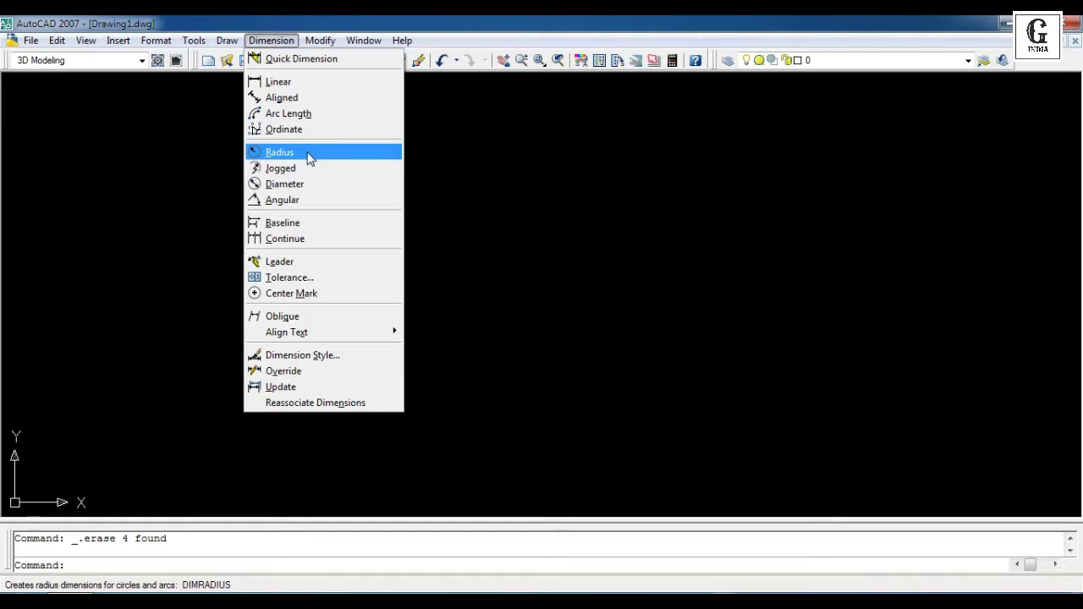
left_click(226, 41)
left_click(225, 41)
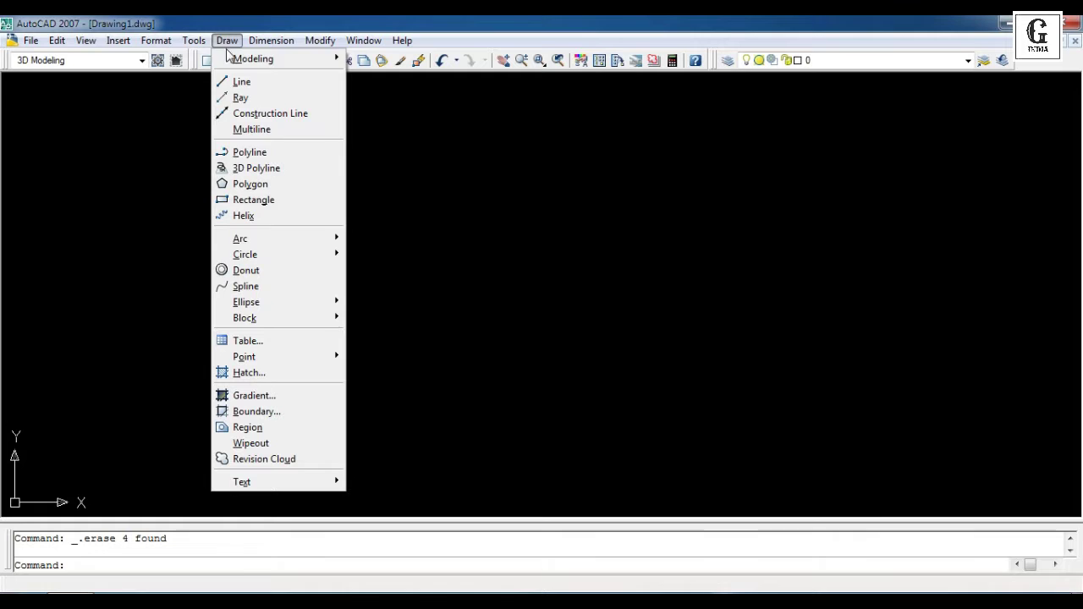
mouse_move(258, 263)
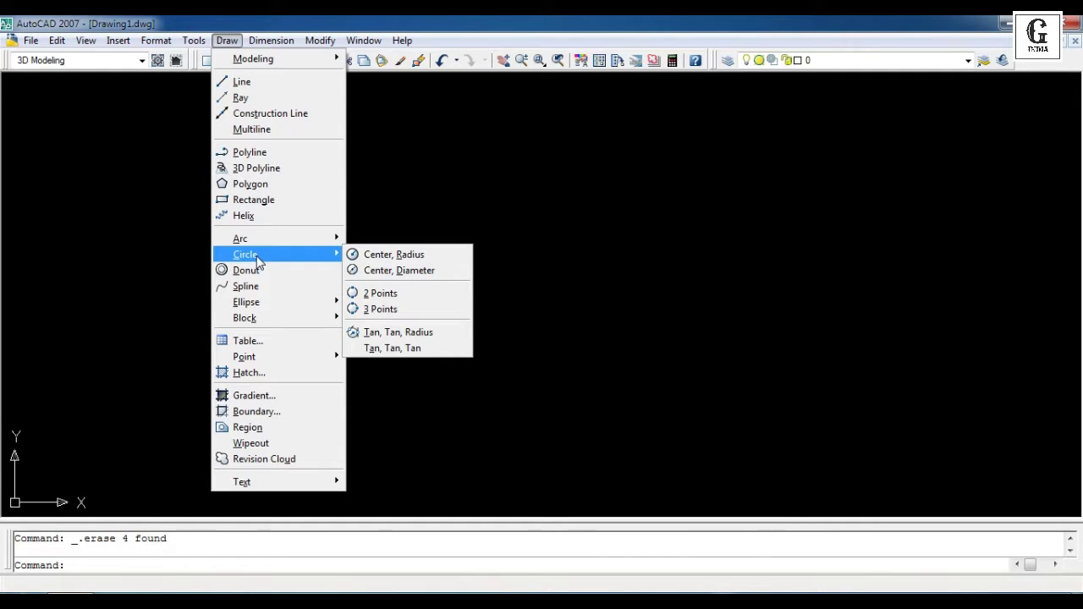
left_click(423, 264)
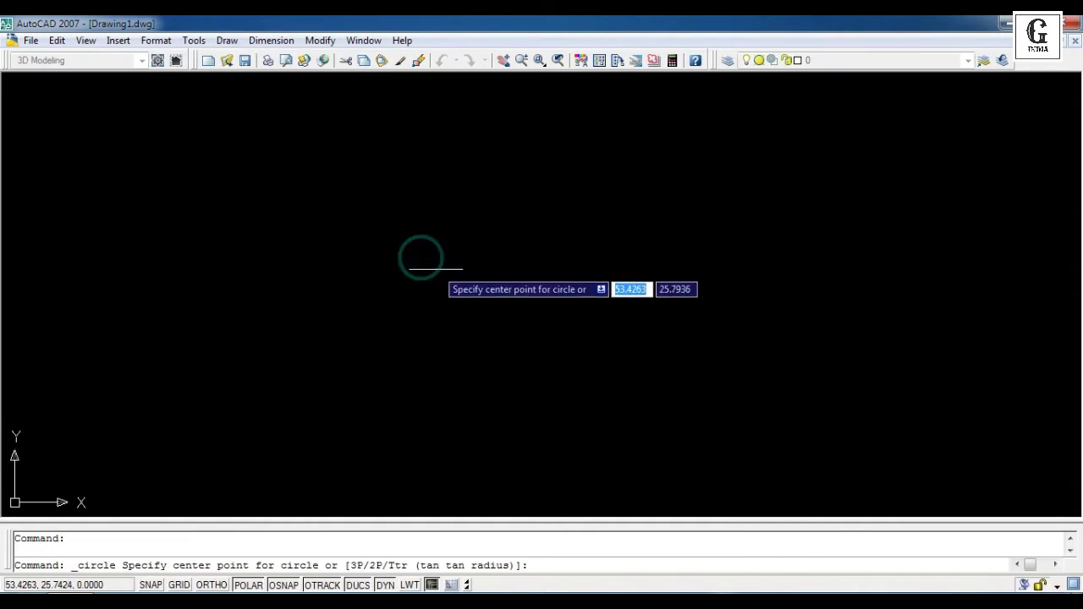
left_click(340, 258)
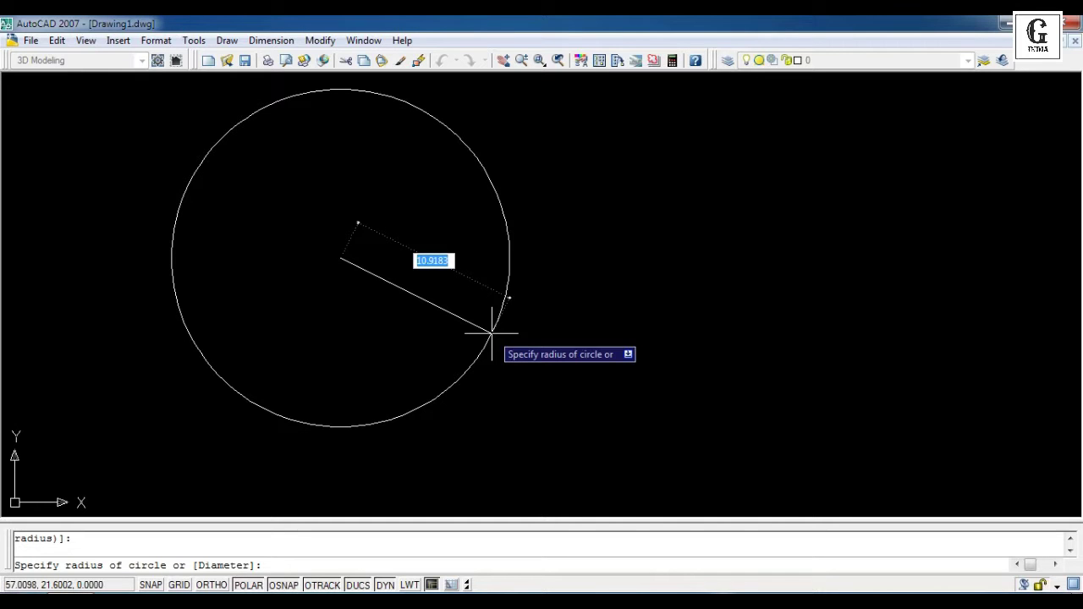
type("10")
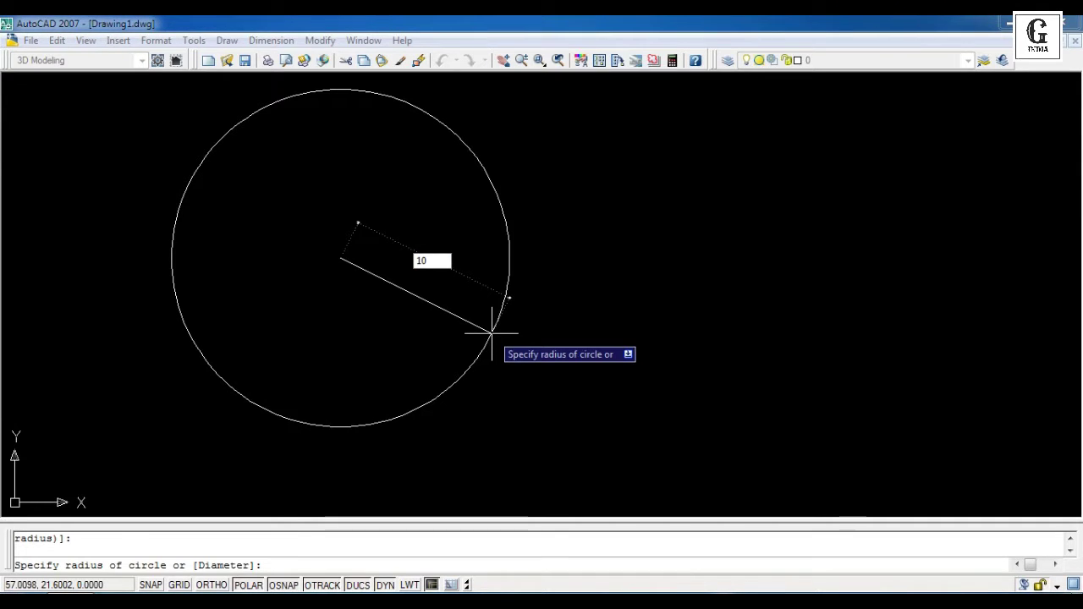
key("Return")
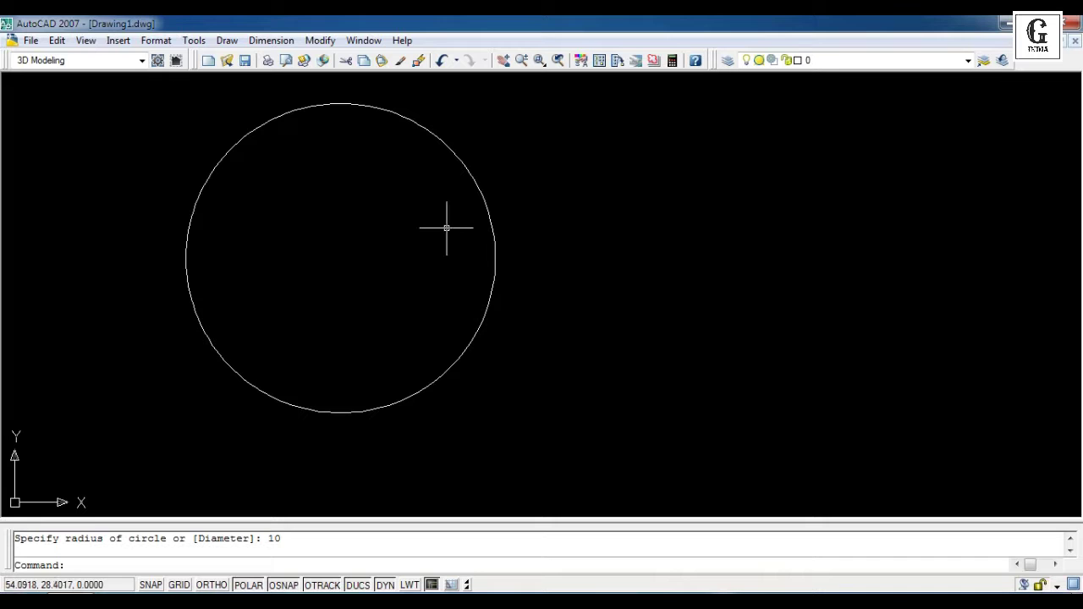
- Add a radius dimension to the circle, placed outside it to the right, slightly above the center's height
left_click(263, 41)
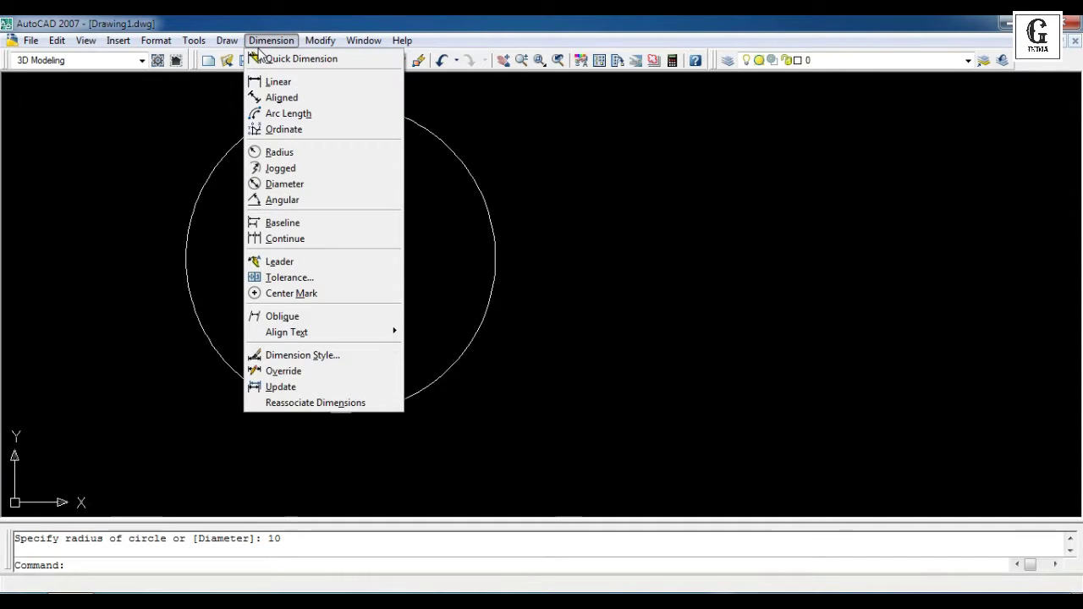
left_click(282, 151)
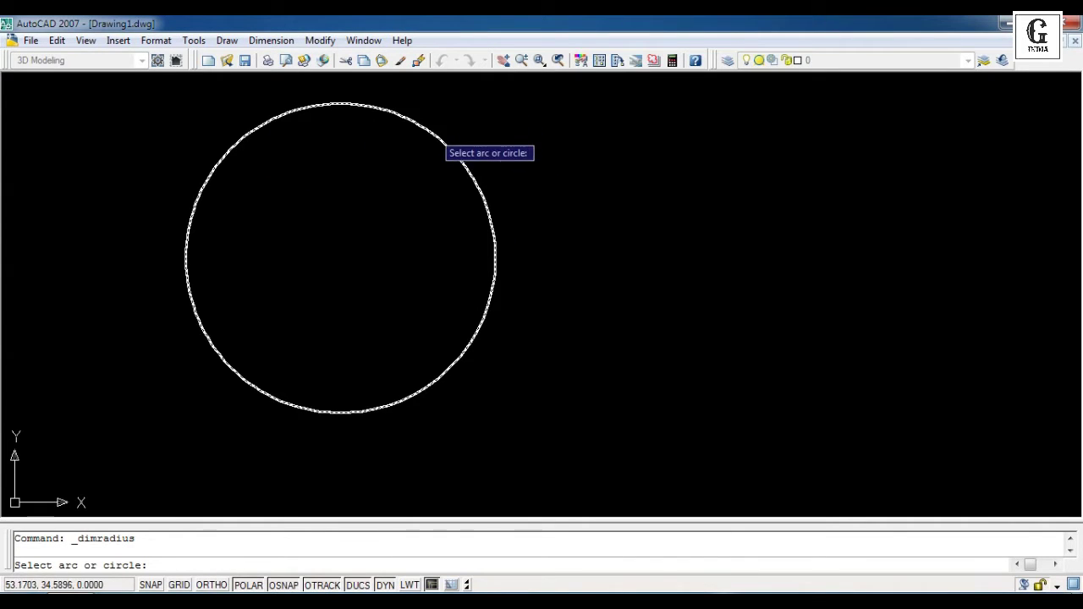
left_click(483, 196)
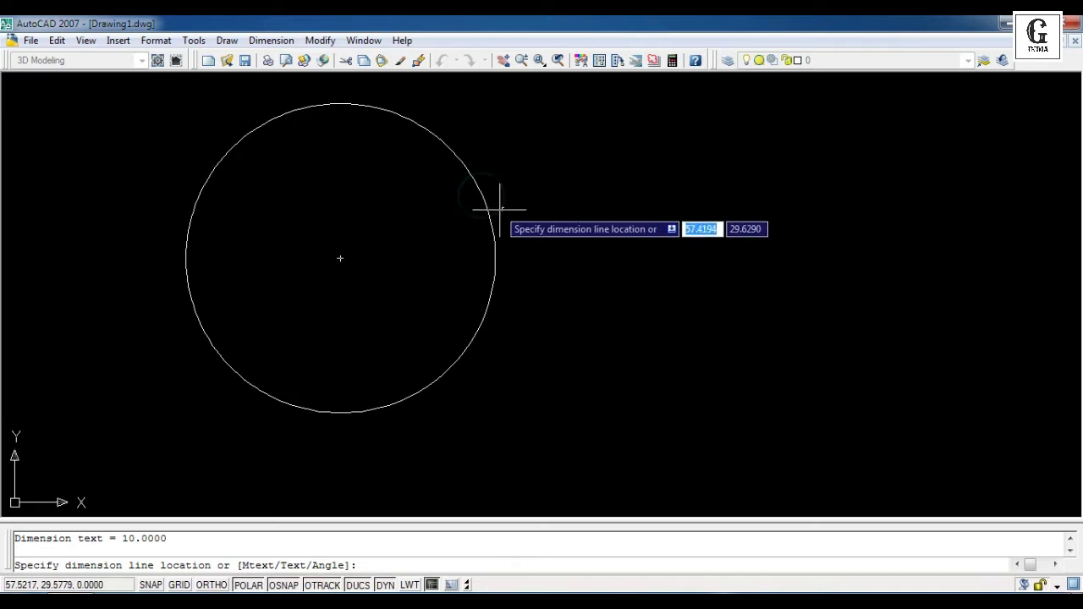
left_click(718, 248)
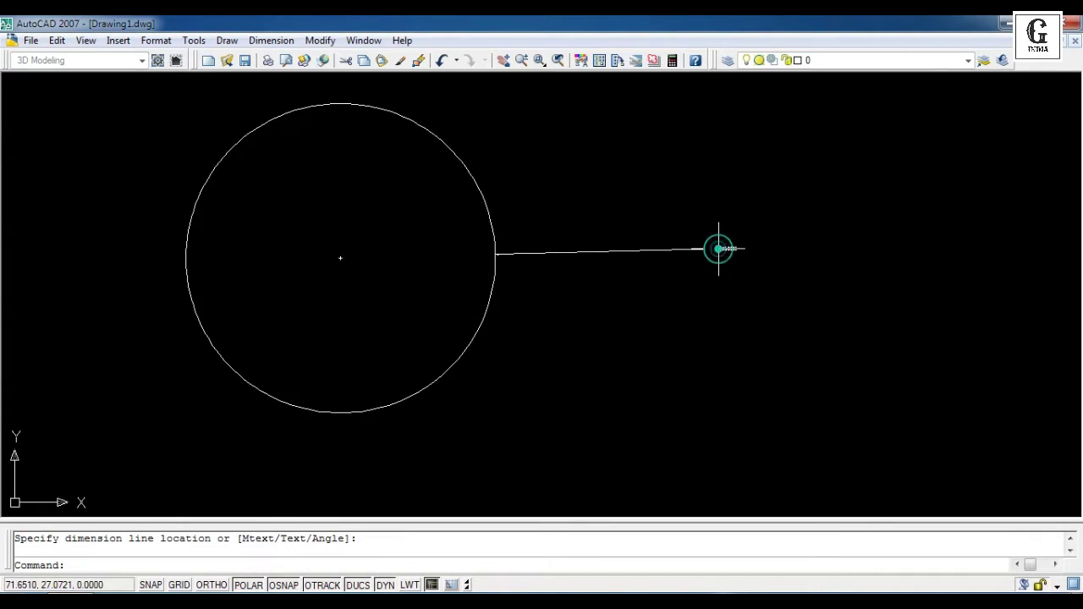
scroll(780, 246, "up", 5)
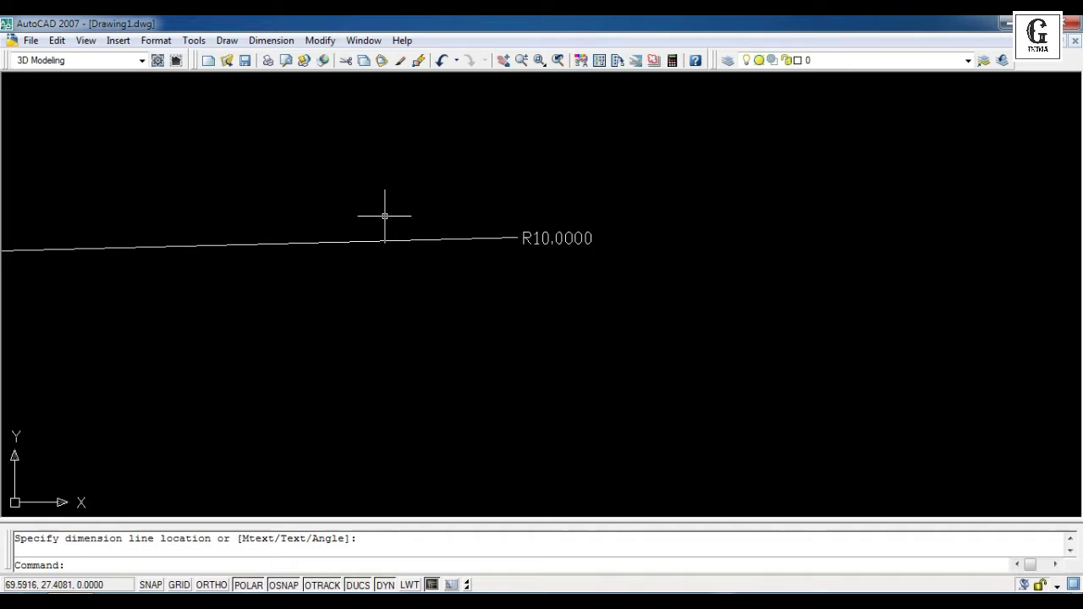
scroll(380, 211, "down", 2)
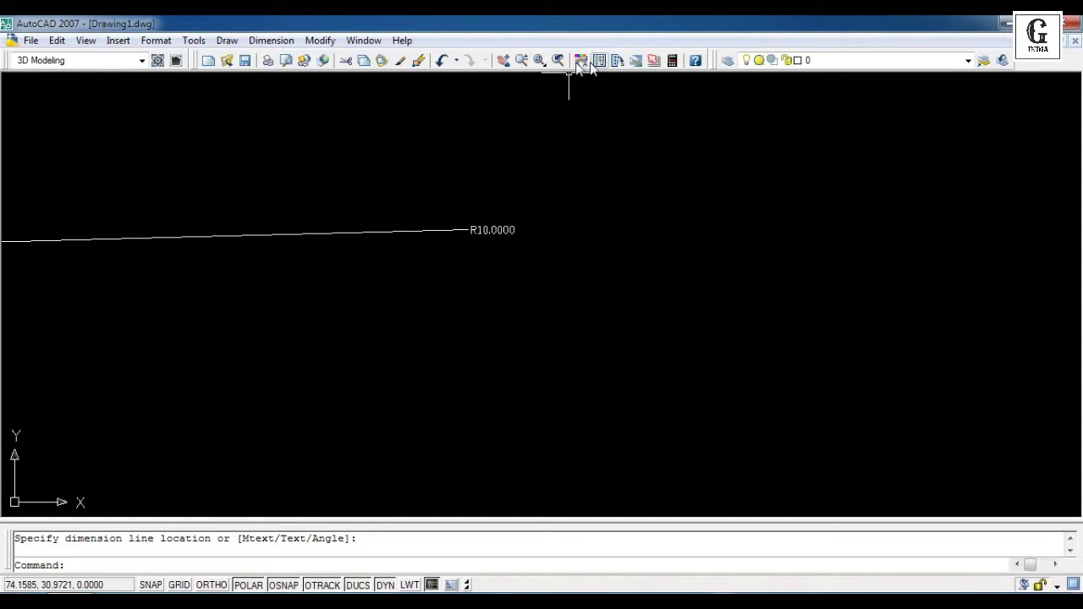
- Erase the circle together with its radius dimension
left_click(502, 60)
left_click_drag(299, 271, 723, 314)
left_click_drag(442, 287, 837, 315)
scroll(837, 316, "down", 3)
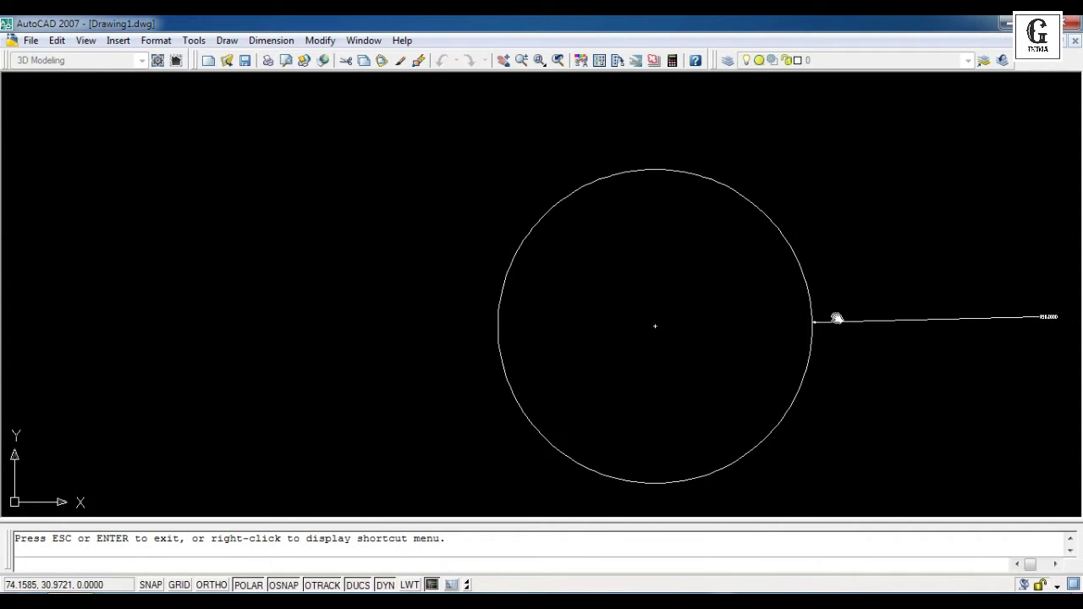
right_click(830, 269)
left_click(865, 273)
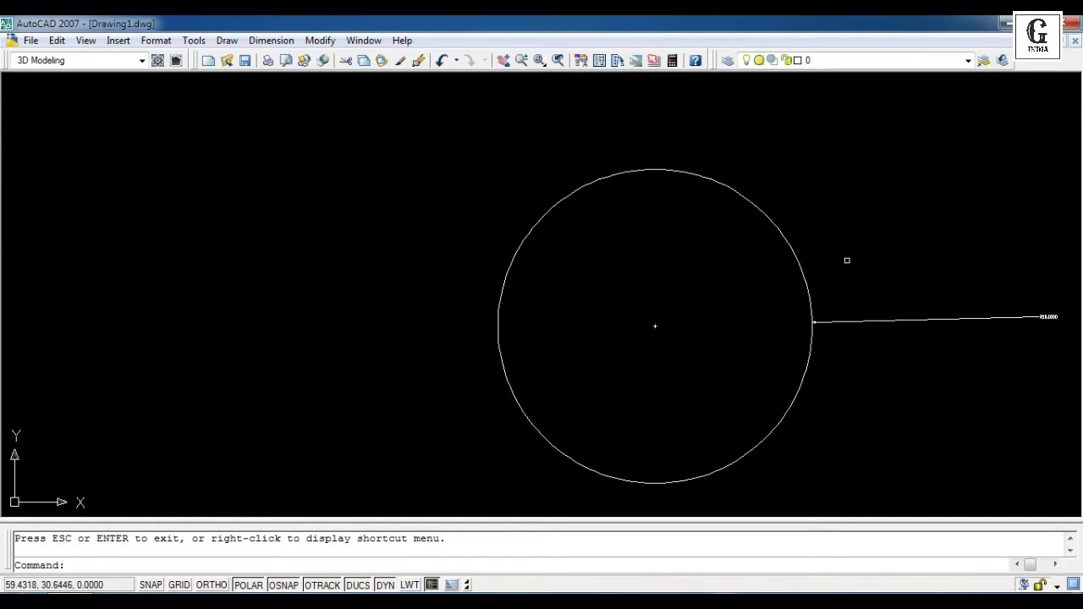
key("ctrl+a")
key("Delete")
left_click(270, 40)
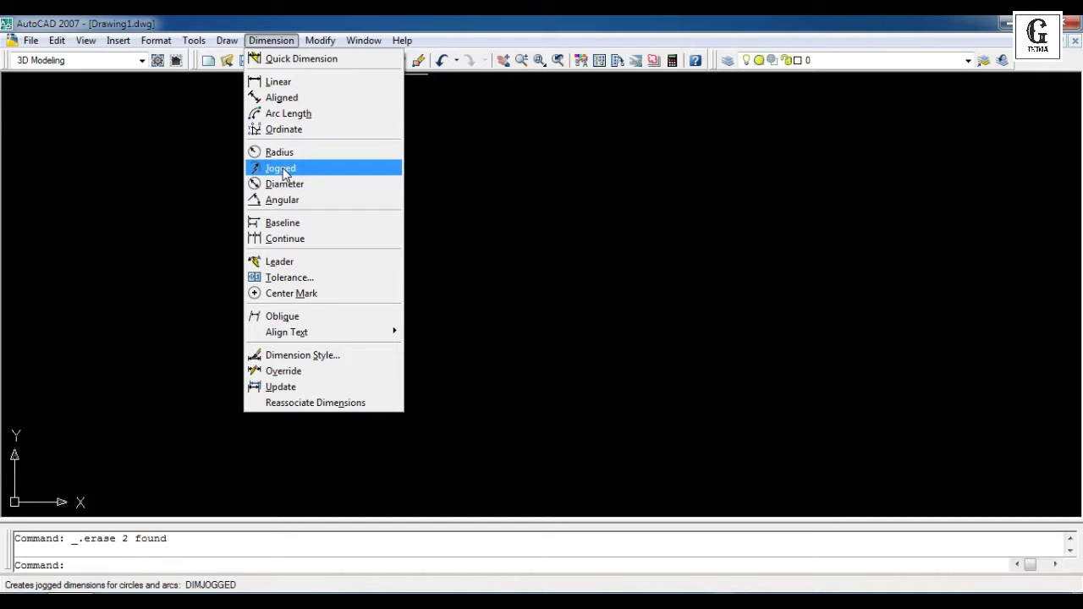
left_click(227, 42)
left_click(226, 42)
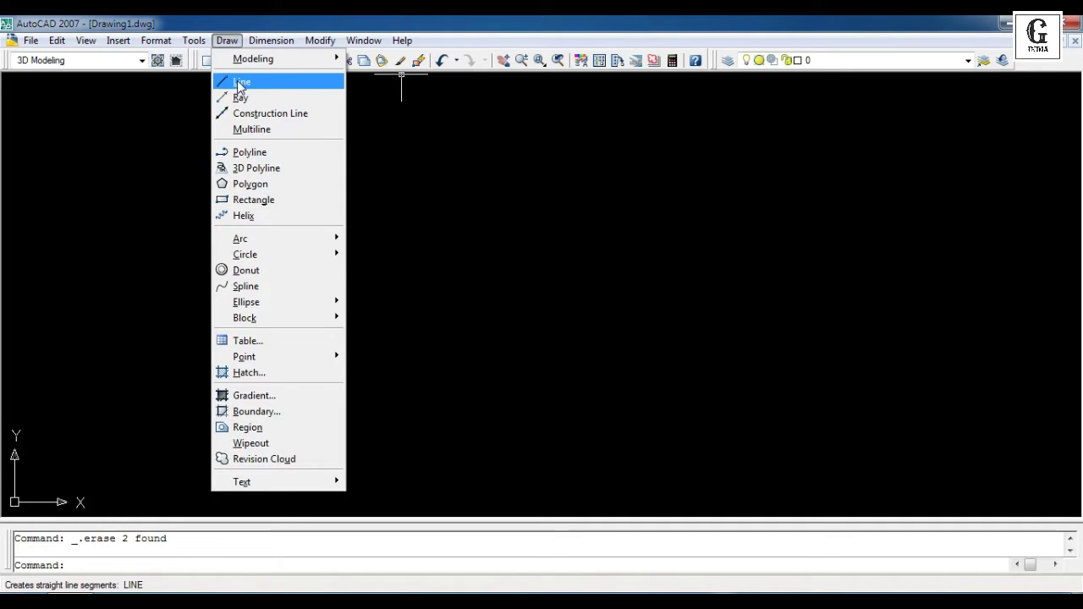
left_click(237, 81)
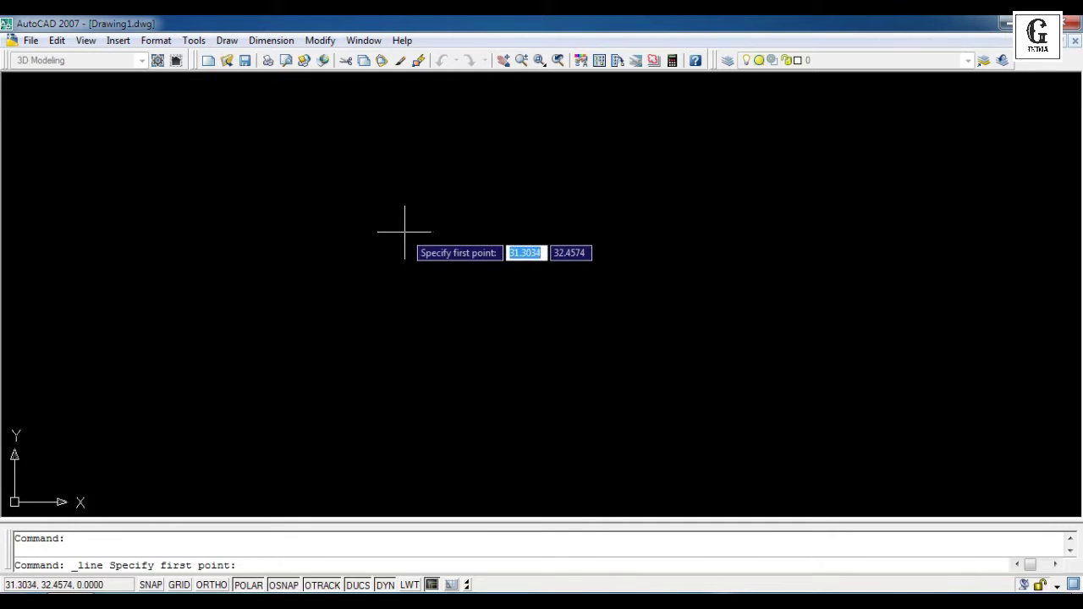
- Draw a circle by center and radius in the empty drawing area, with a radius of 20
left_click(227, 39)
mouse_move(263, 254)
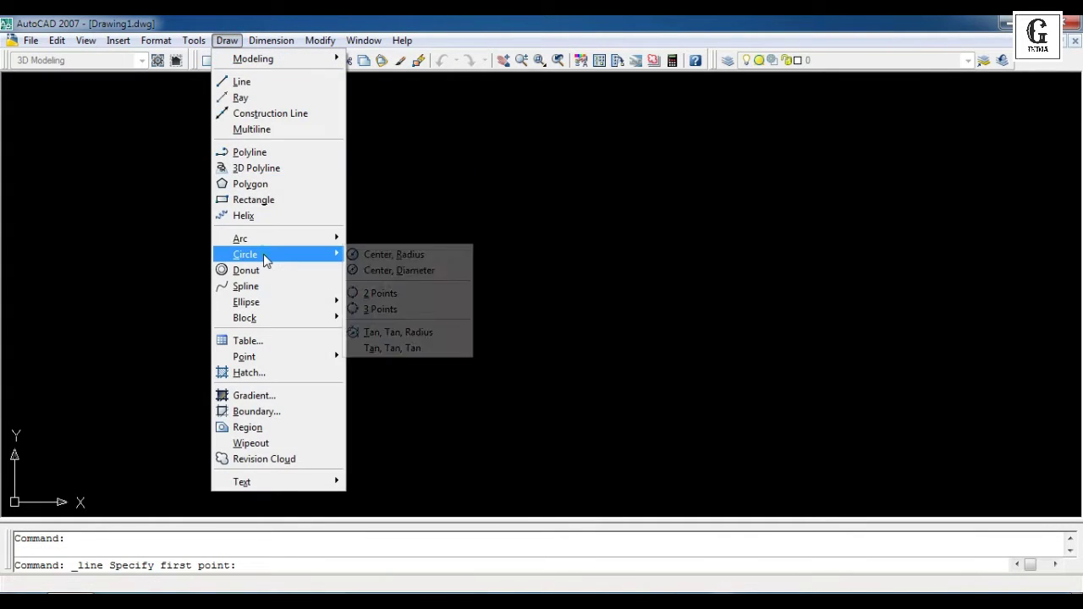
left_click(404, 254)
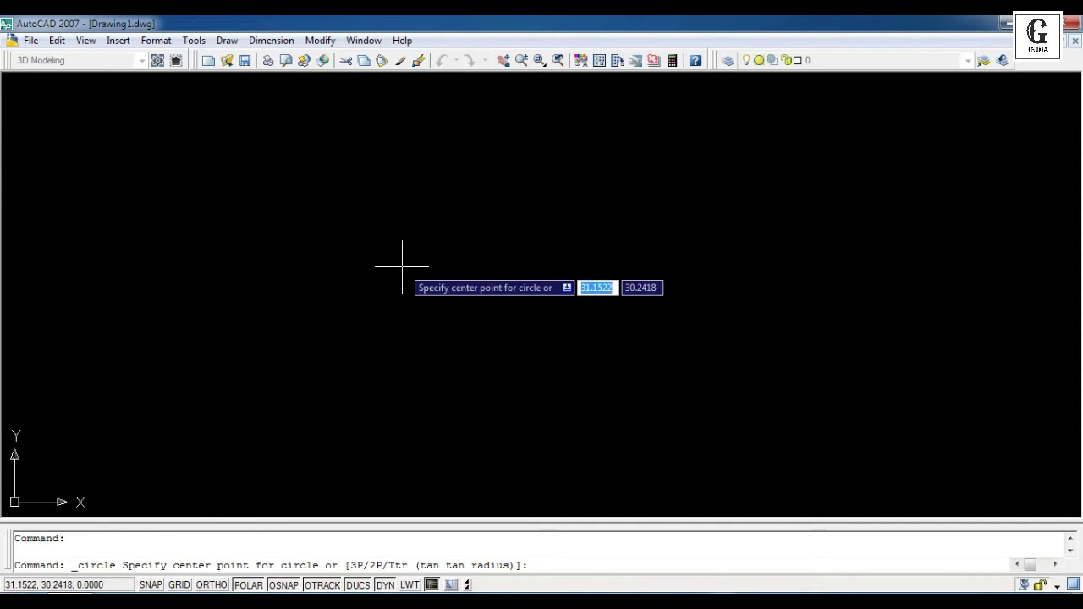
left_click(402, 267)
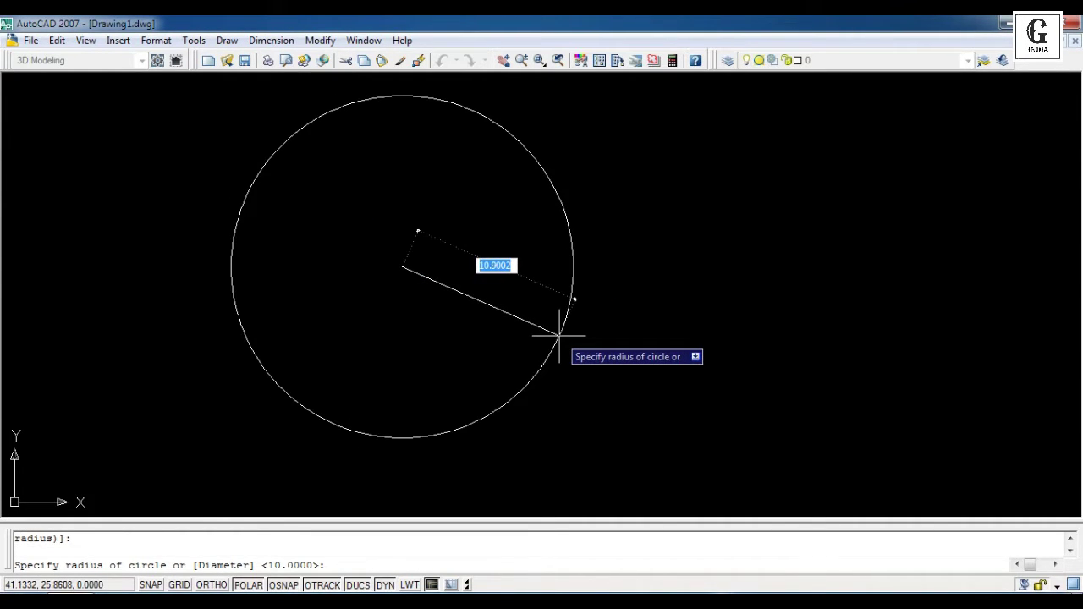
type("20")
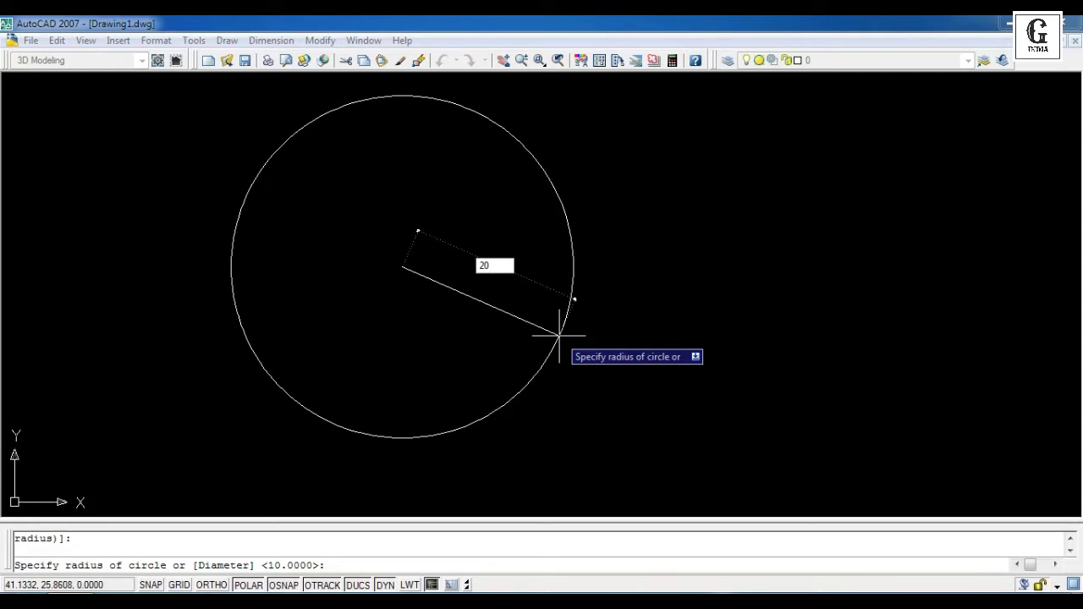
key("Return")
- Add a jogged radius dimension to the circle, with the center override at its center and the dimension line and jog inside the circle
scroll(559, 266, "down", 1)
left_click(557, 61)
scroll(542, 69, "up", 2)
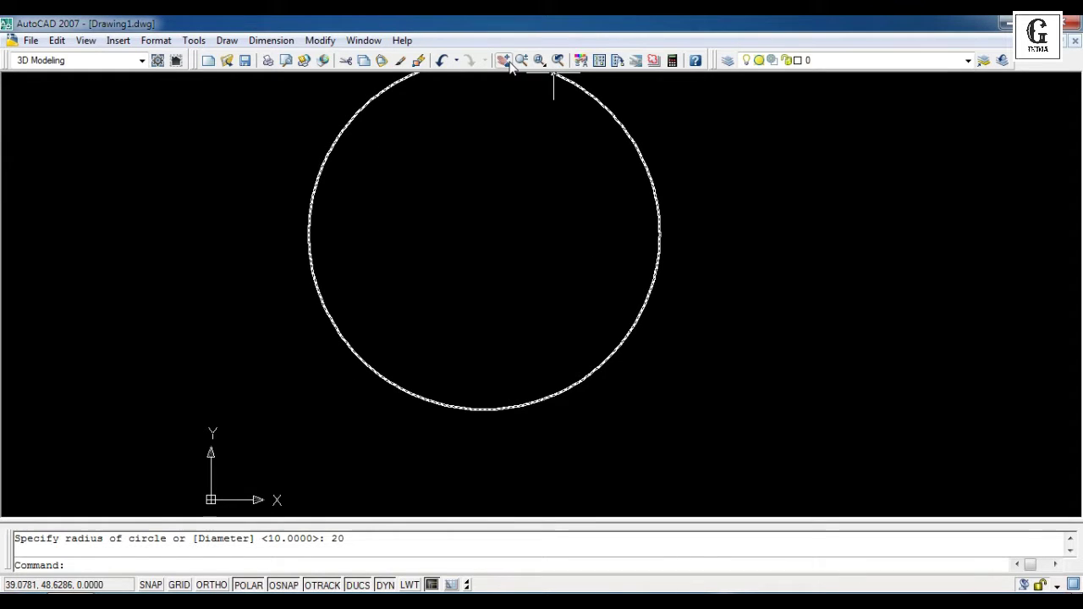
left_click(505, 61)
left_click_drag(514, 174, 527, 242)
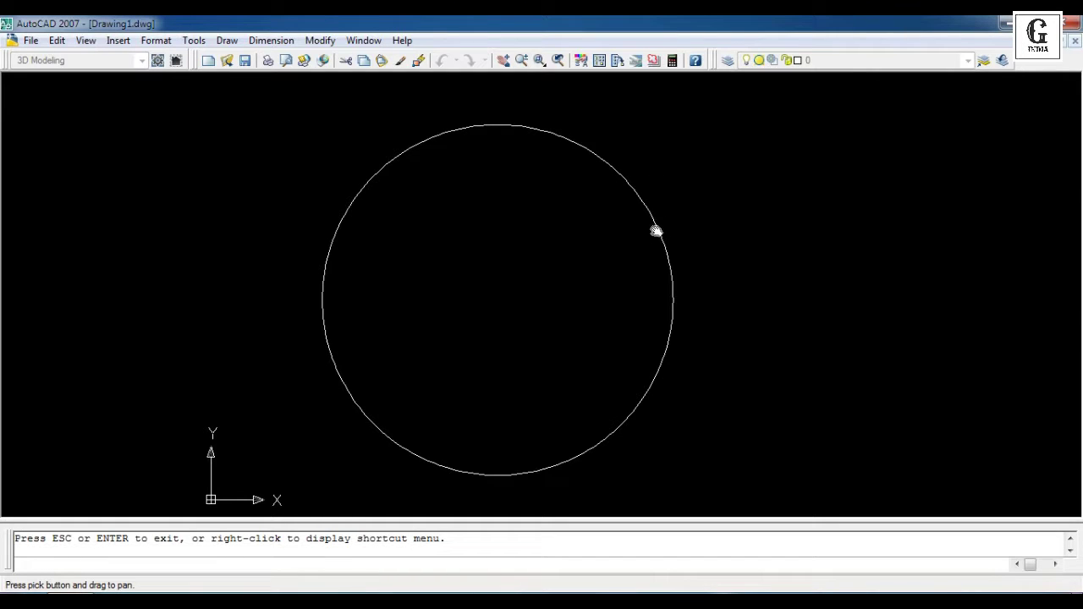
left_click(284, 42)
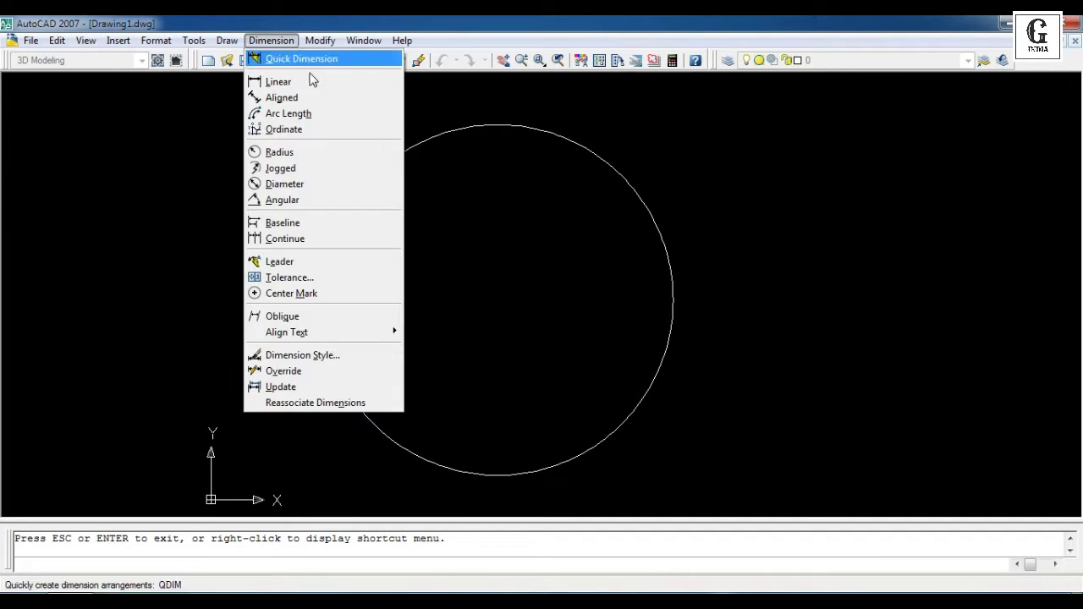
left_click(298, 171)
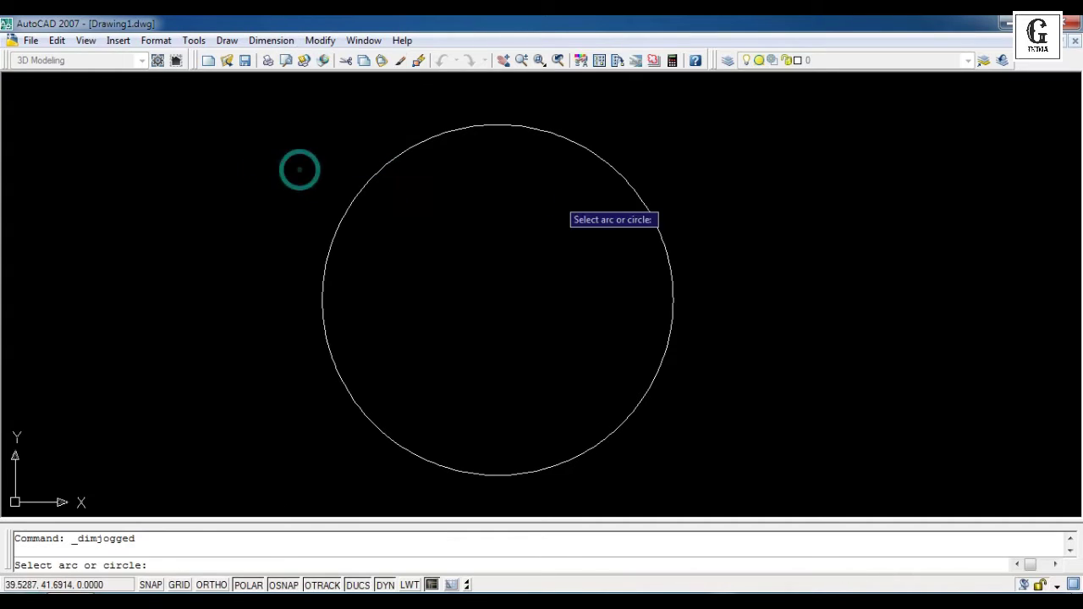
left_click(638, 191)
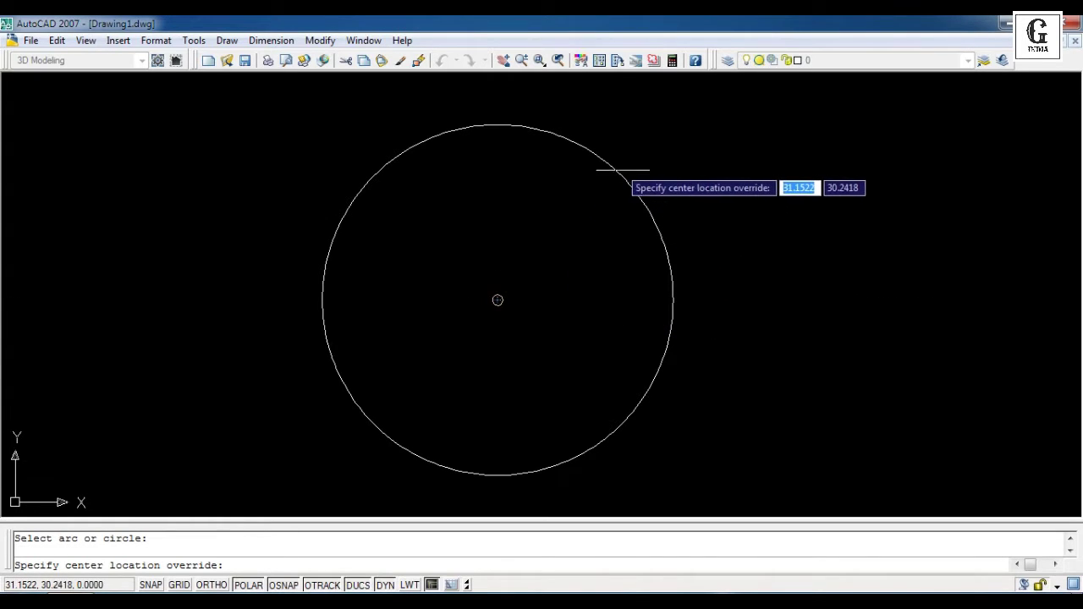
left_click(498, 299)
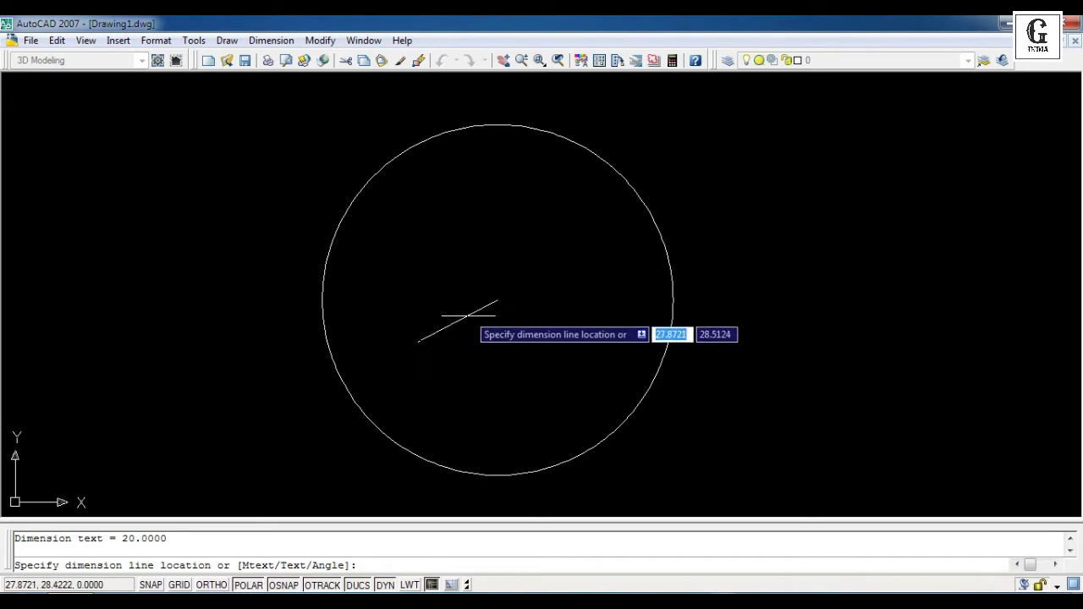
left_click(550, 281)
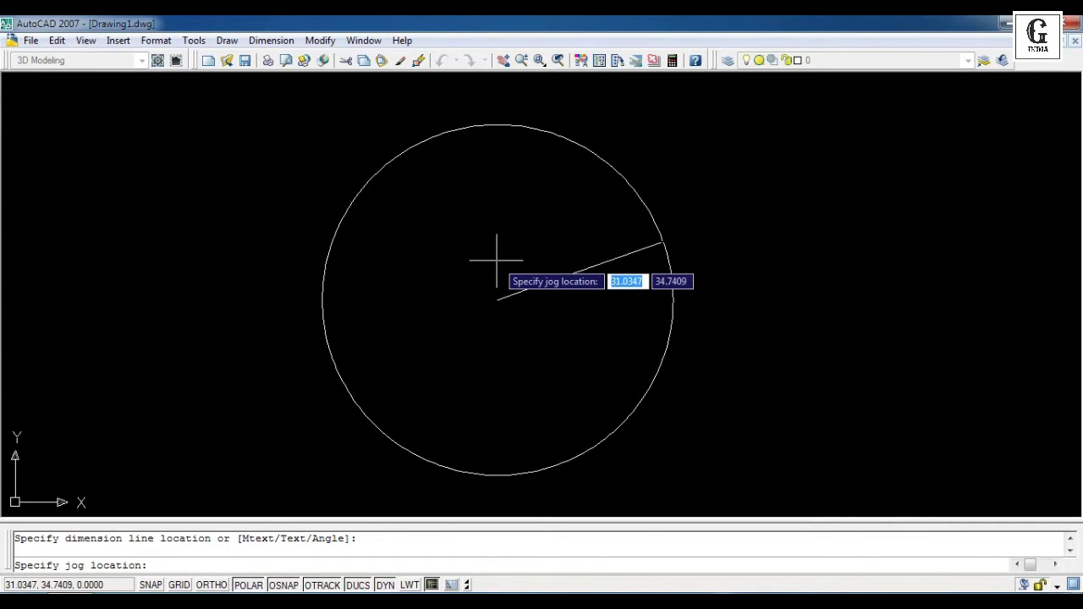
left_click(550, 230)
scroll(626, 249, "up", 5)
scroll(414, 310, "up", 2)
scroll(525, 302, "up", 3)
scroll(459, 324, "down", 6)
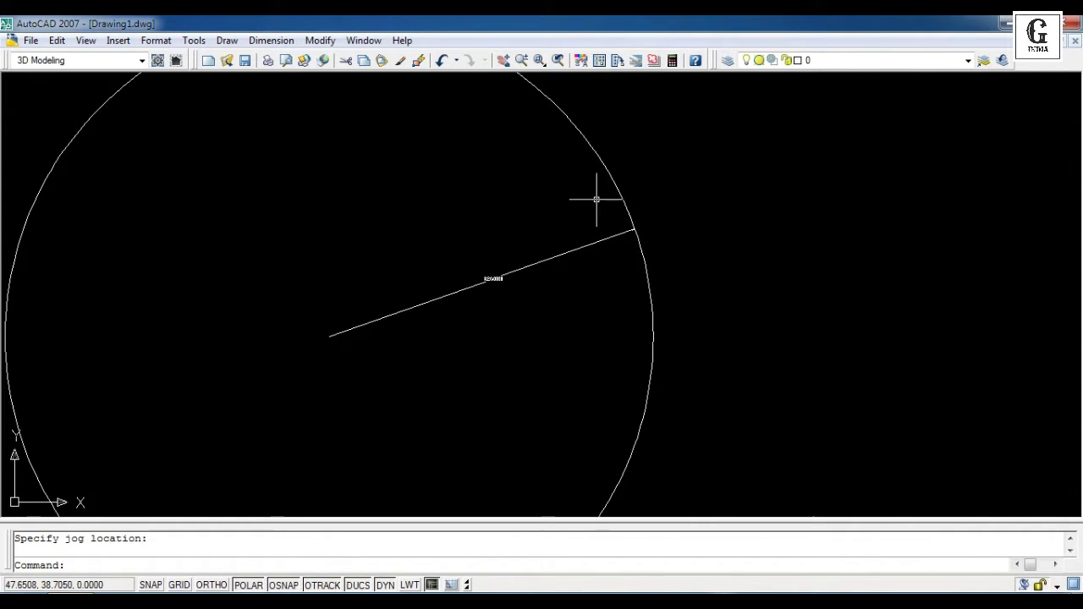
scroll(349, 105, "down", 2)
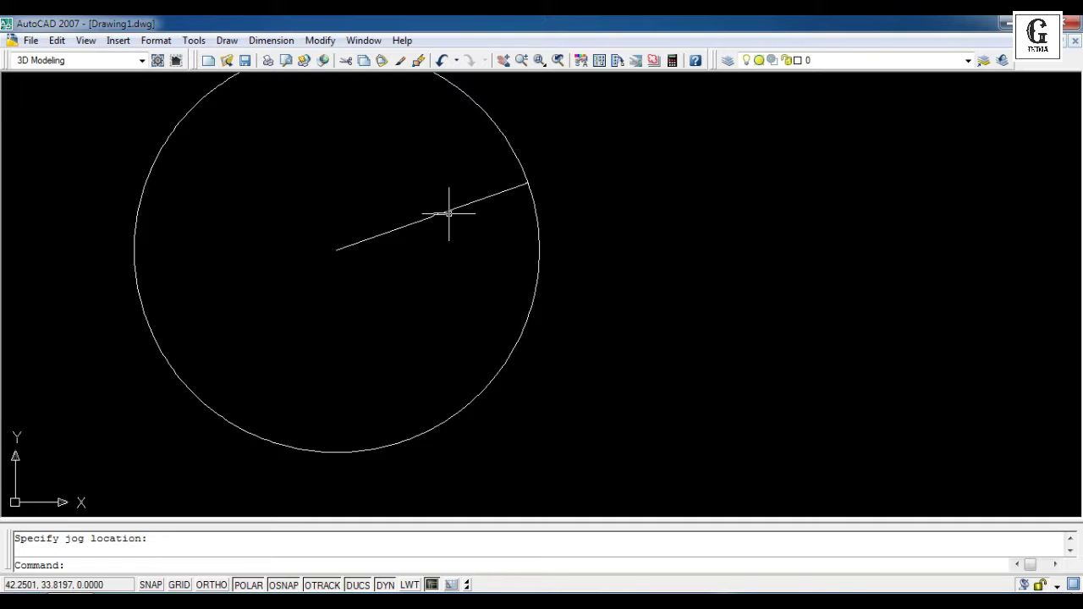
- Draw a circle by center and diameter in the empty drawing area, with a diameter of 20
left_click(271, 41)
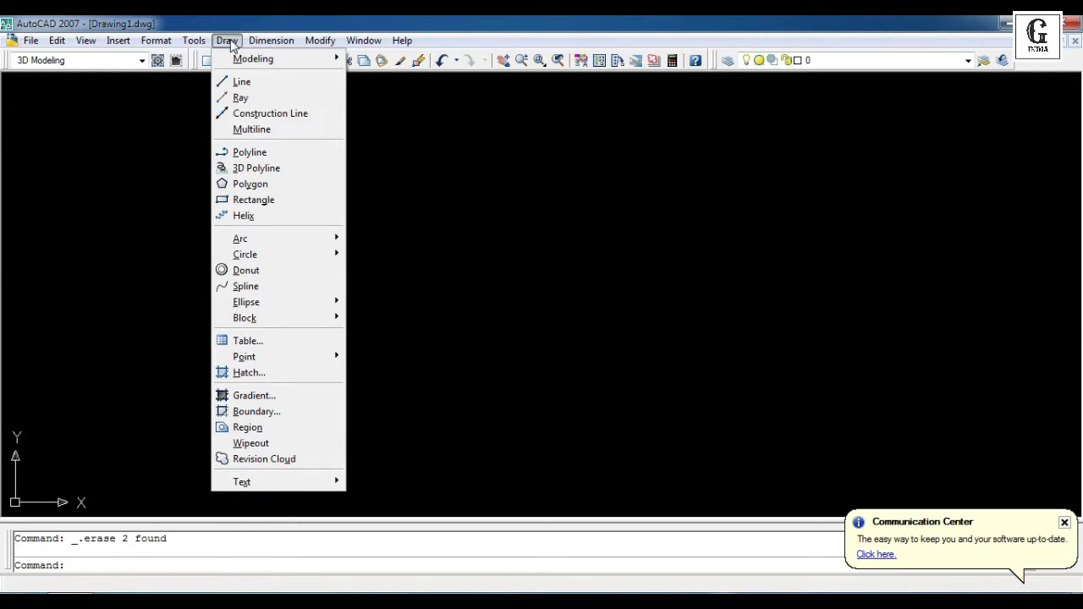
mouse_move(262, 254)
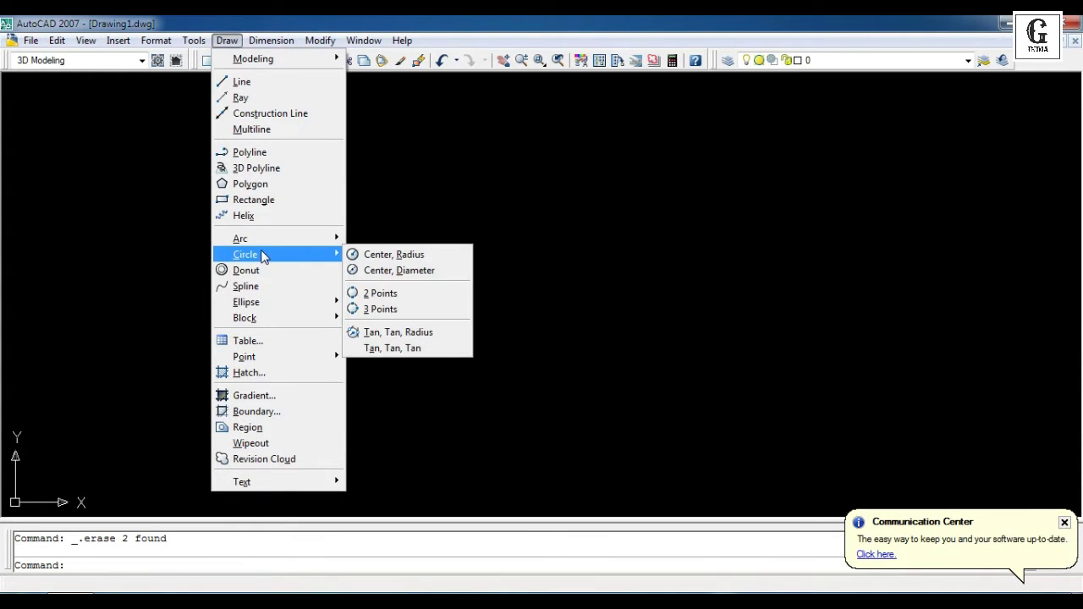
left_click(421, 275)
left_click(320, 239)
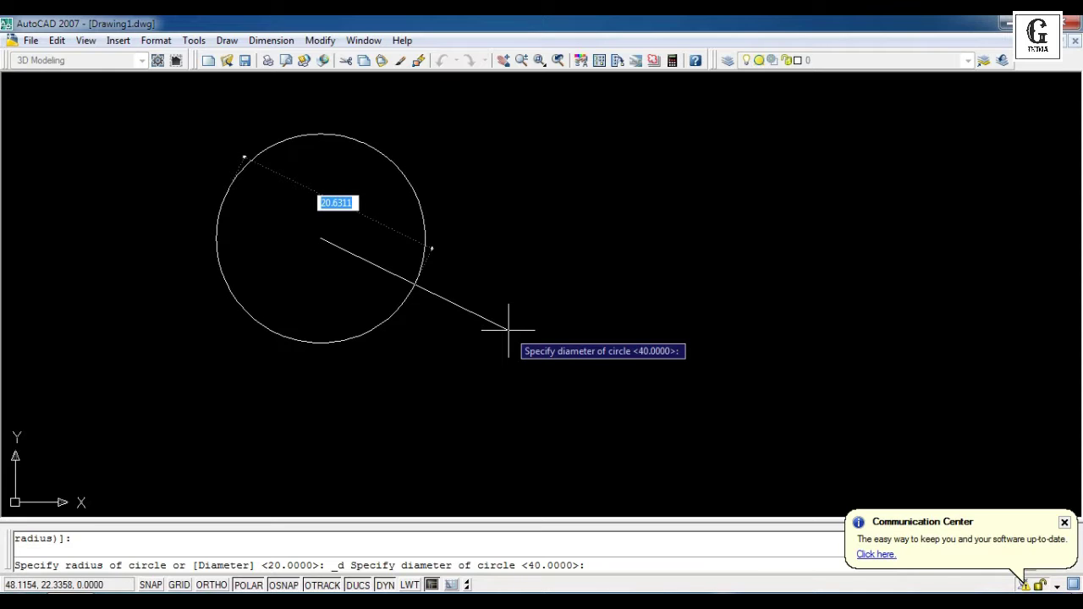
type("20")
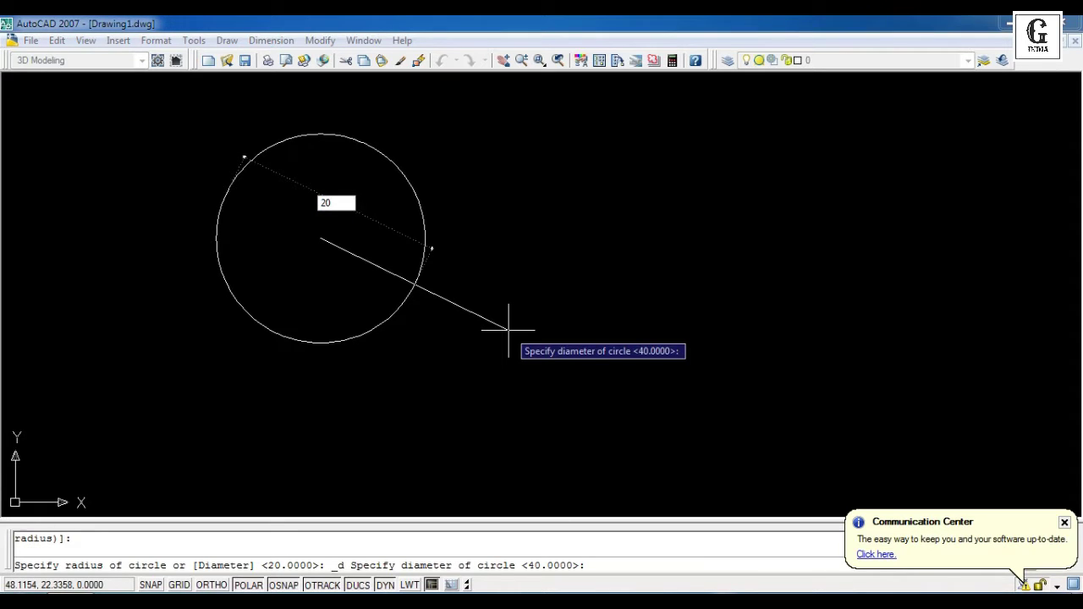
key("Return")
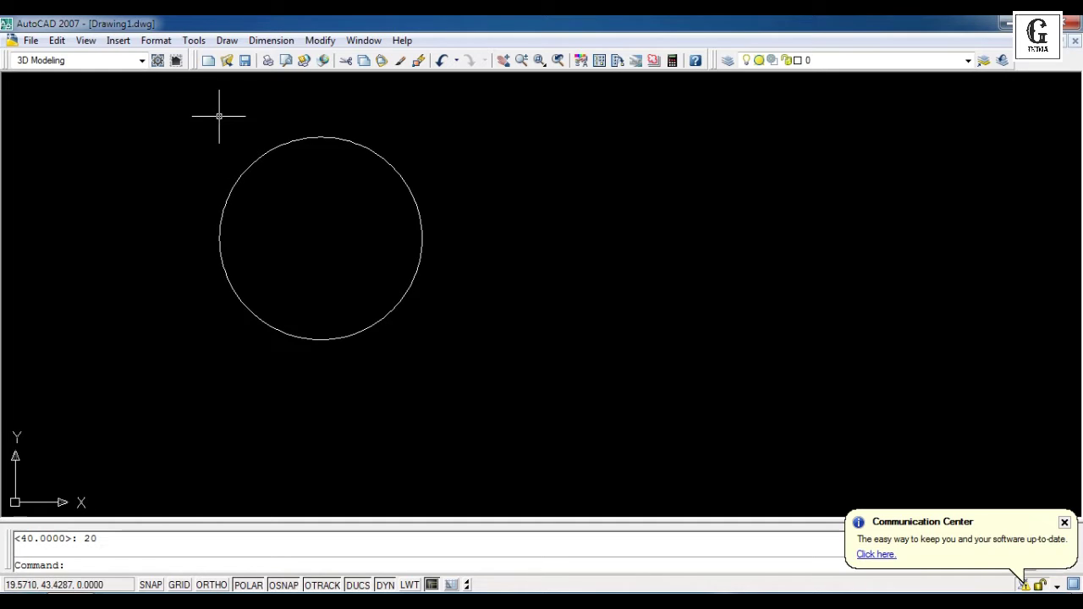
- Add a diameter dimension to the circle, placed well outside it to the right and slightly above the center's height
scroll(219, 116, "up", 2)
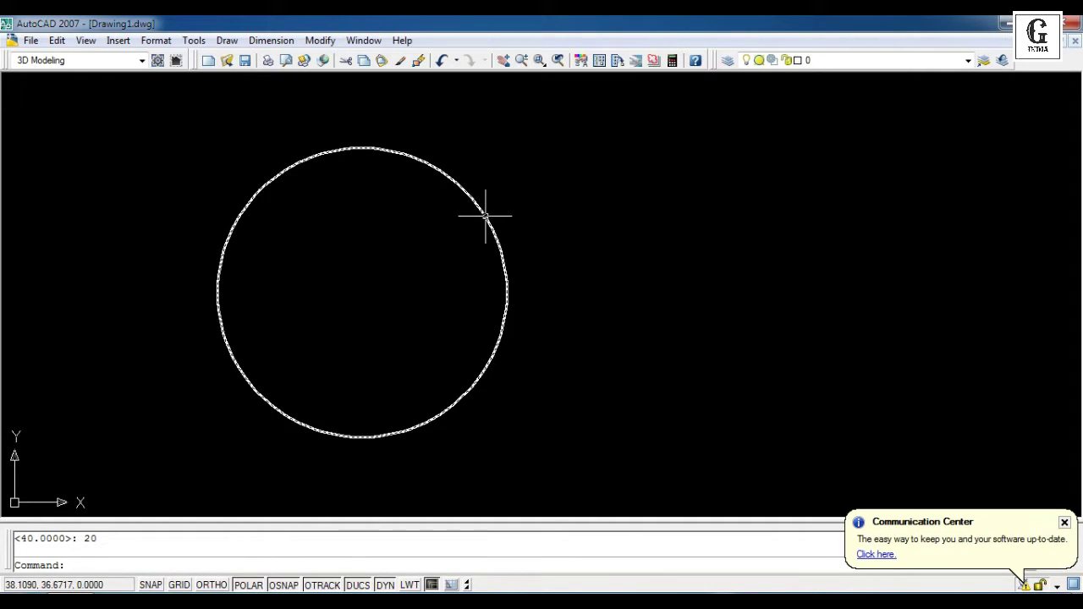
left_click(275, 42)
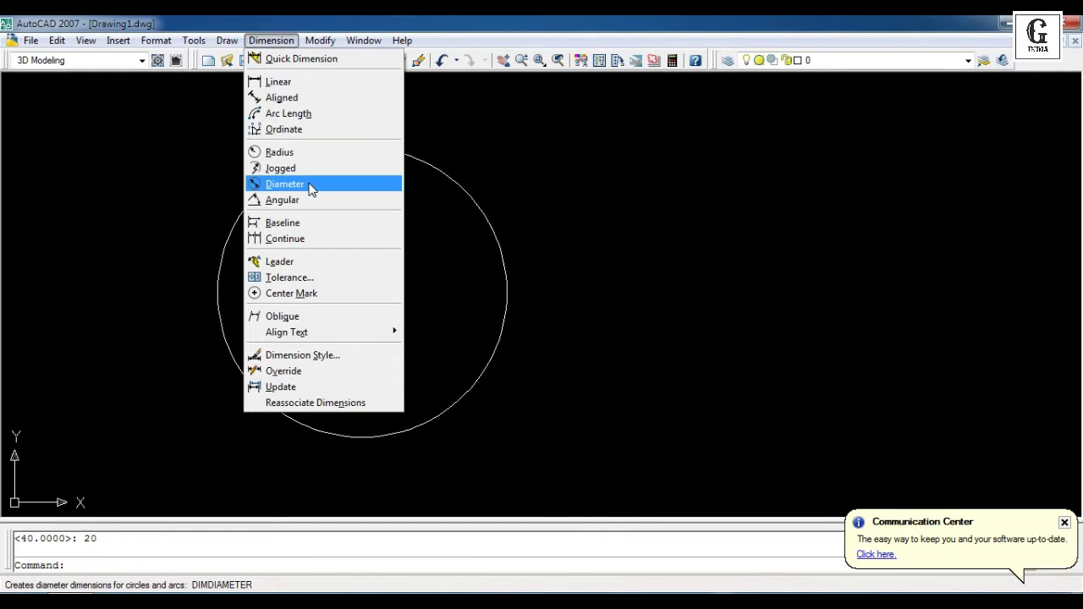
left_click(309, 186)
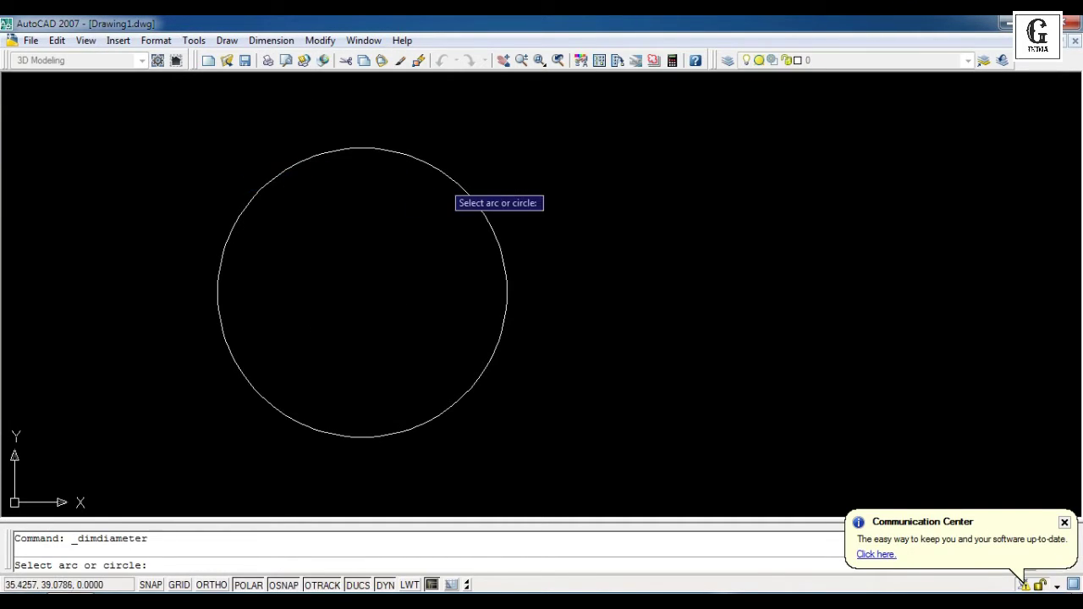
left_click(454, 181)
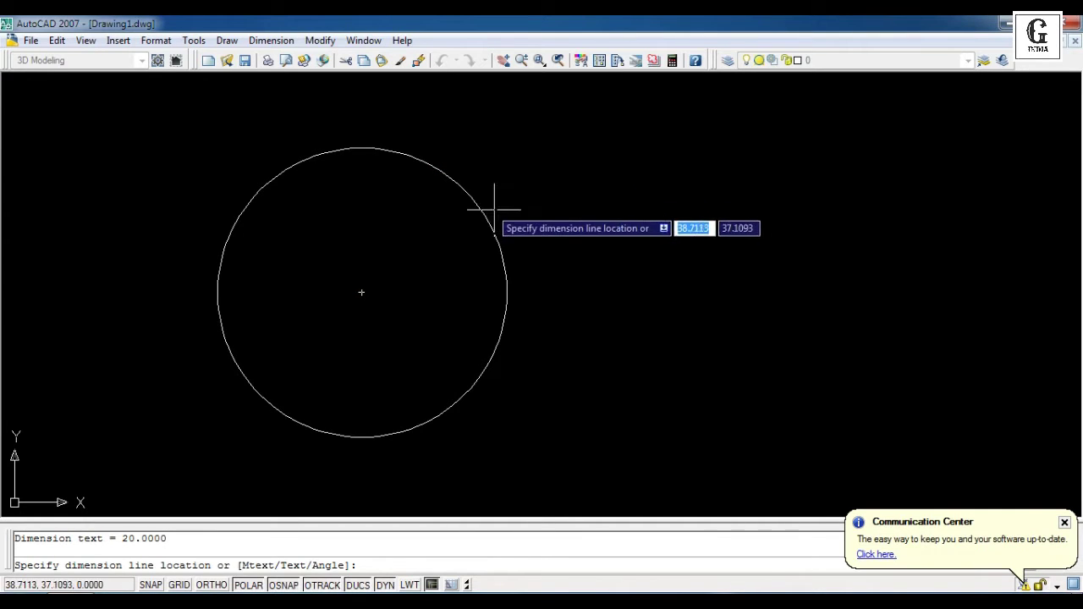
left_click(701, 256)
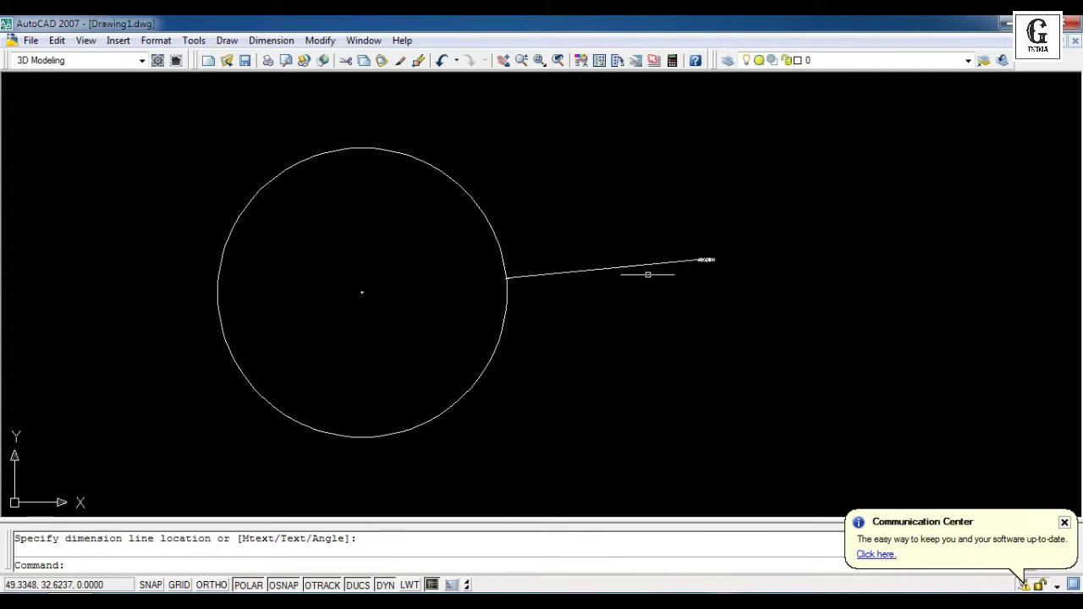
scroll(713, 249, "up", 9)
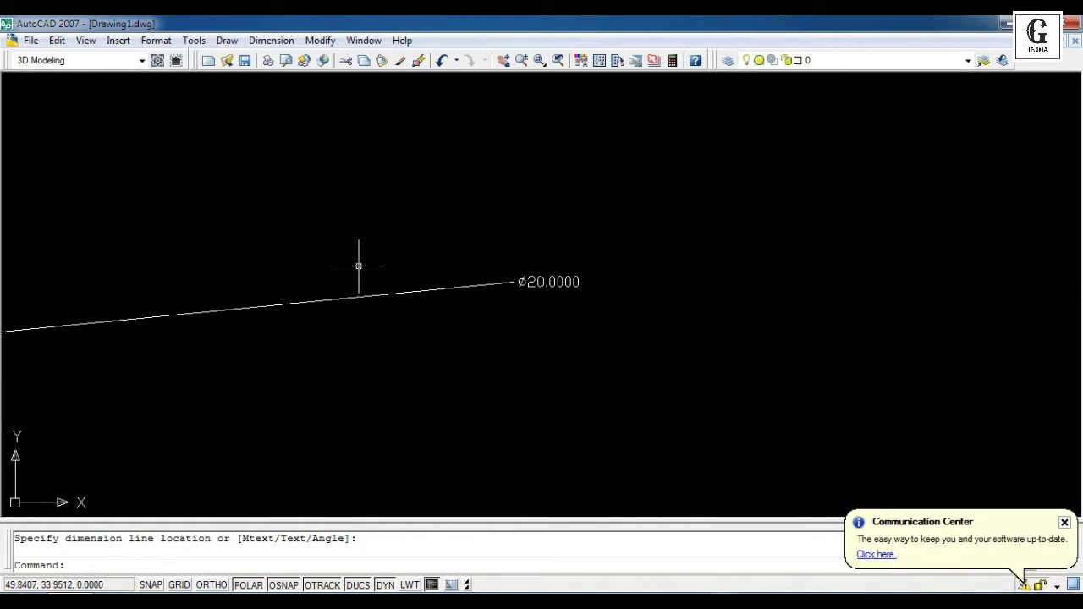
- Erase the circle together with its diameter dimension, and close the Windows color scheme message without choosing an option
key("ctrl+a")
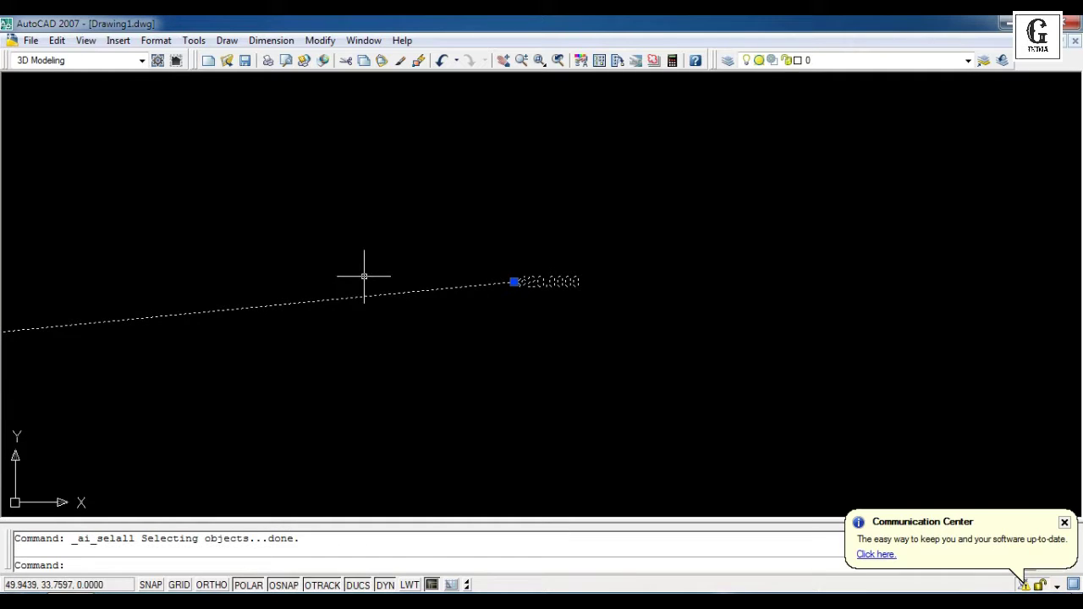
key("Delete")
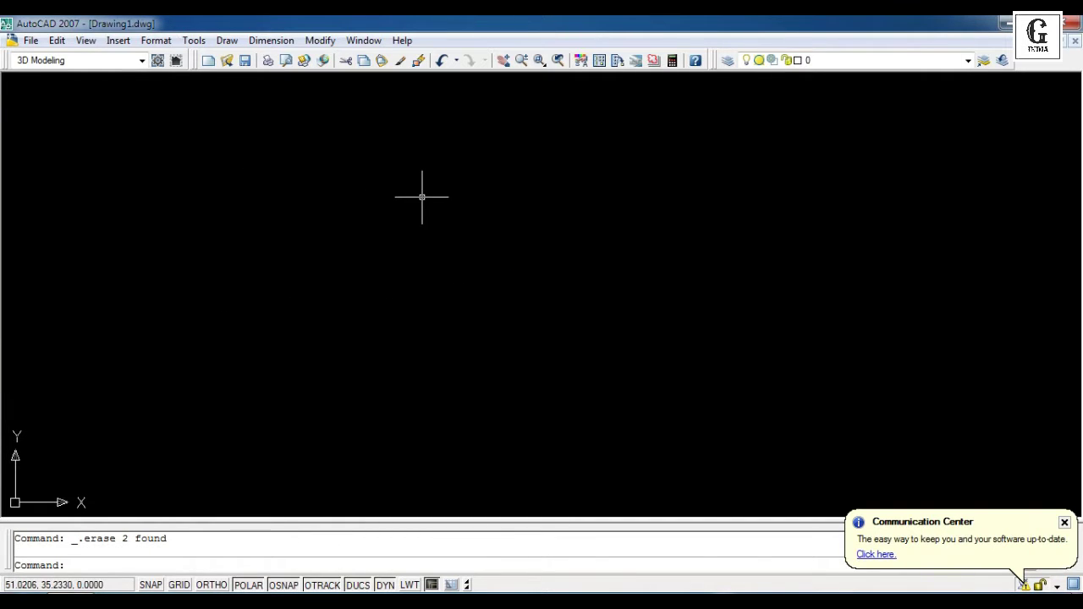
key("alt+n")
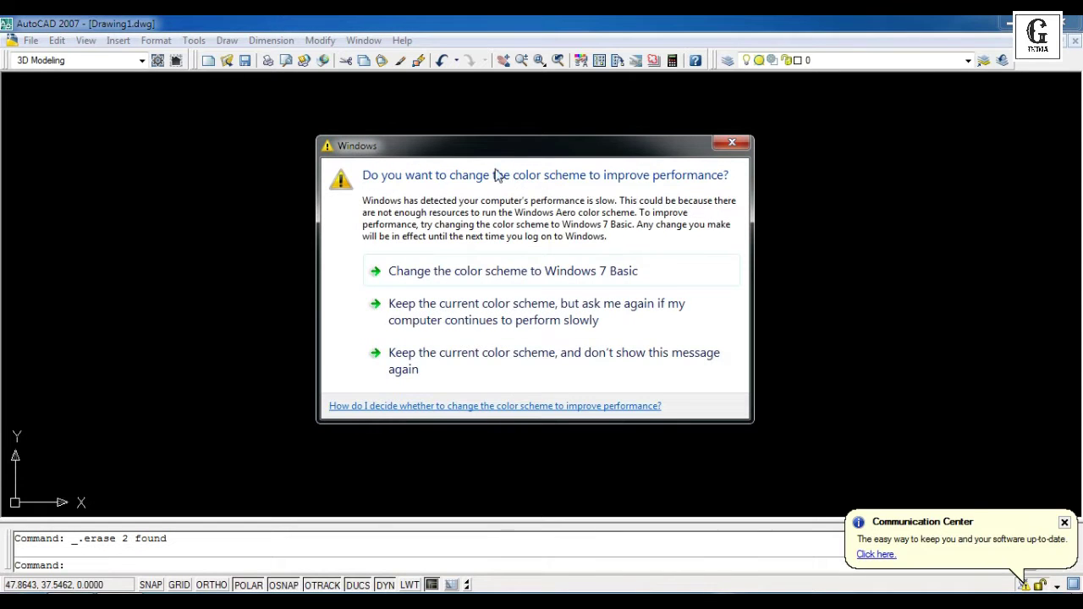
left_click(733, 141)
- Draw a closed triangle from three lines, starting at the apex, with a slightly sloping base rising to the right
left_click(227, 40)
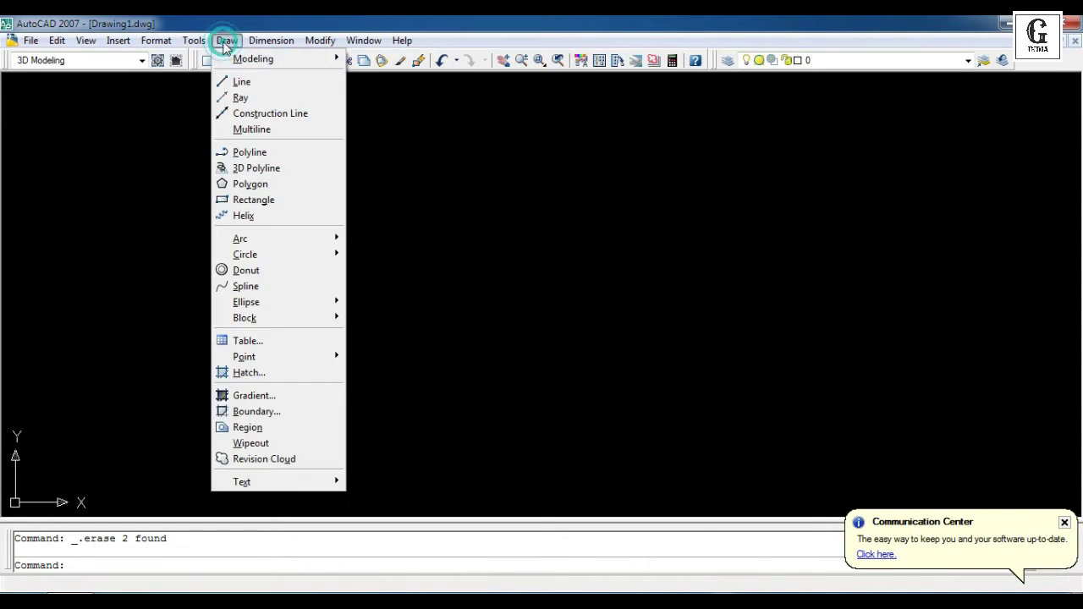
left_click(247, 82)
left_click(361, 237)
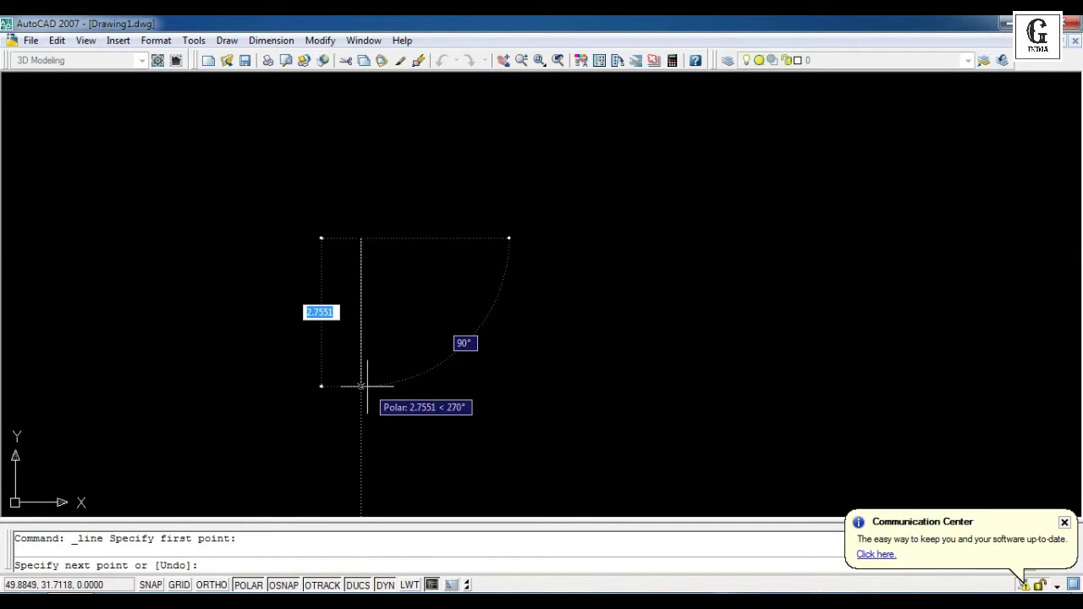
left_click(263, 396)
left_click(471, 381)
left_click(361, 238)
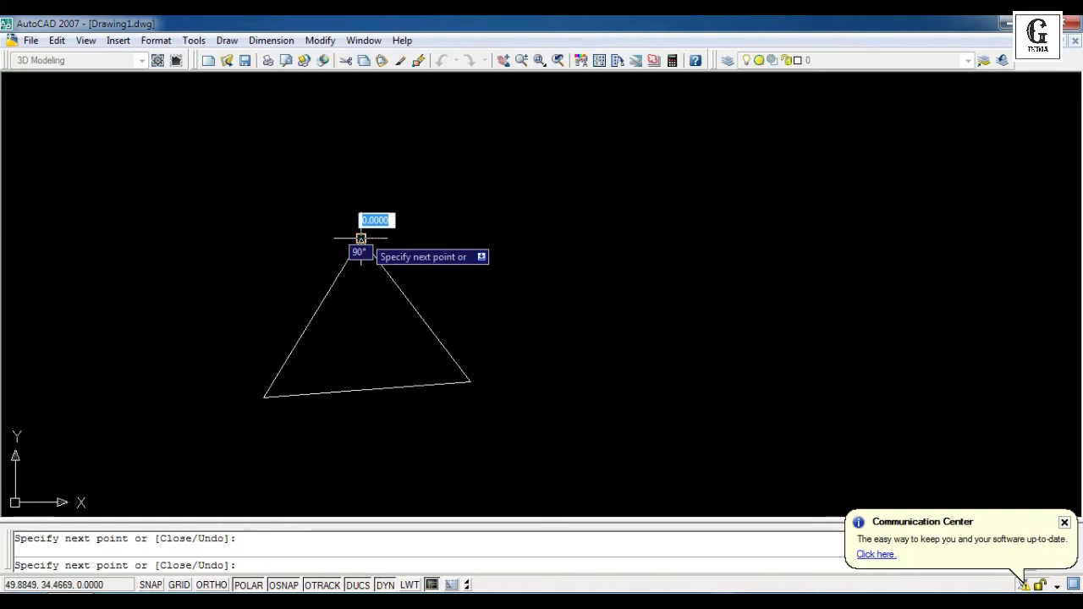
key("Return")
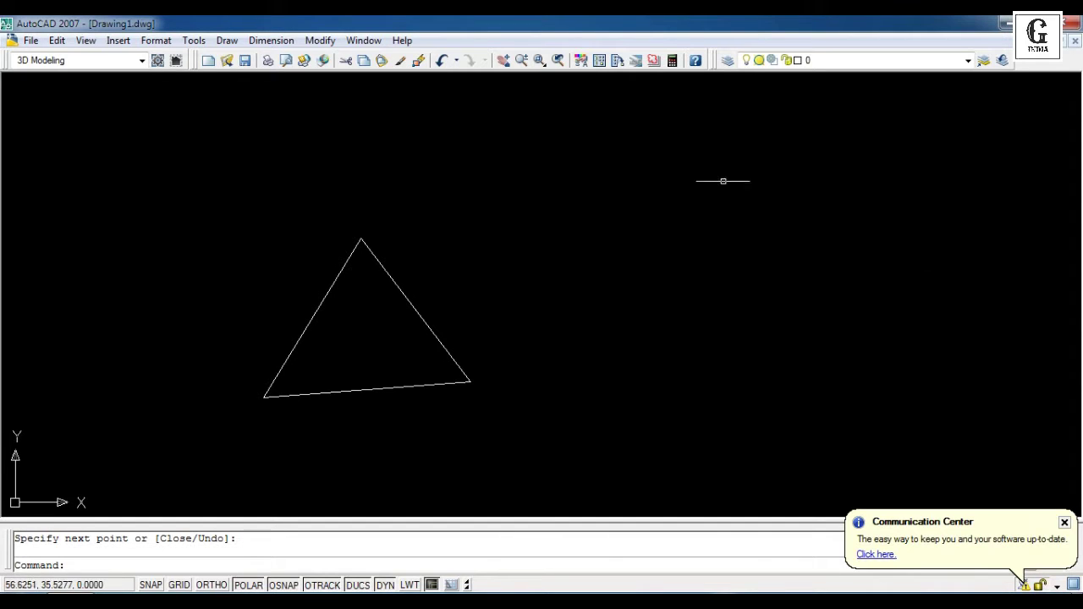
- Add an angular dimension between the triangle's left side and base, with the text outside the lower-left corner
left_click(288, 41)
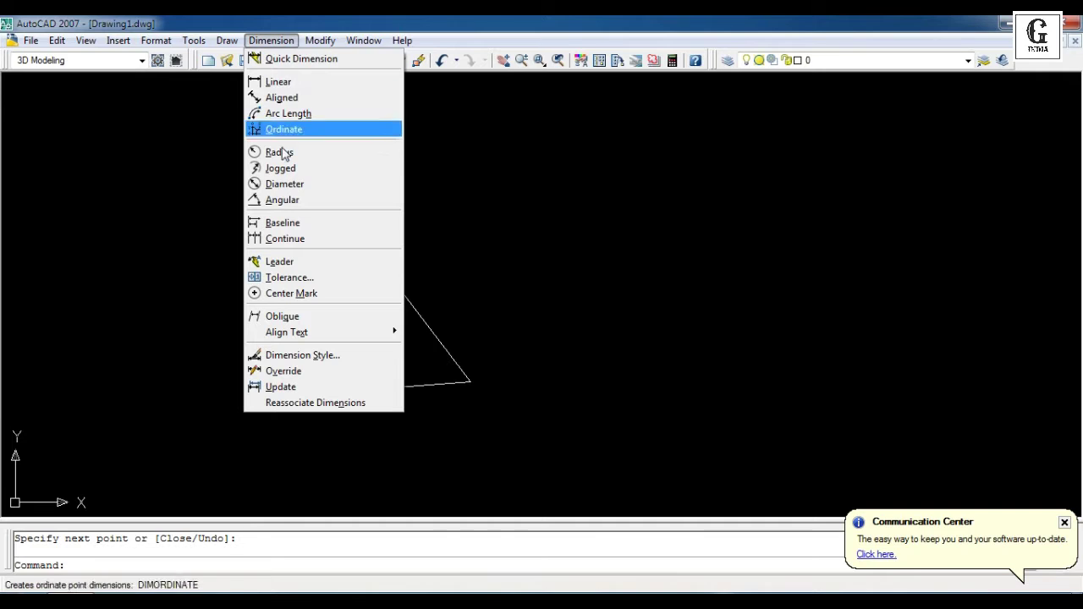
left_click(278, 199)
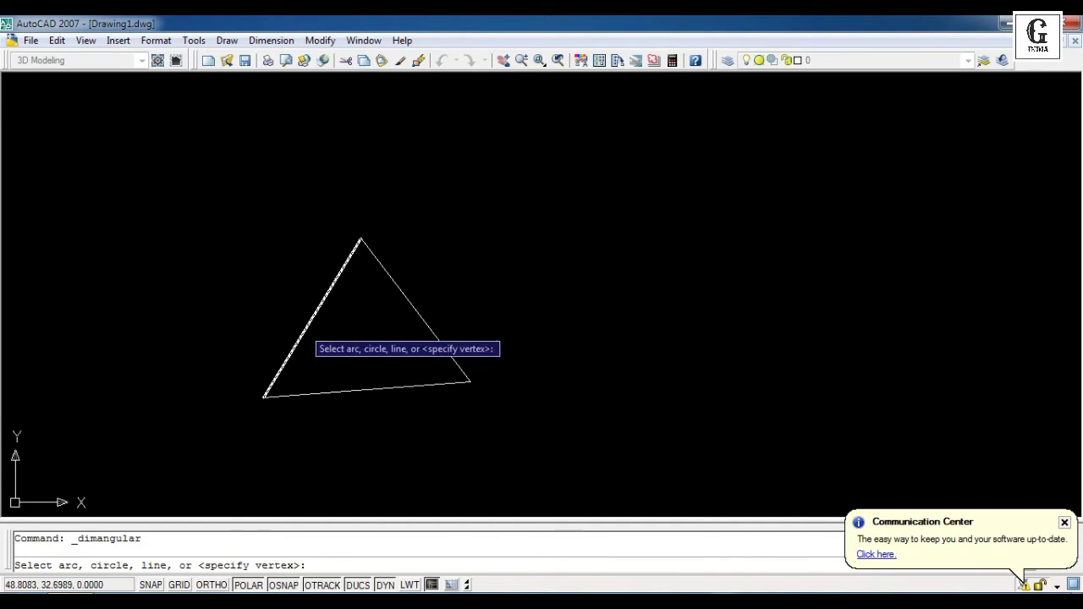
left_click(301, 338)
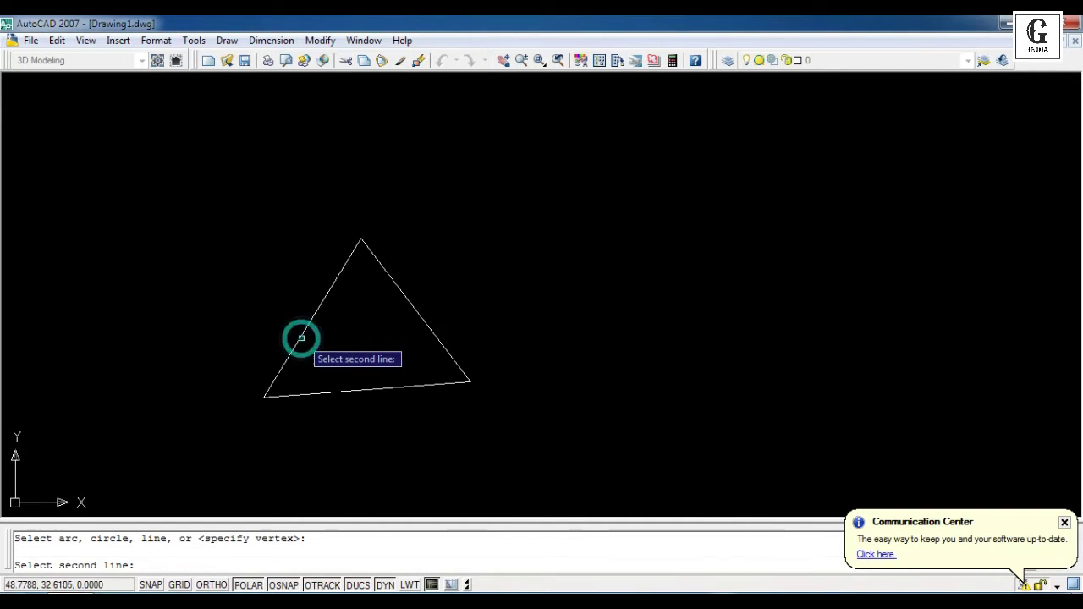
left_click(338, 391)
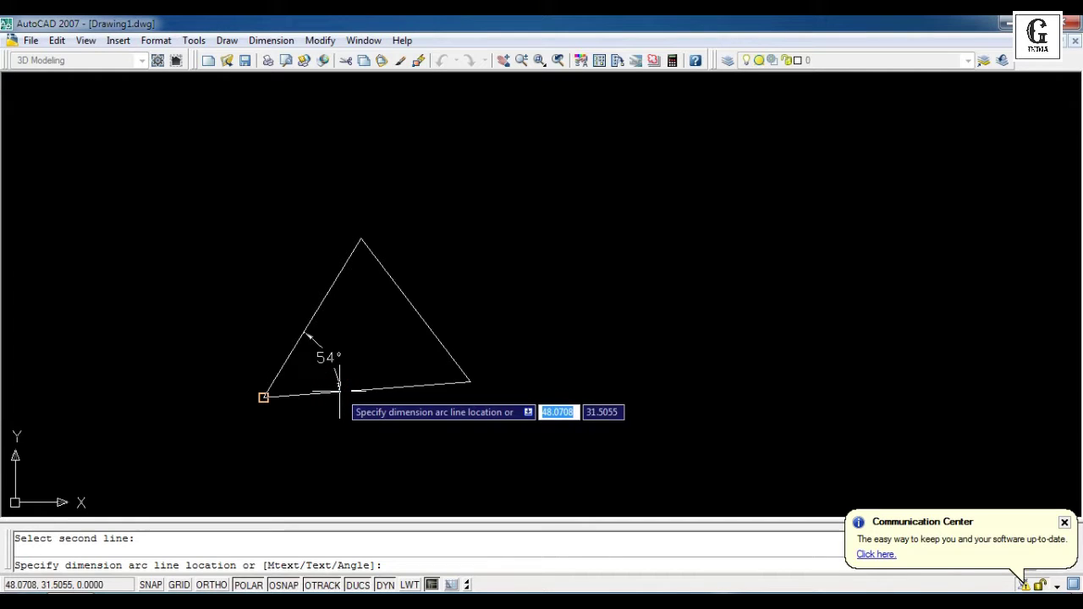
left_click(344, 392)
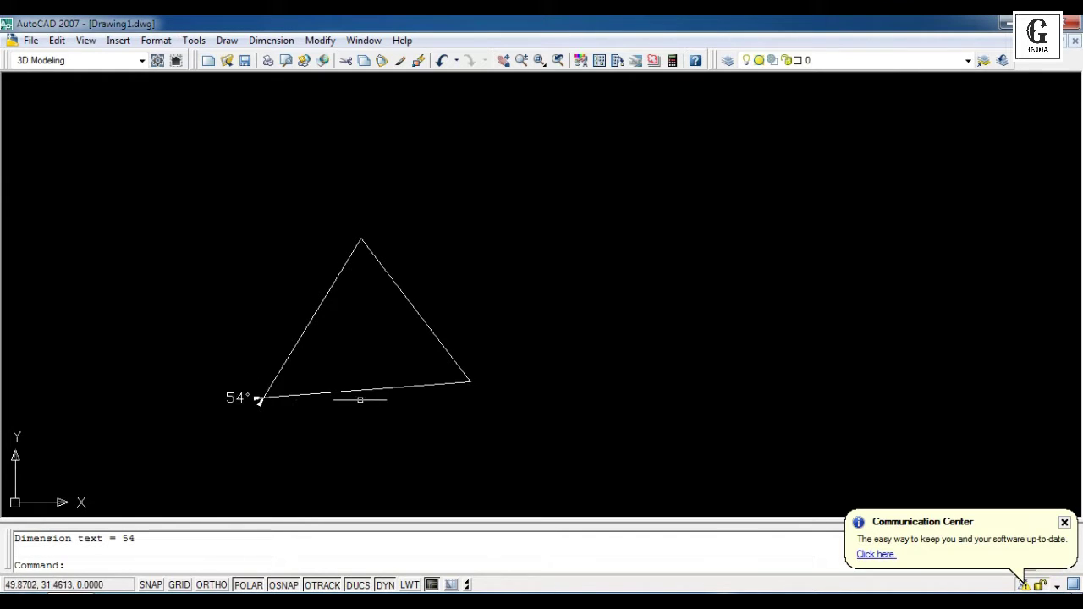
- Draw an L-shape right of the triangle: a vertical line about 2.58 long downward, continued by a horizontal line to the right
left_click(227, 39)
left_click(266, 80)
left_click(521, 207)
left_click(521, 345)
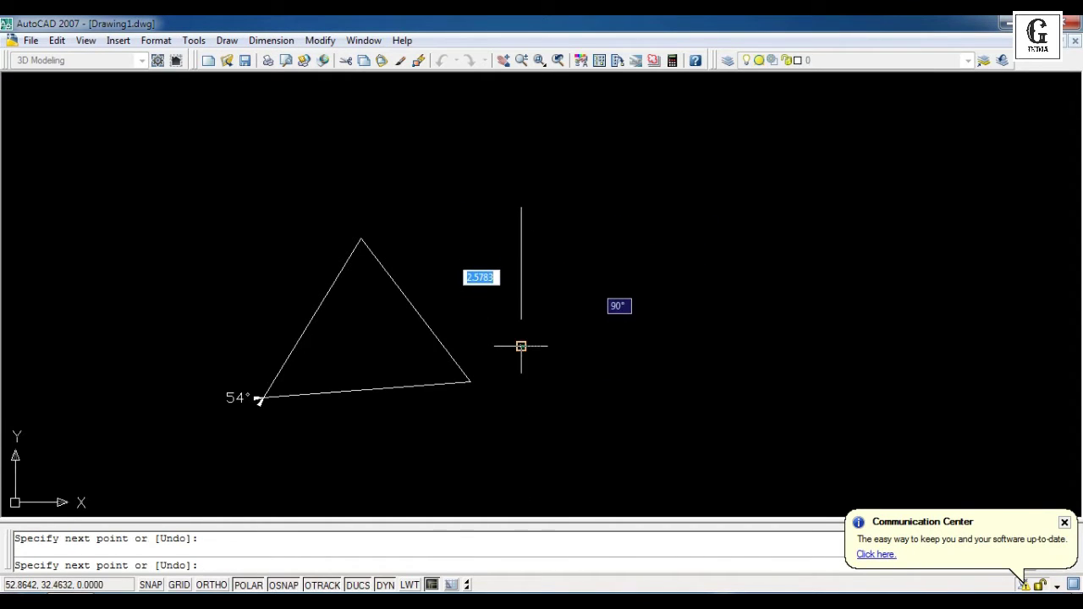
left_click(692, 345)
key("Return")
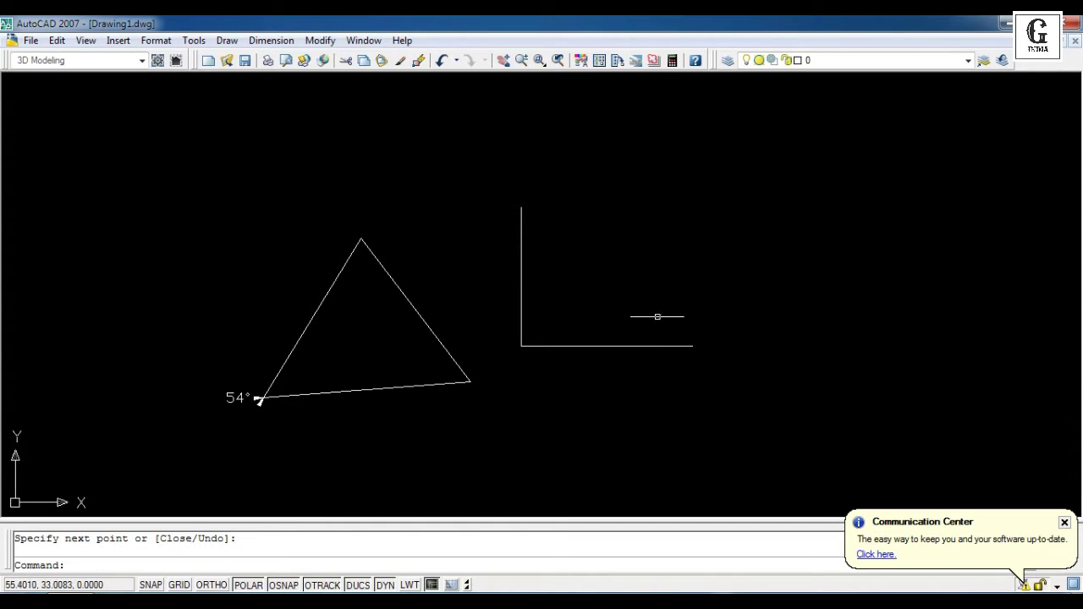
- Add an angular dimension between the L-shape's vertical and horizontal lines, with the dimension arc inside the corner
left_click(271, 40)
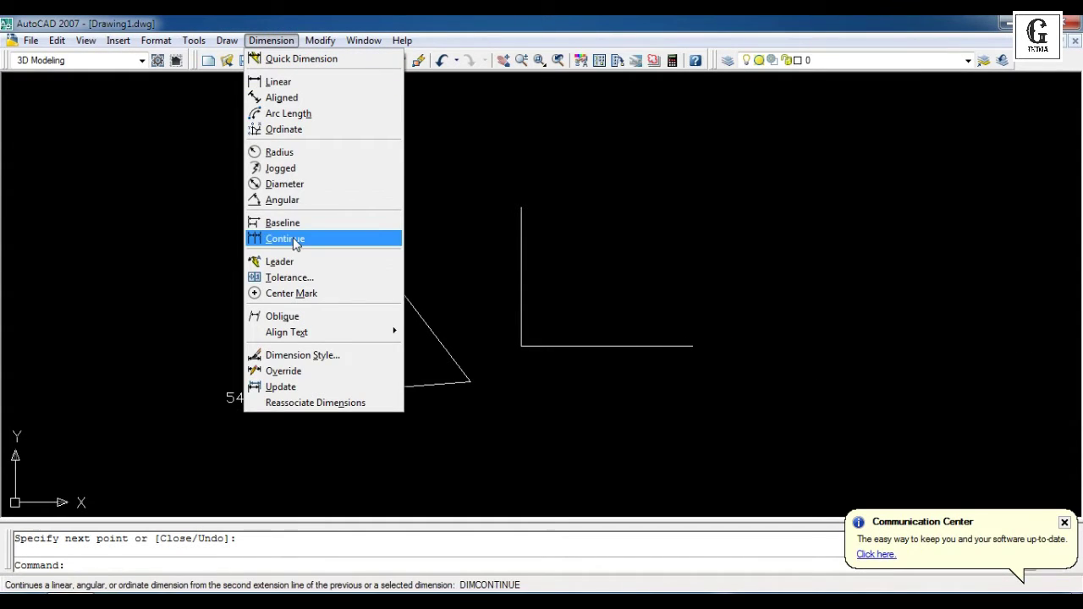
left_click(292, 201)
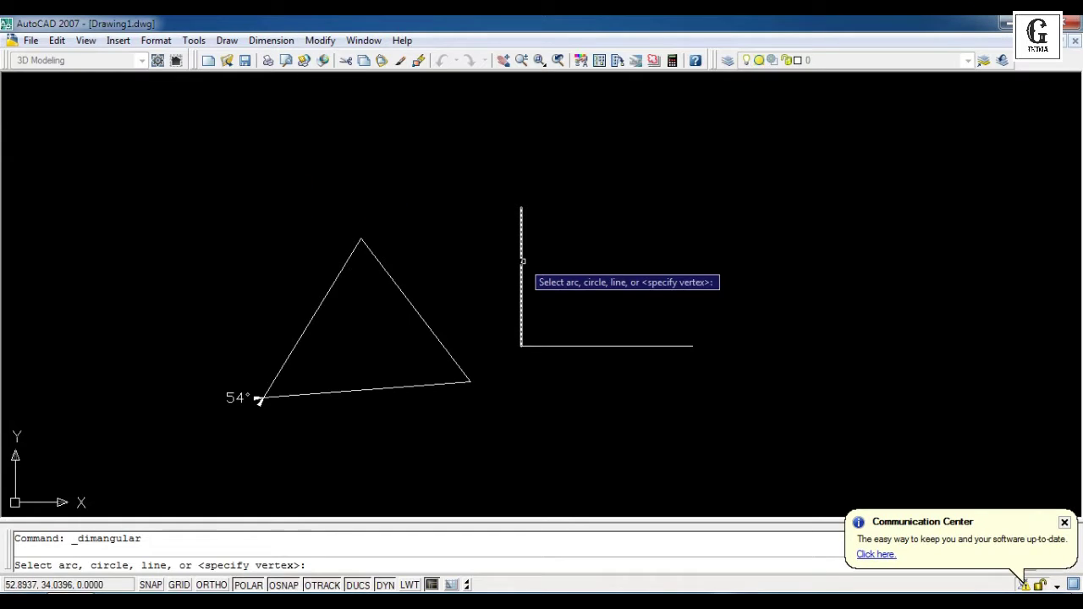
left_click(521, 259)
left_click(584, 345)
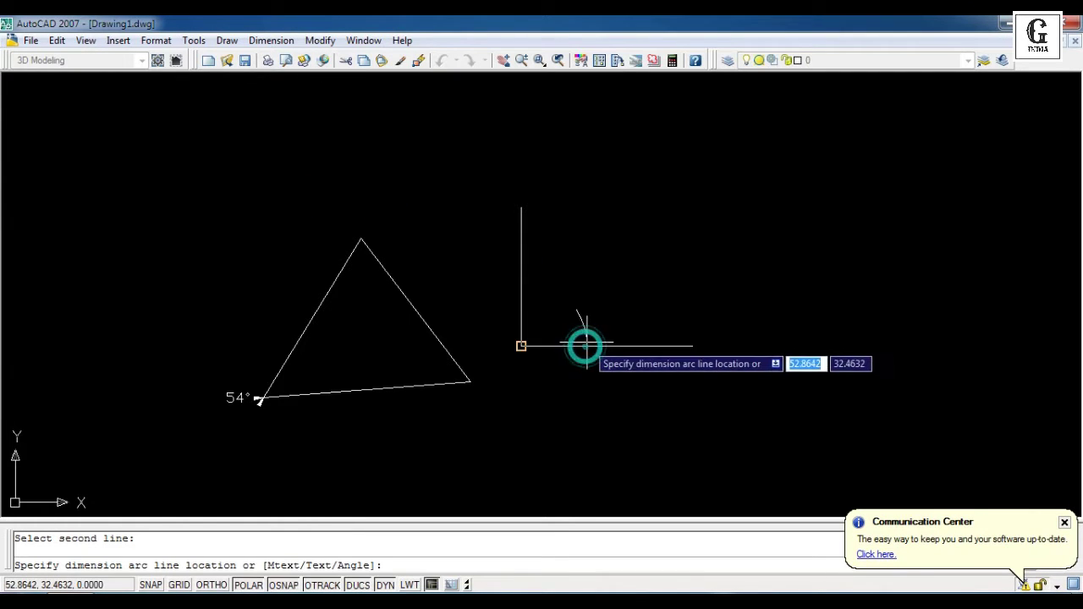
left_click(623, 306)
scroll(645, 253, "up", 2)
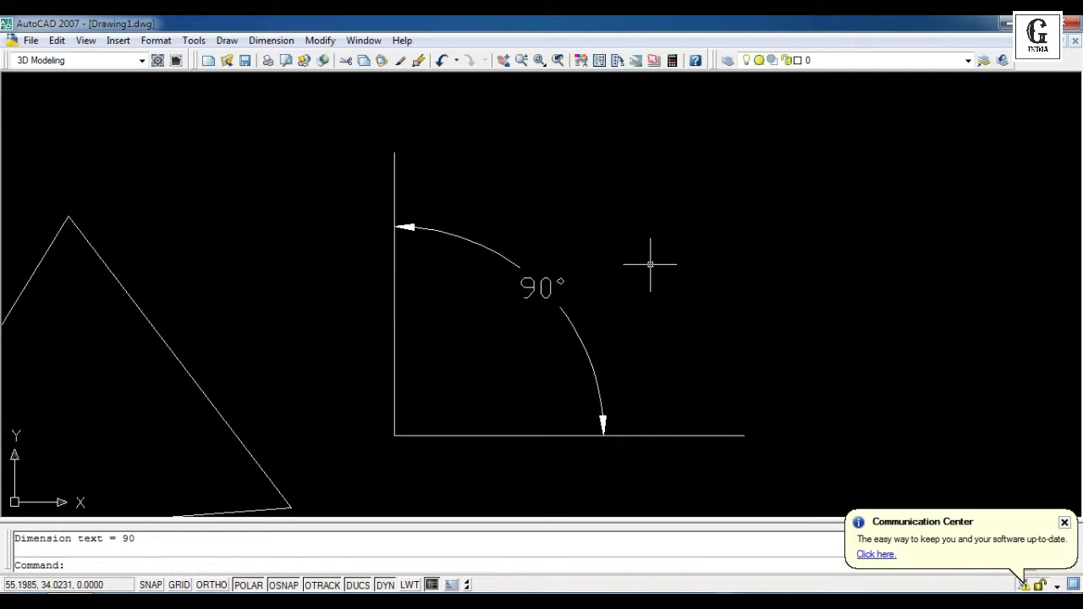
scroll(650, 264, "down", 2)
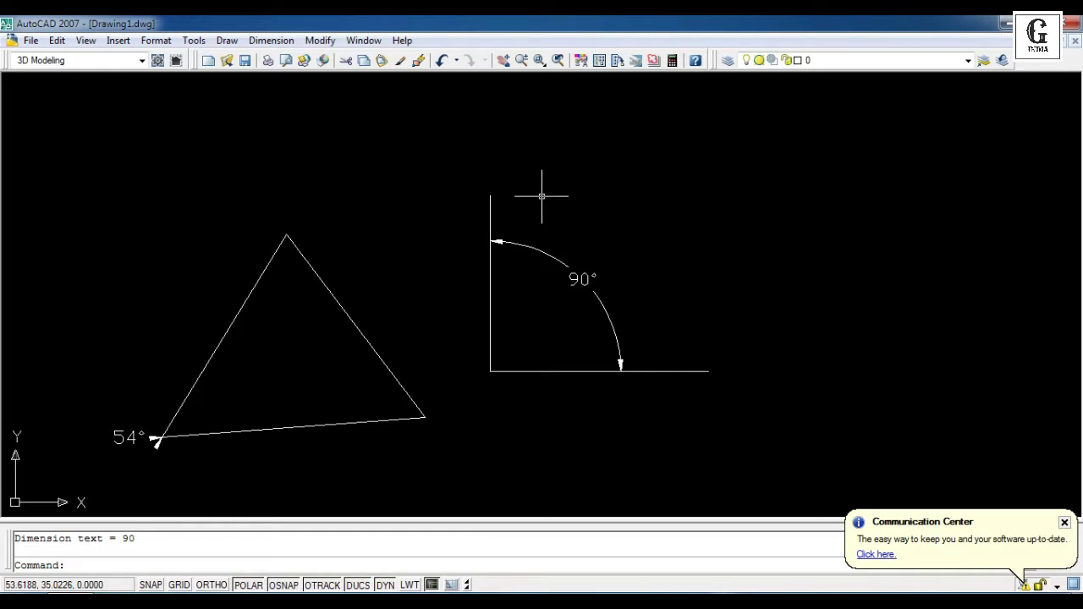
- Erase all existing geometry and dimensions, then draw a closed triangle from three lines, starting at the apex, with a horizontal base
left_click(271, 39)
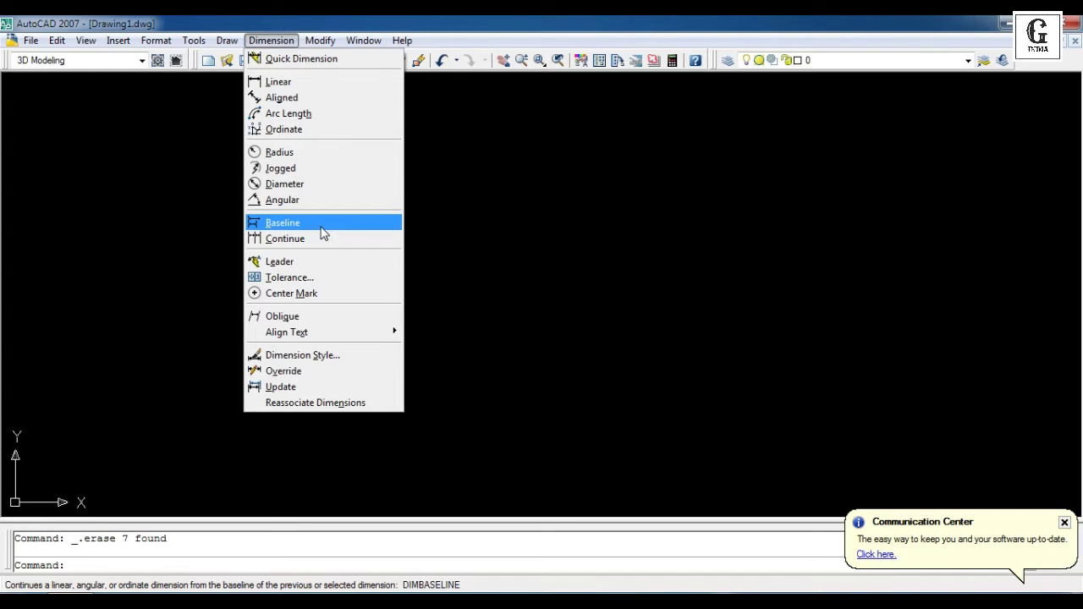
mouse_move(237, 49)
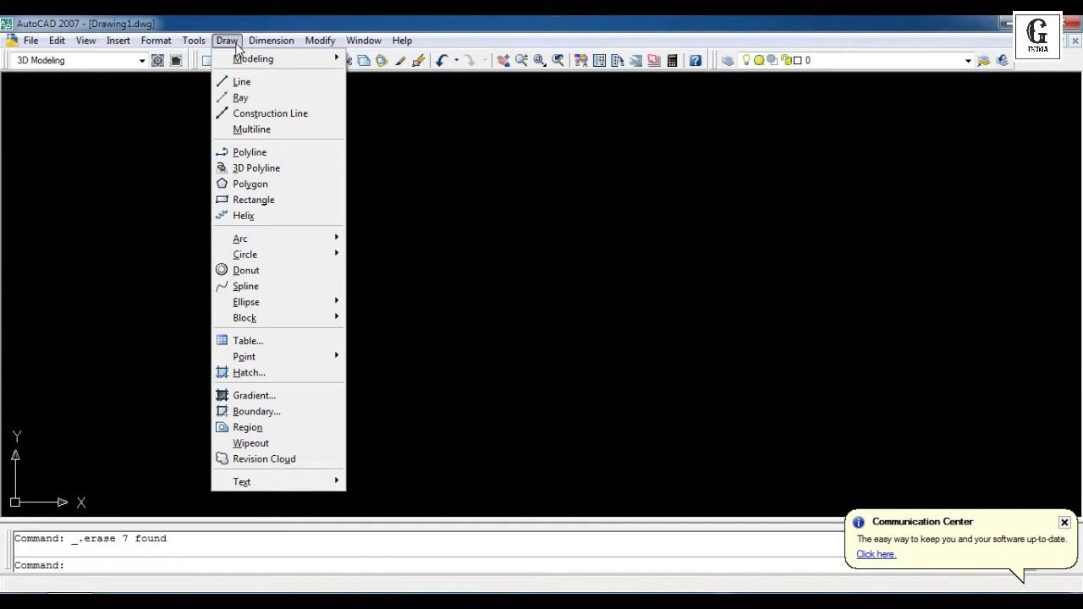
left_click(228, 41)
left_click(228, 40)
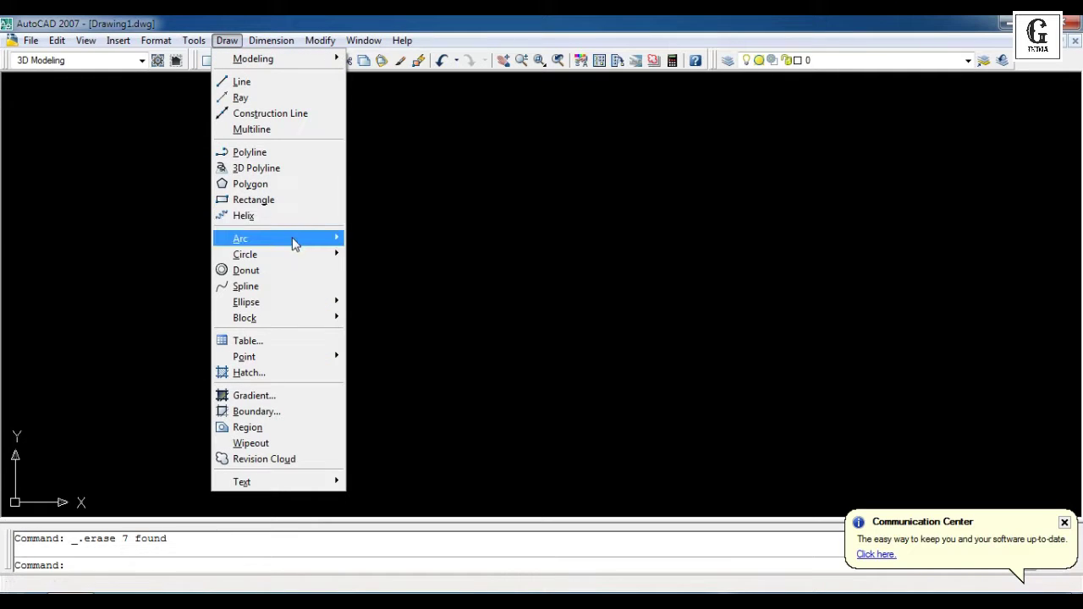
left_click(254, 82)
left_click(381, 245)
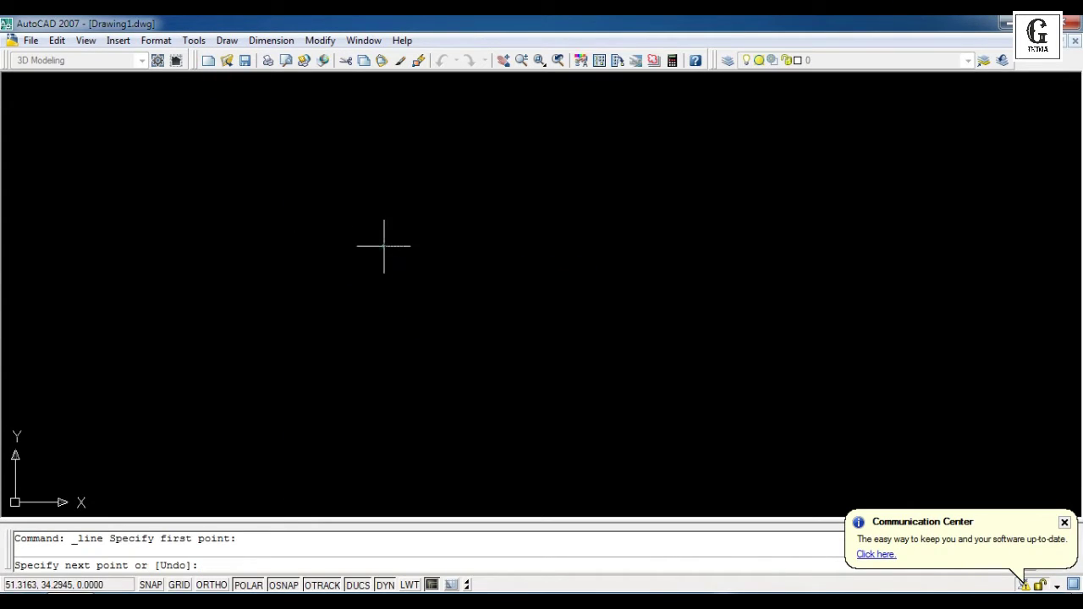
left_click(279, 393)
left_click(484, 393)
left_click(383, 246)
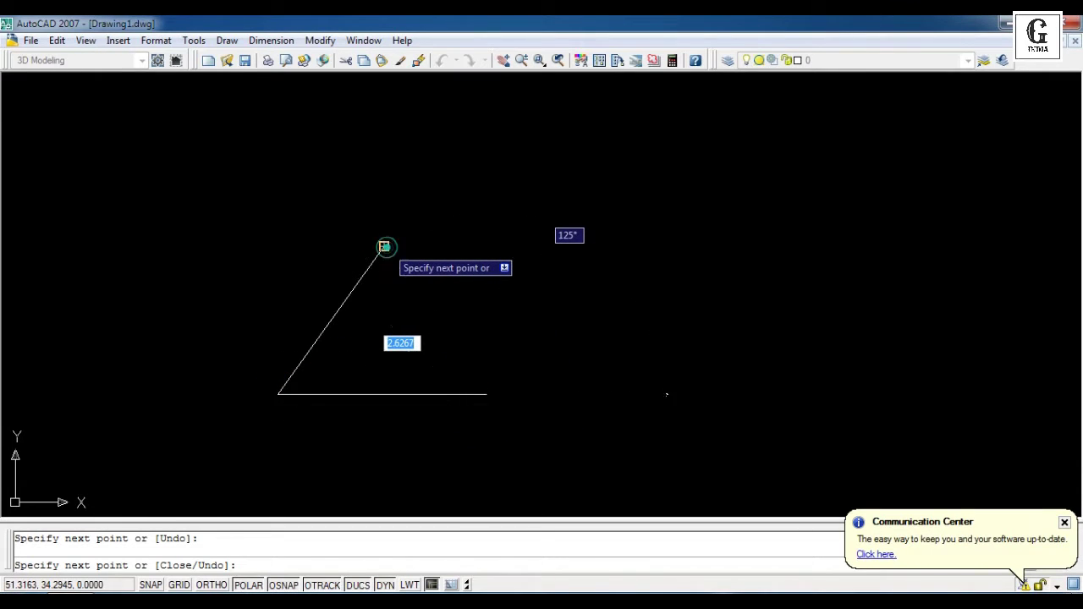
key("Return")
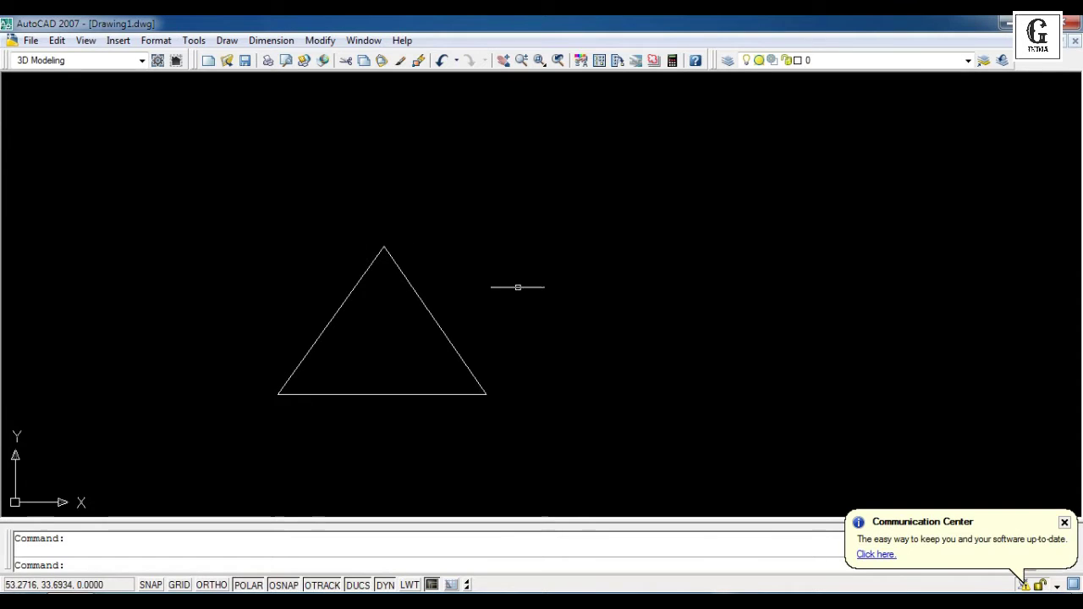
- Add an angular dimension between the triangle's left side and base, with the dimension arc and text inside the triangle
left_click(269, 39)
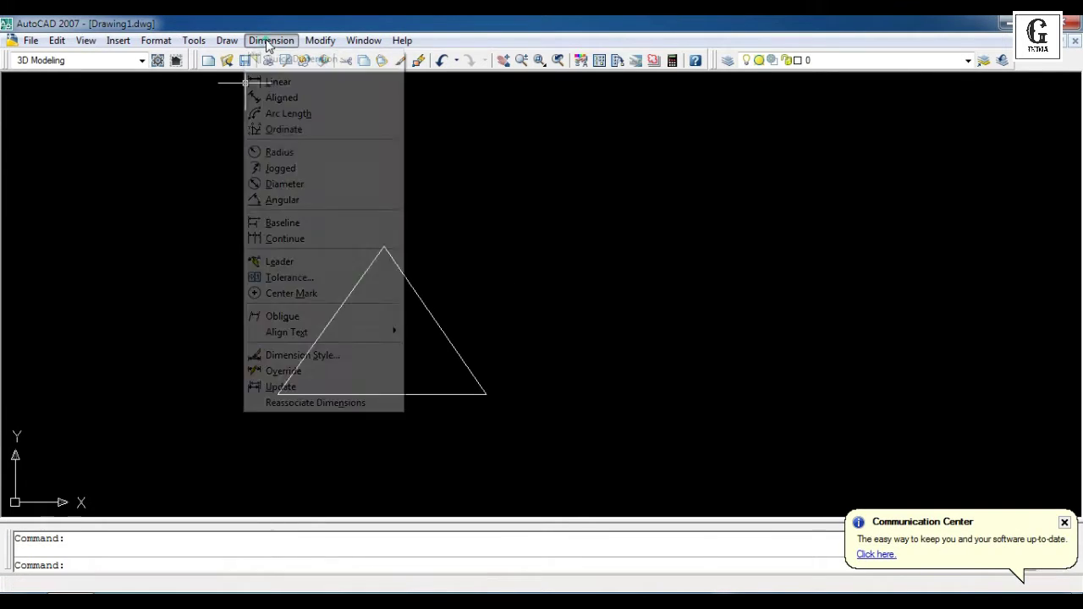
left_click(287, 200)
left_click(322, 331)
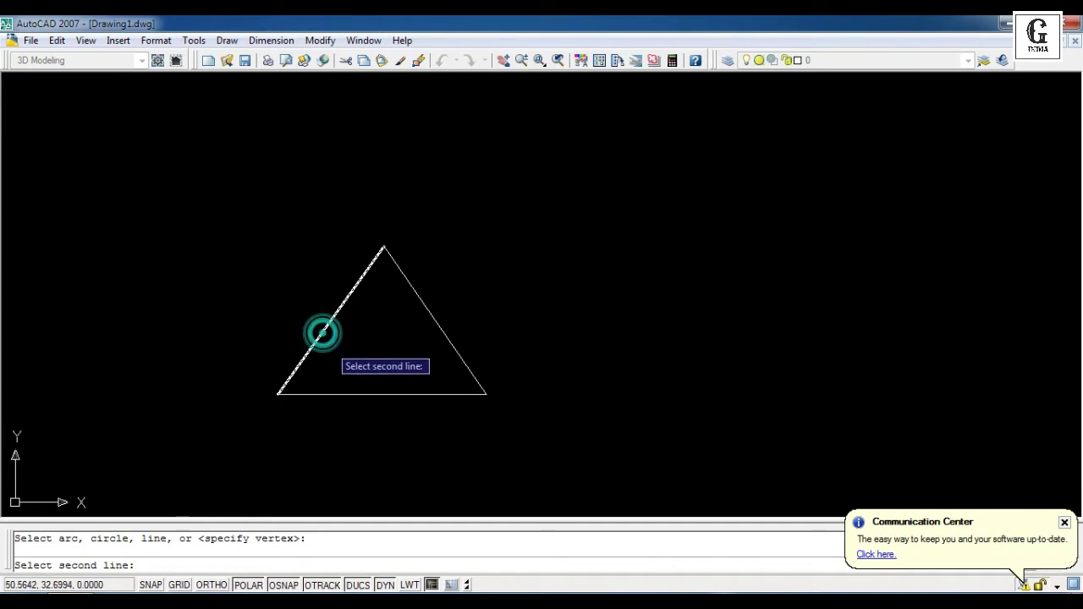
left_click(356, 394)
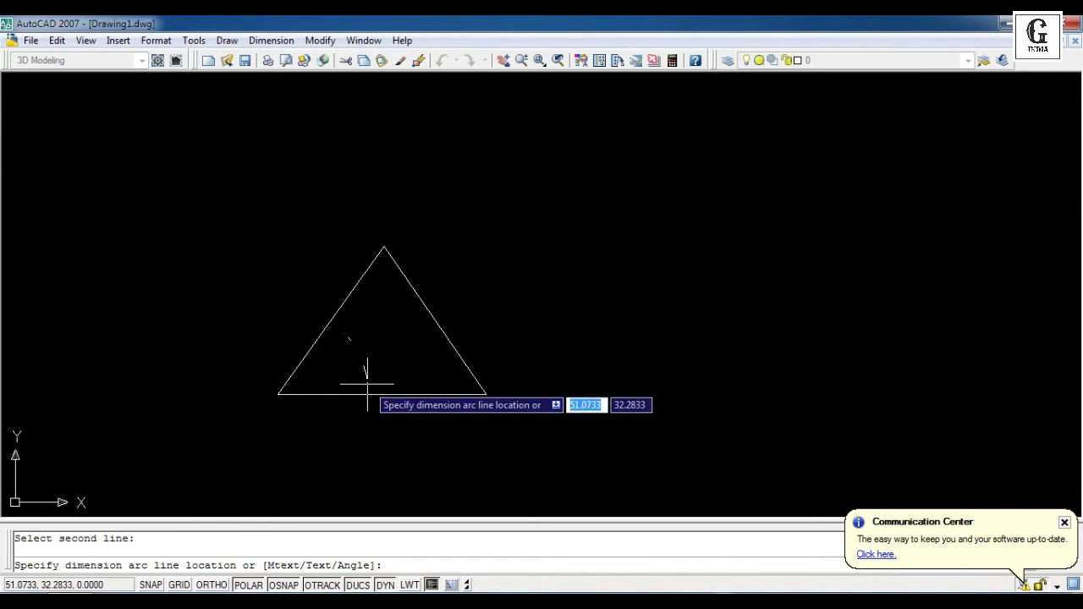
left_click(366, 385)
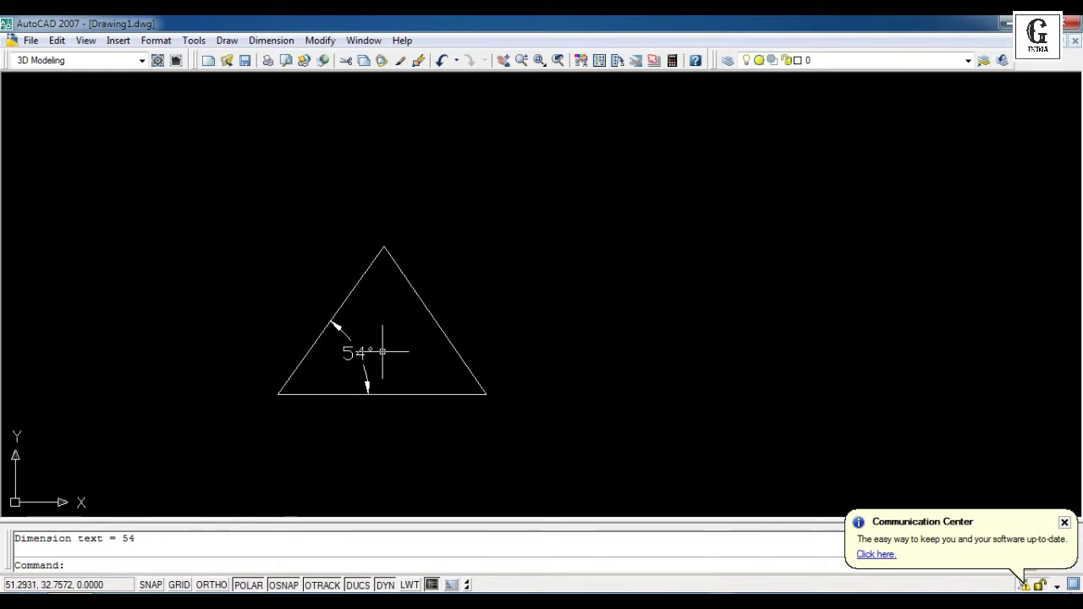
- Add two baseline dimensions from the triangle's angular dimension, picking both extension line origins inside the triangle
left_click(275, 40)
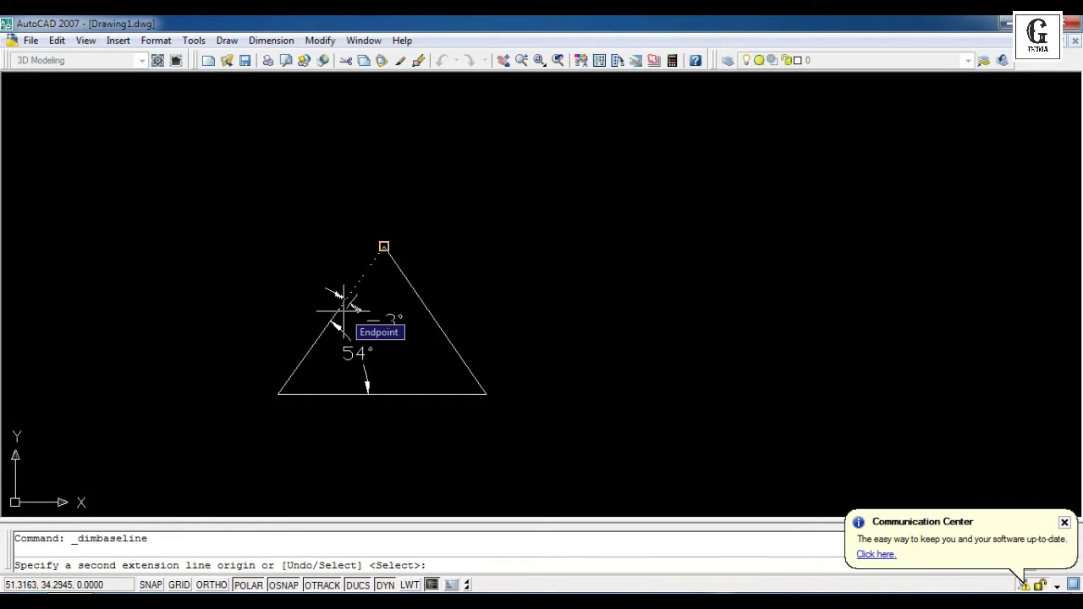
left_click(341, 305)
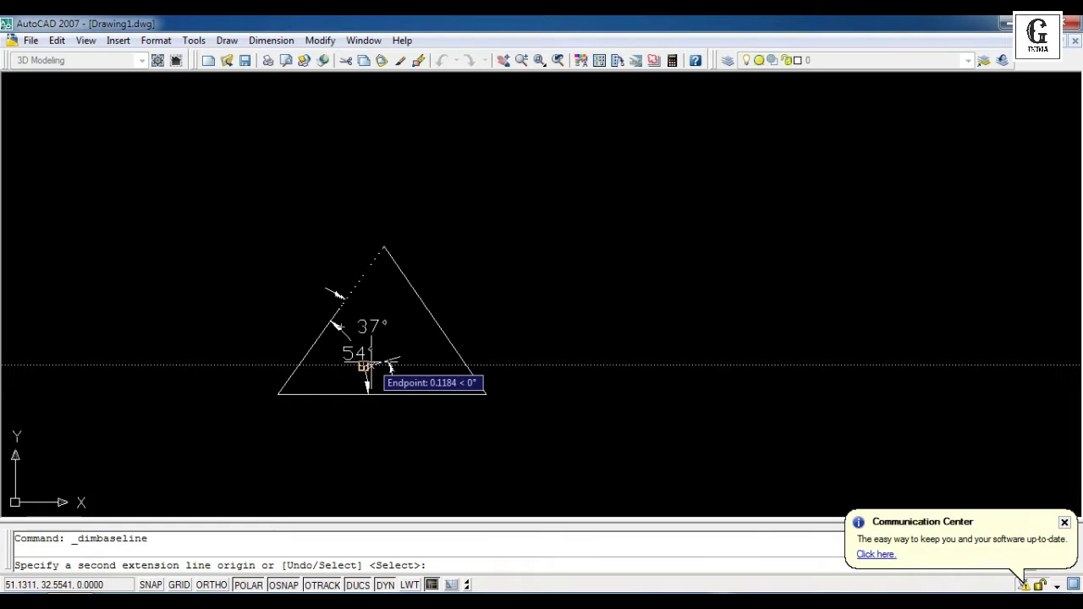
left_click(369, 365)
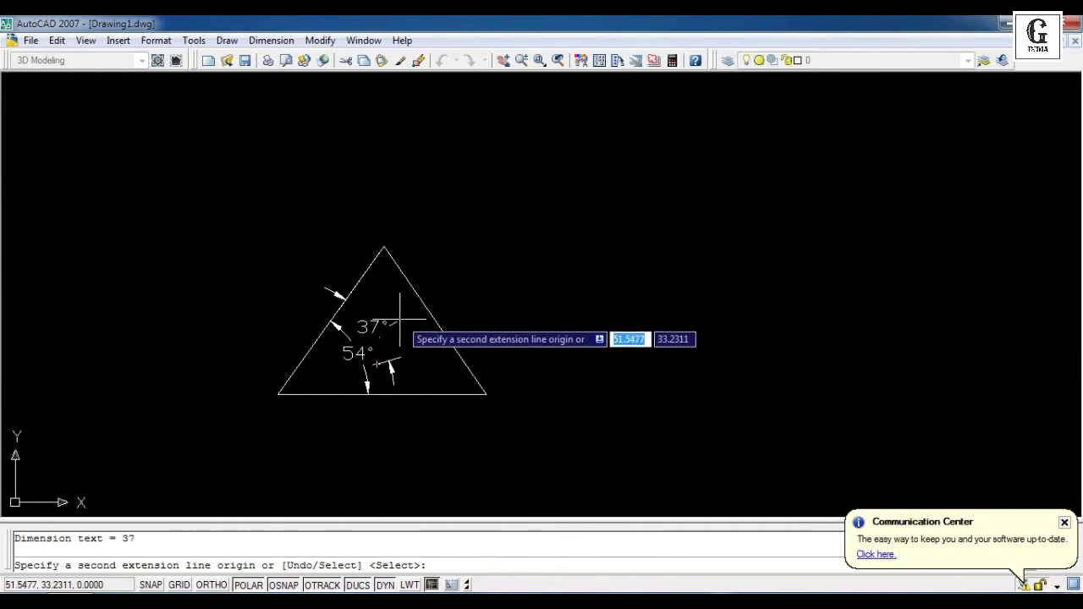
left_click(365, 318)
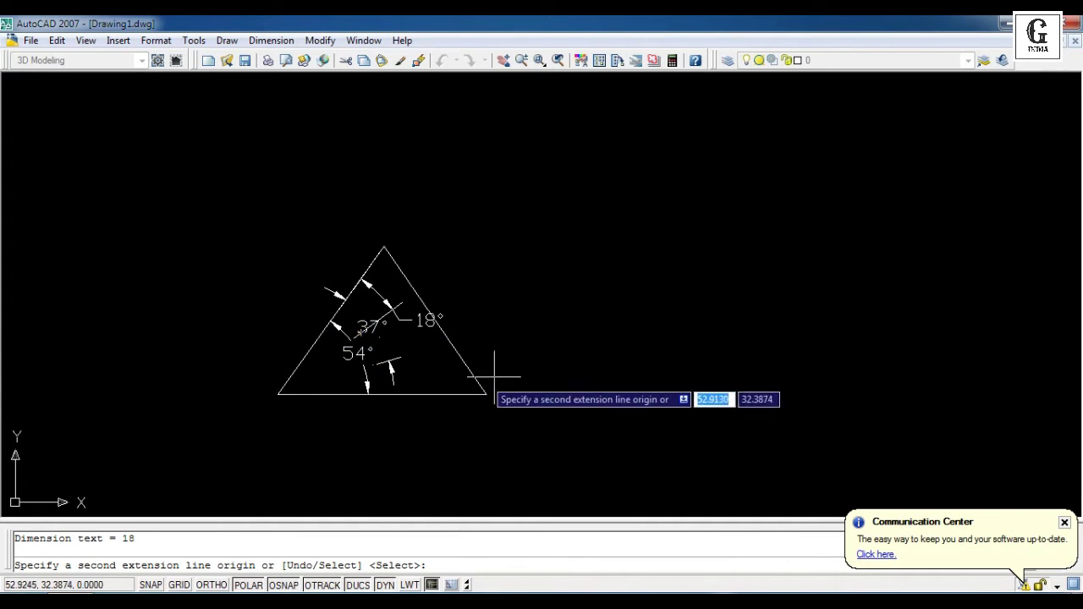
key("Escape")
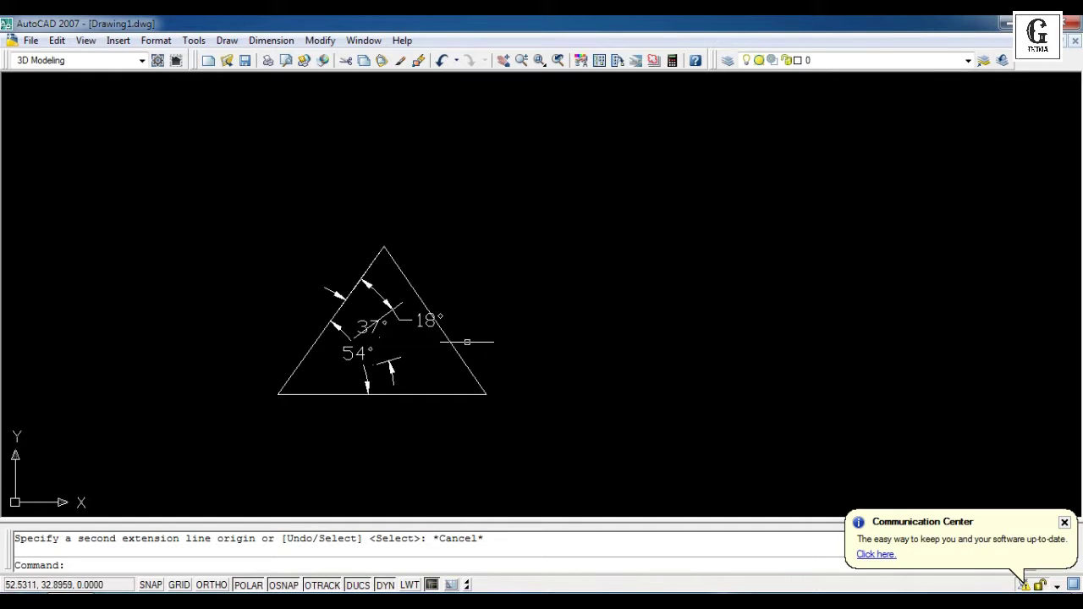
- Erase the triangle together with its angular and baseline dimensions
scroll(467, 342, "up", 5)
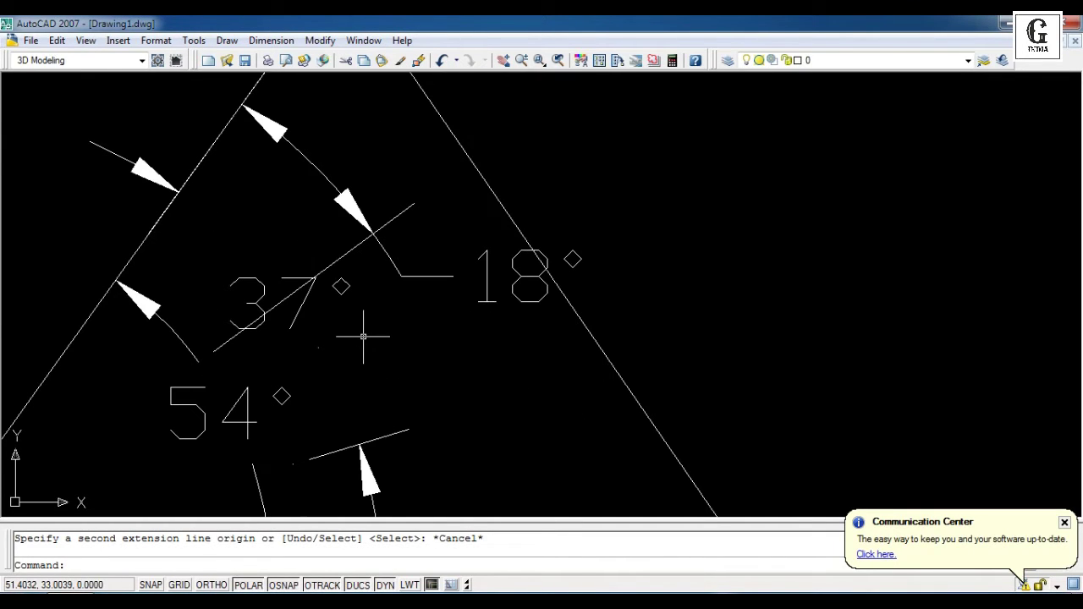
scroll(372, 335, "down", 3)
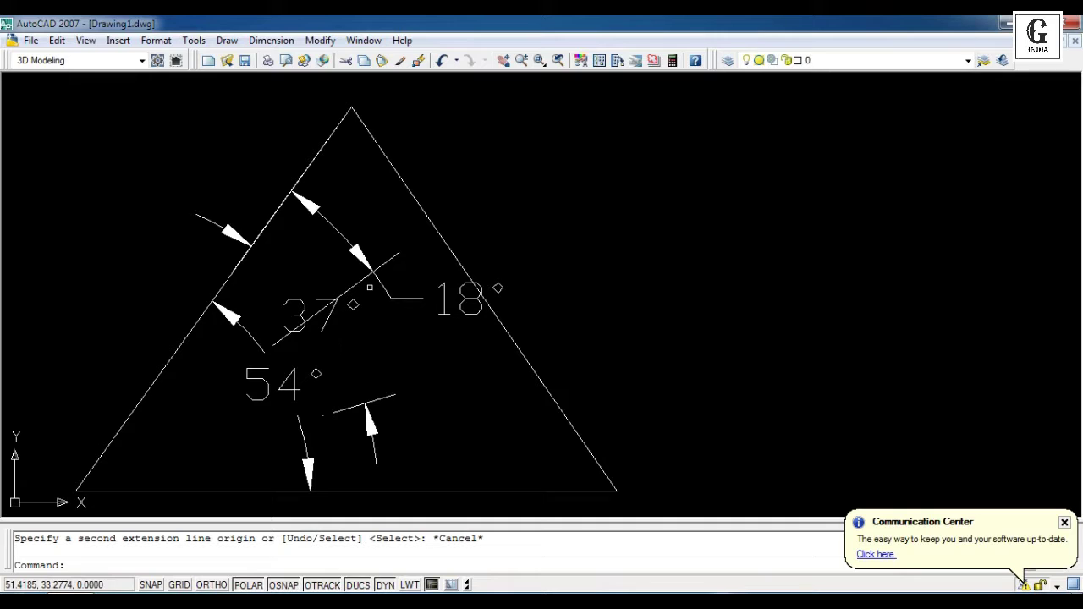
key("ctrl+a")
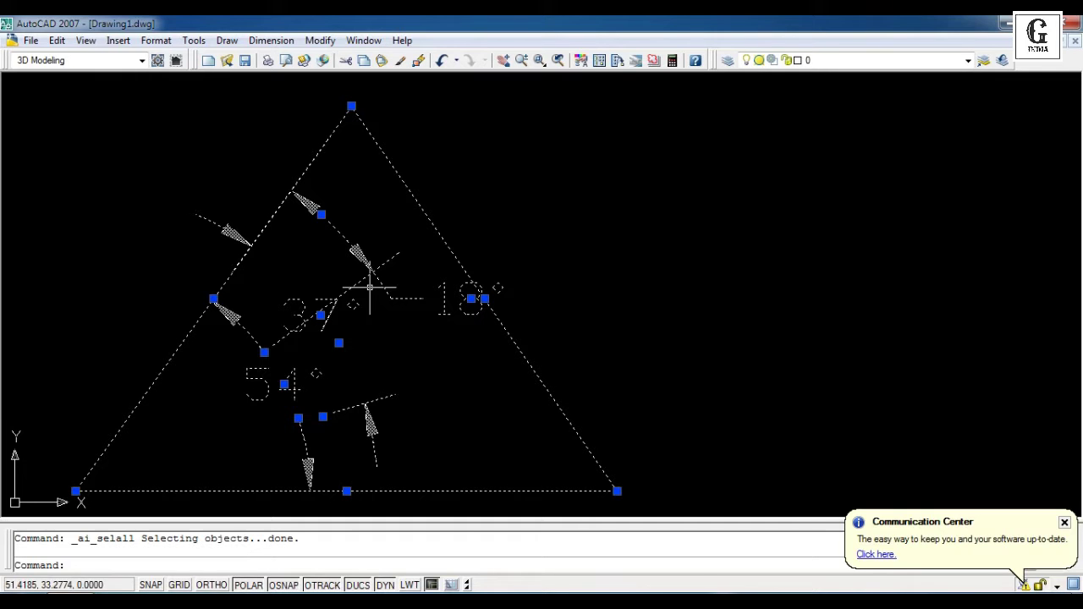
key("Delete")
- Draw a new closed triangle with the Line command, going from the apex to the lower-left corner, along a horizontal base and back
left_click(271, 39)
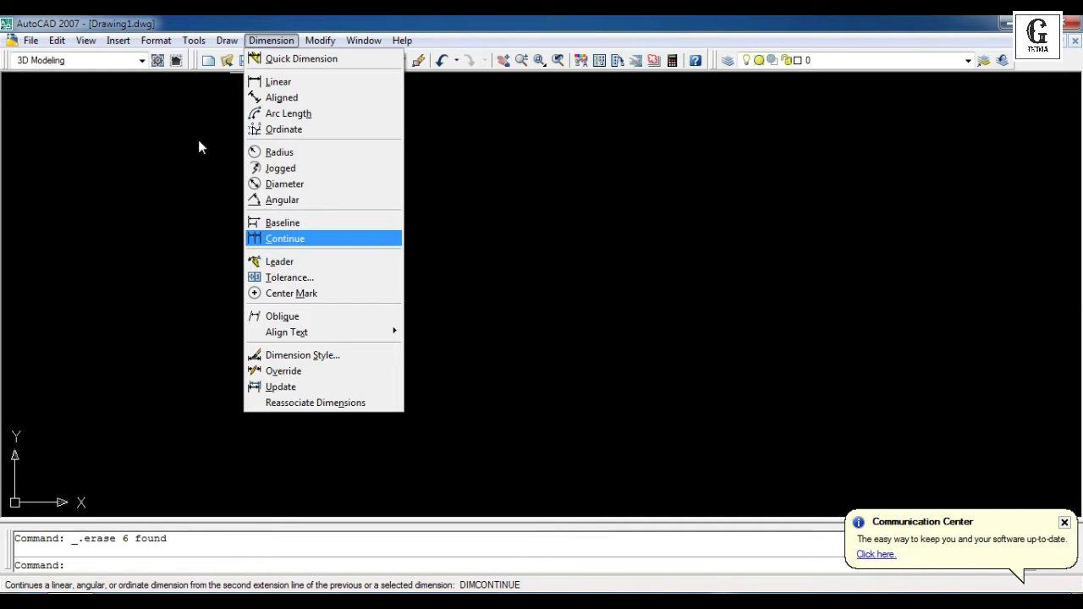
left_click(226, 39)
left_click(226, 39)
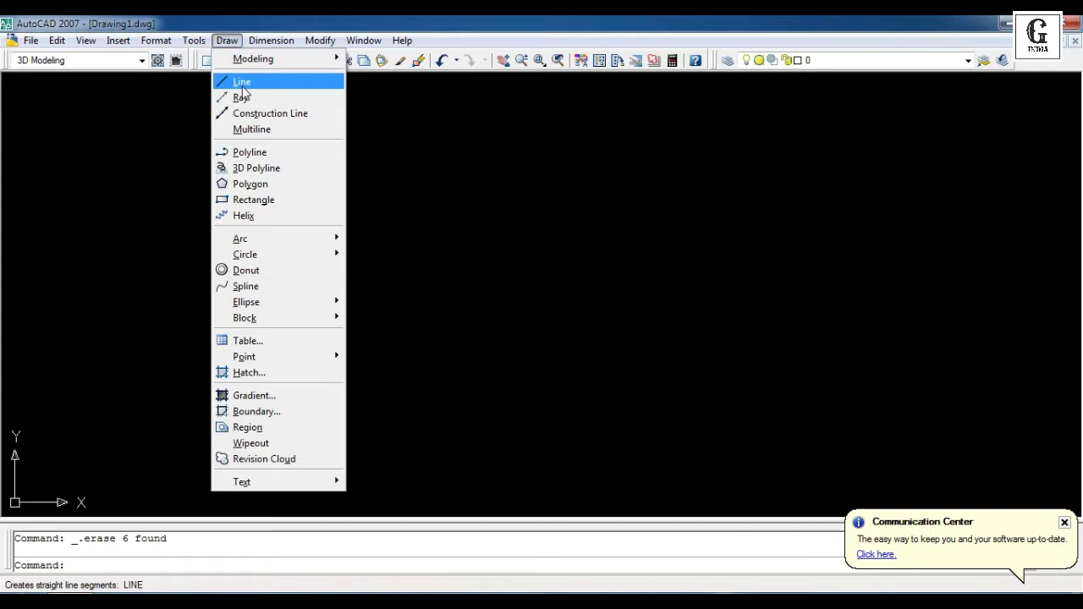
left_click(242, 84)
left_click(409, 218)
left_click(294, 408)
left_click(531, 408)
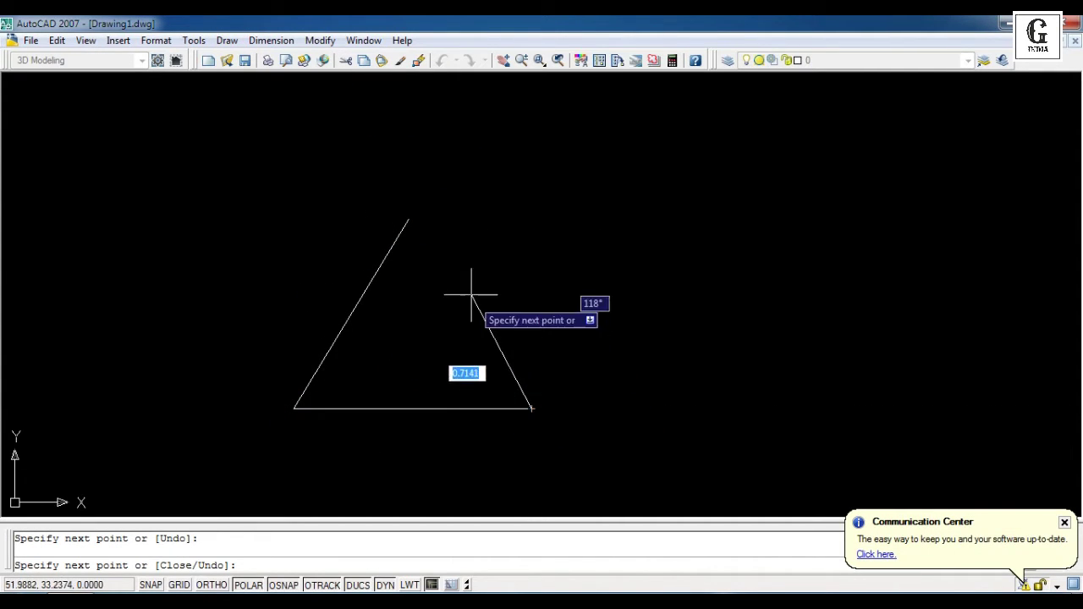
left_click(408, 219)
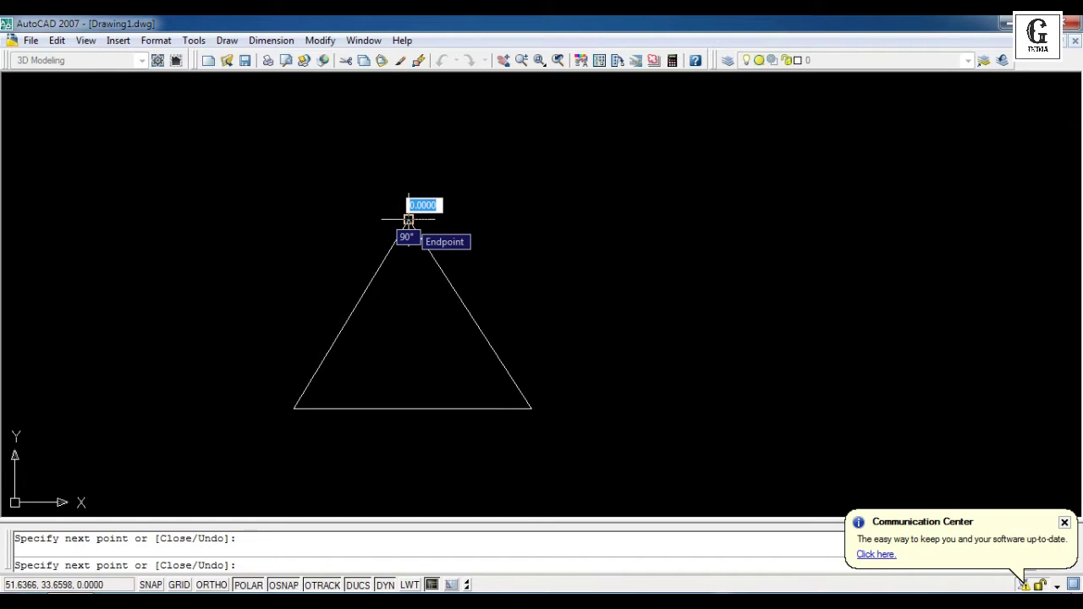
key("Return")
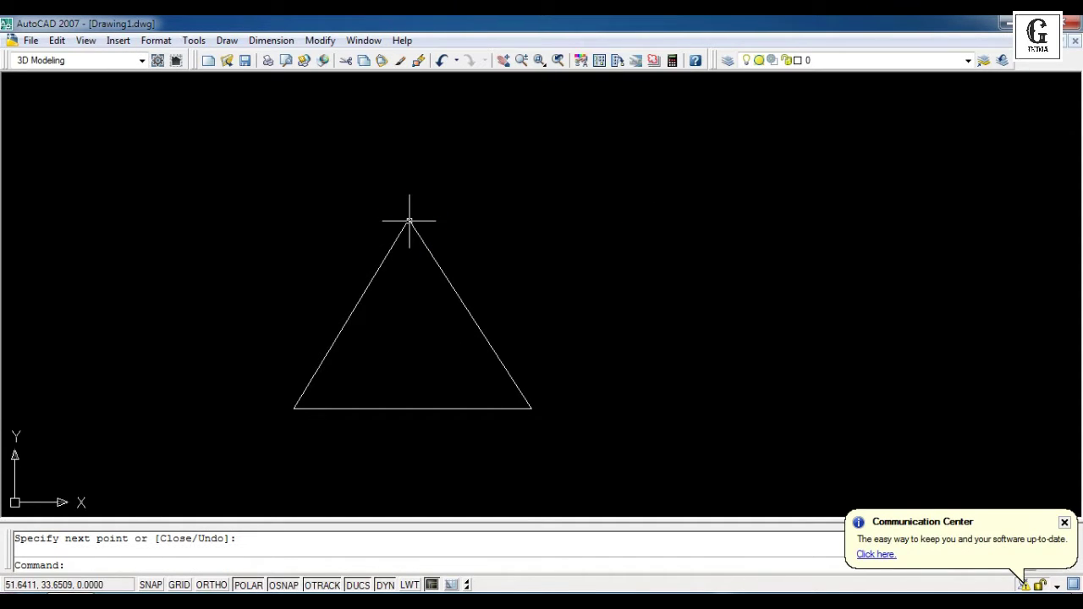
- Add an angular dimension between the new triangle's left side and base, placing the dimension arc inside the triangle
left_click(270, 39)
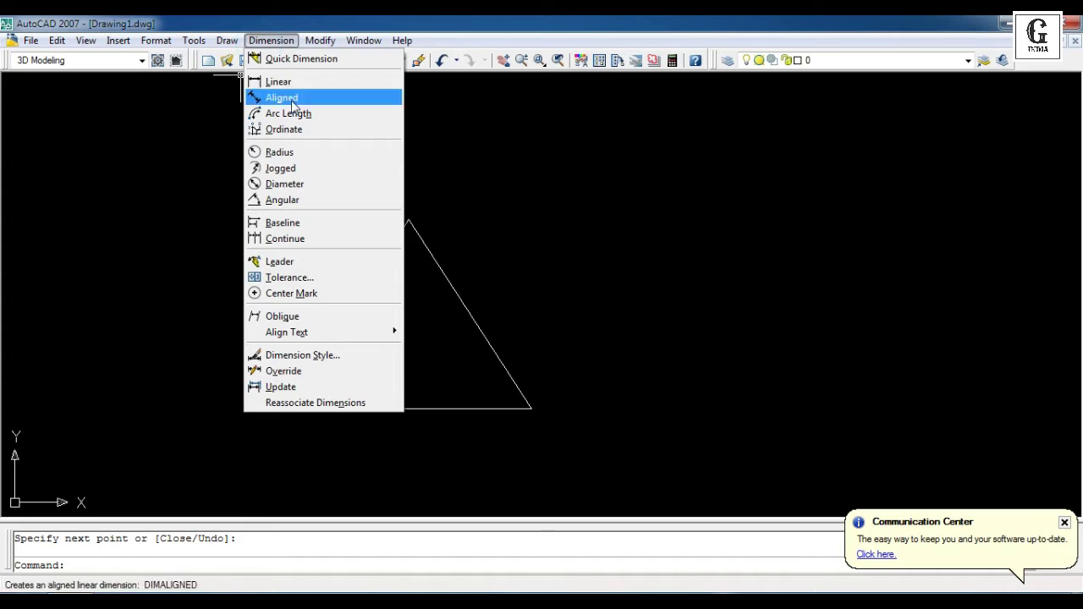
left_click(301, 201)
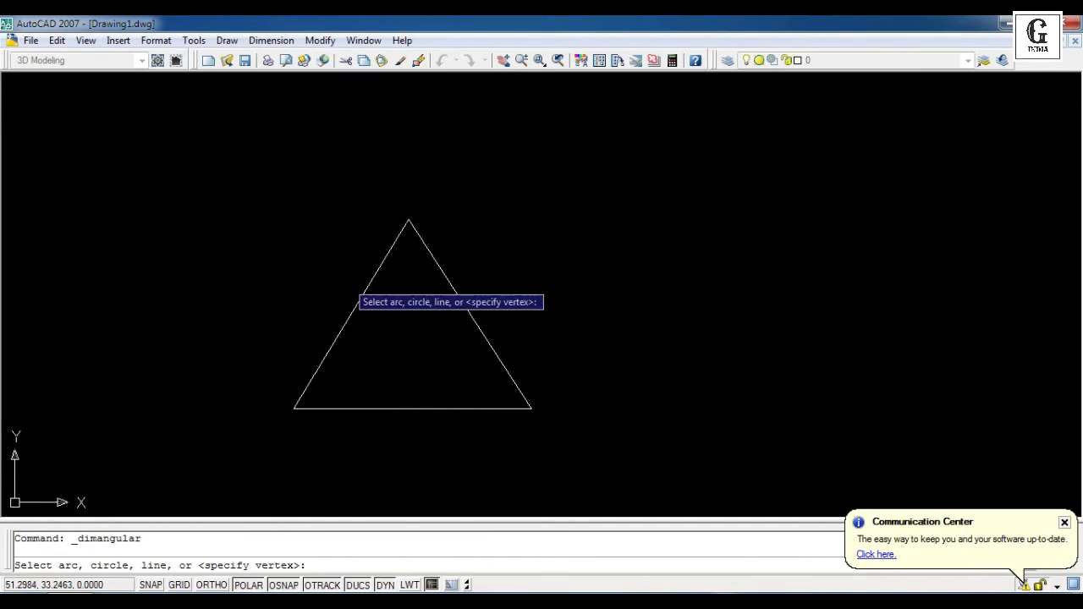
left_click(350, 316)
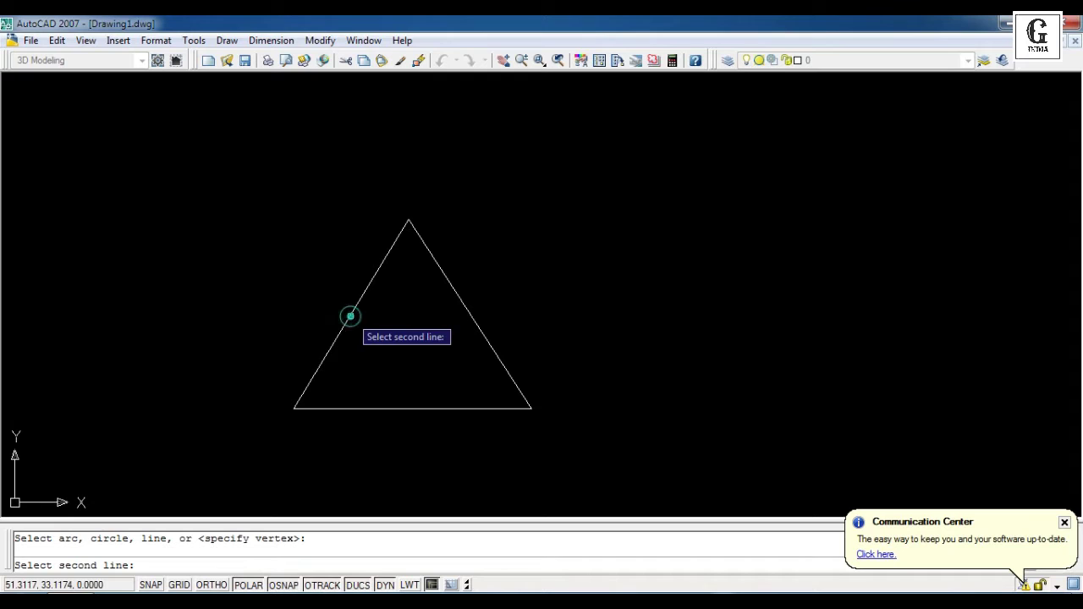
left_click(412, 407)
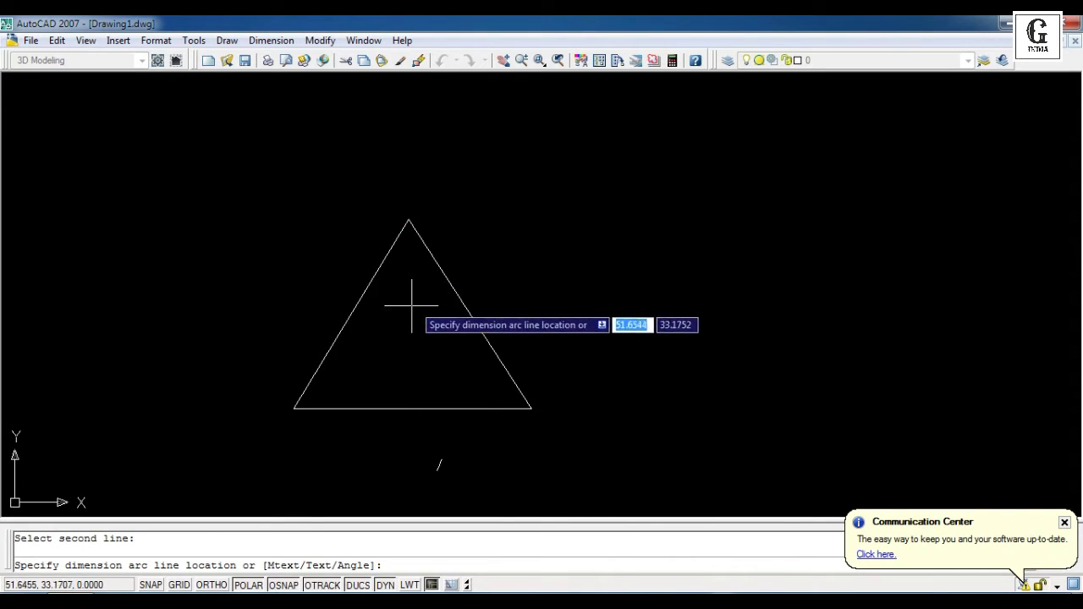
left_click(387, 324)
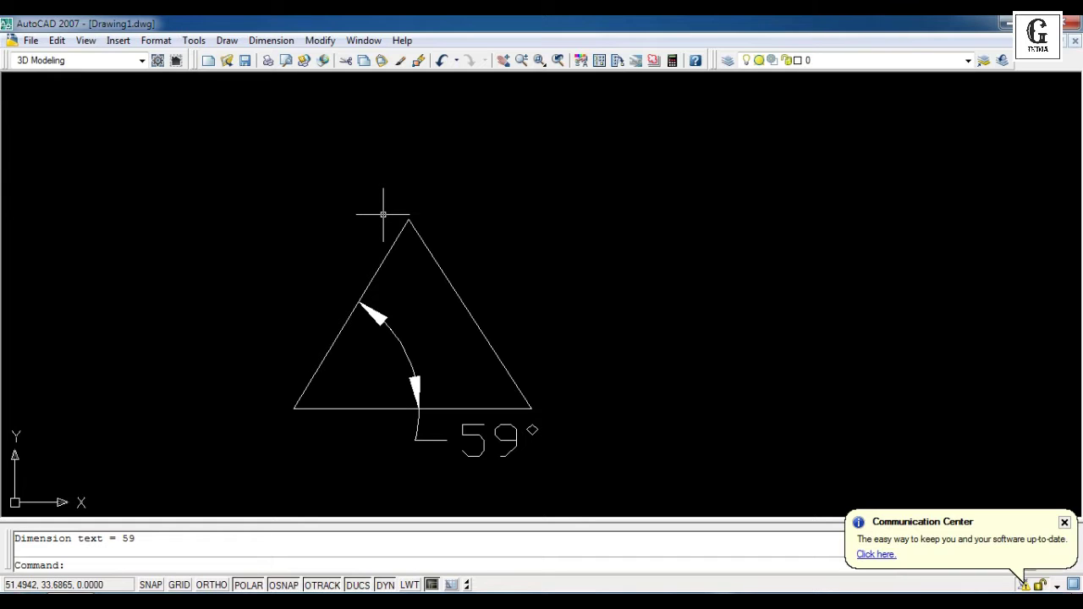
- Add three continued dimensions from the angular dimension, picking extension line origins inside the triangle progressively closer to its lower-right corner
left_click(268, 41)
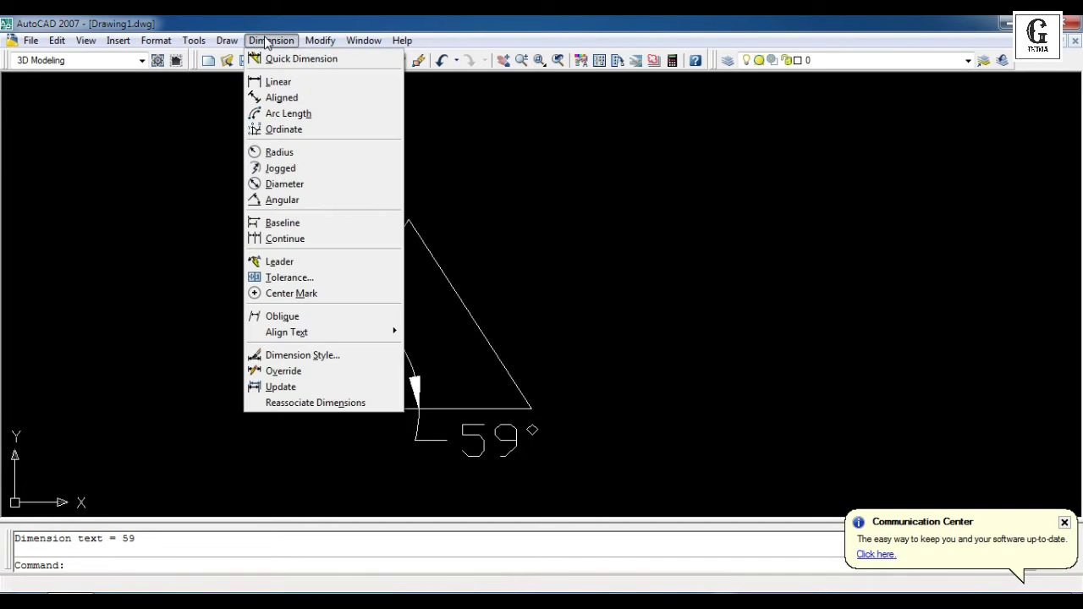
left_click(296, 238)
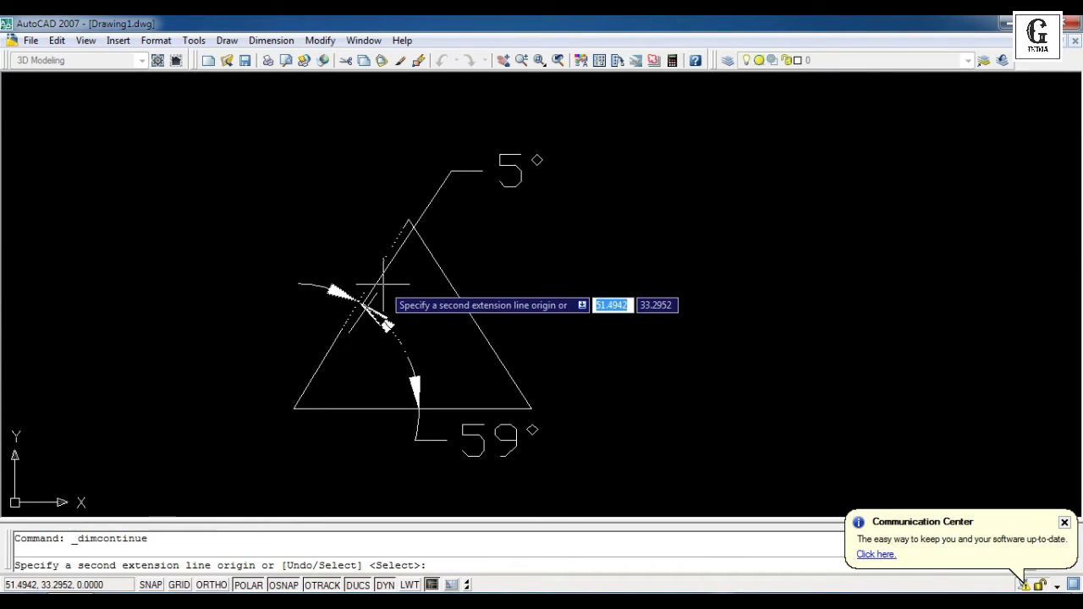
left_click(427, 326)
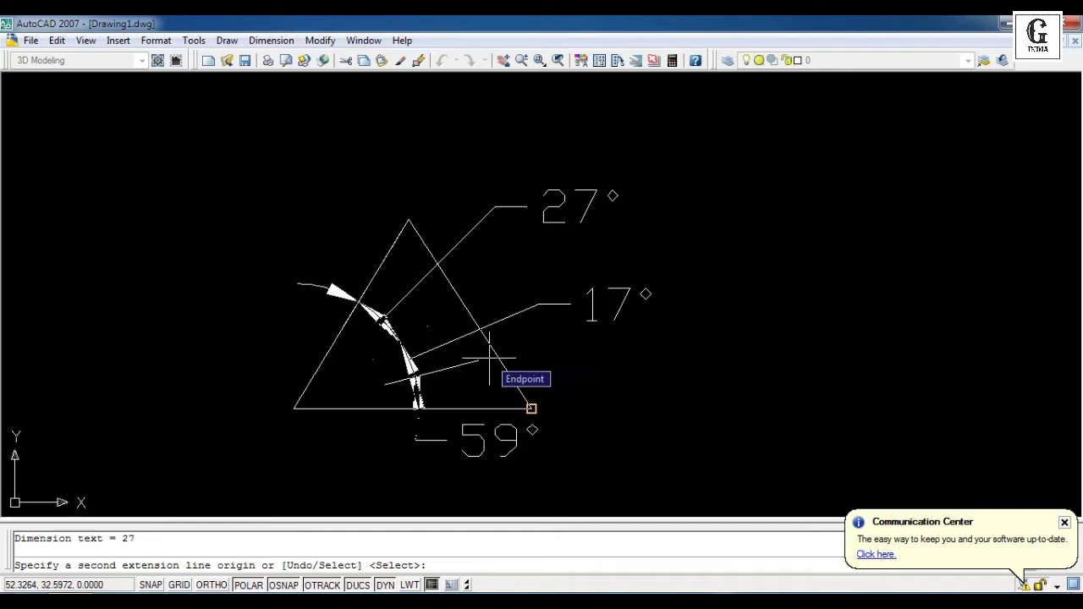
left_click(489, 360)
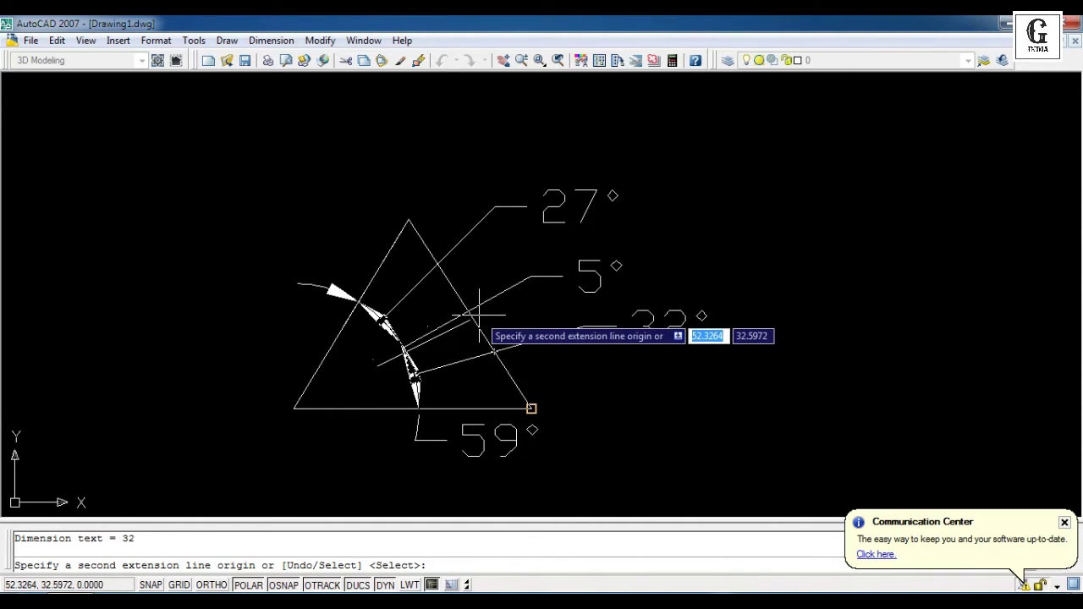
left_click(495, 385)
key("Return")
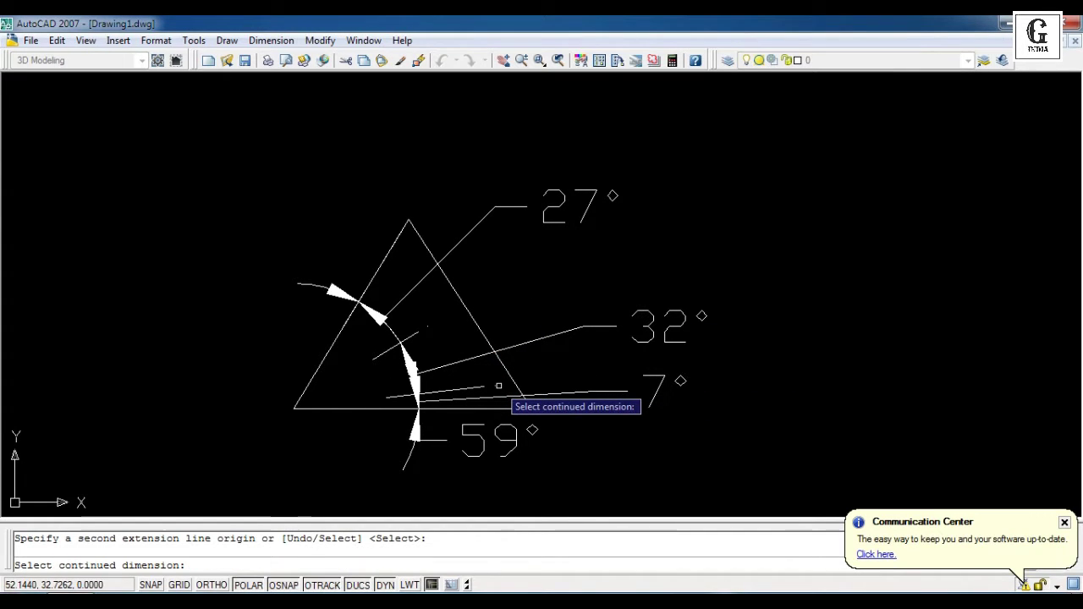
scroll(458, 329, "up", 3)
scroll(457, 329, "up", 1)
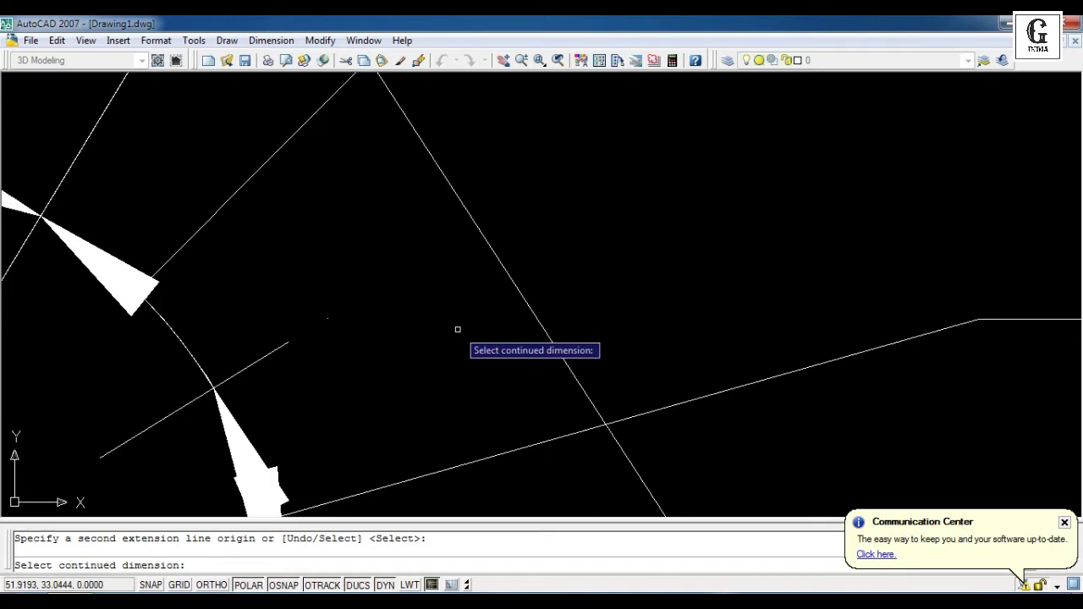
scroll(458, 329, "down", 3)
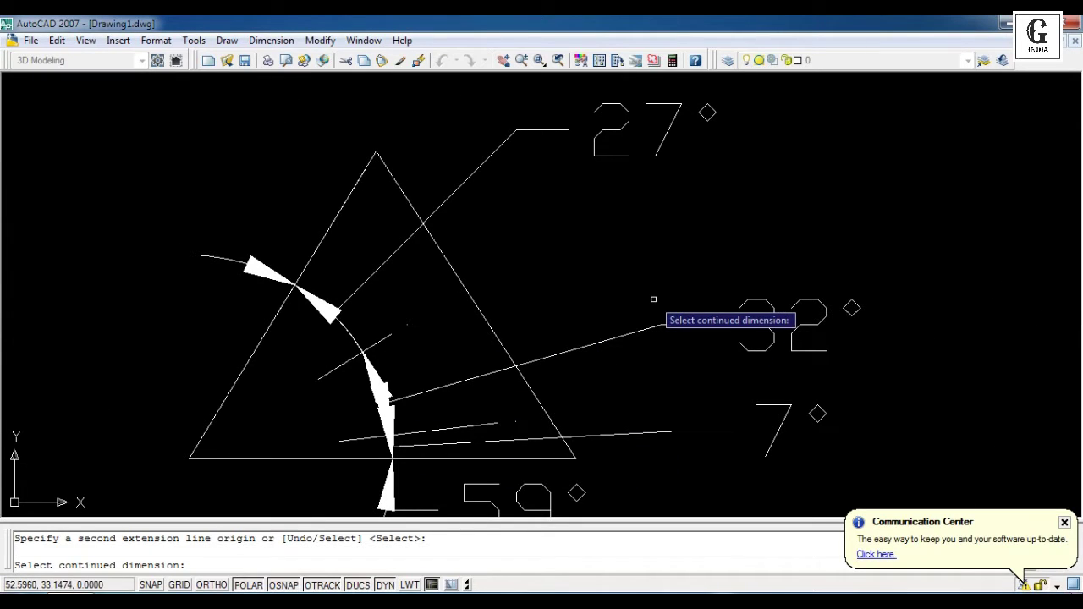
- Draw a line from the triangle's lower-left corner along the extension line between the 27° and 32° dimensions, ending beyond the right side
scroll(570, 340, "down", 2)
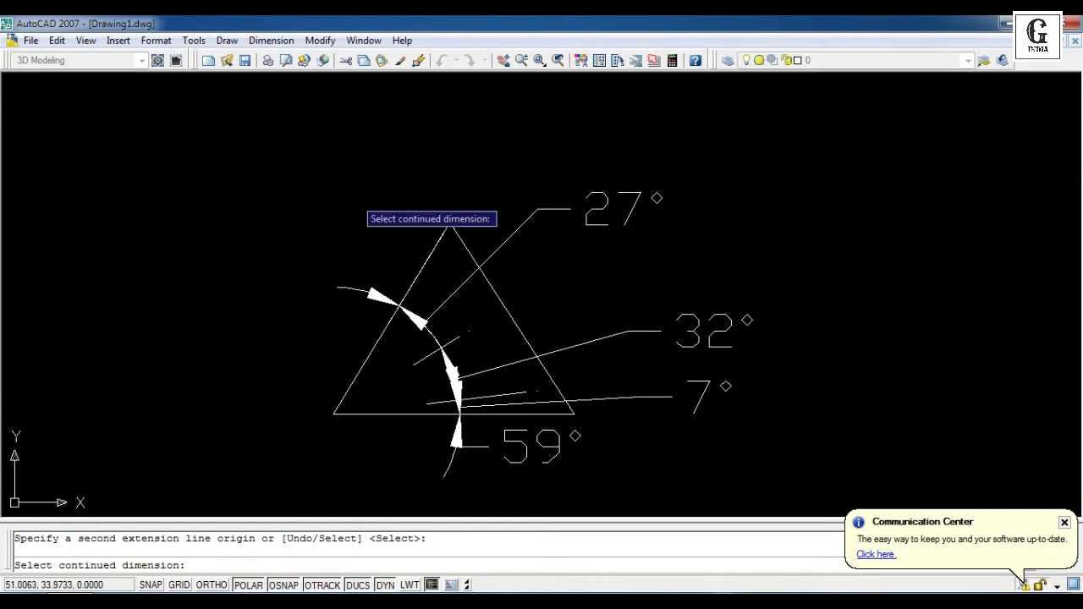
left_click(227, 40)
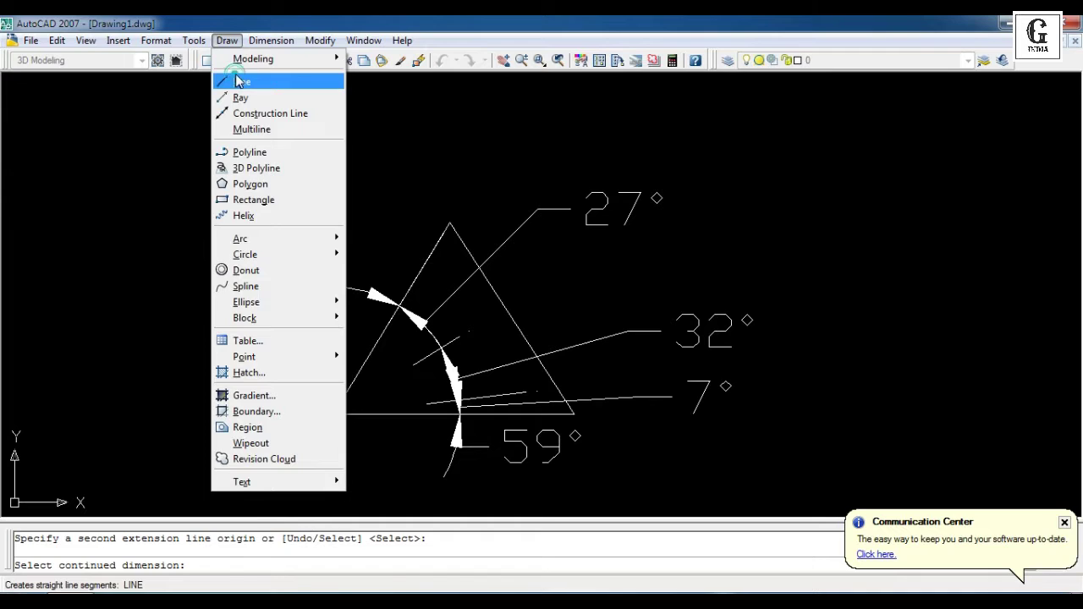
left_click(238, 80)
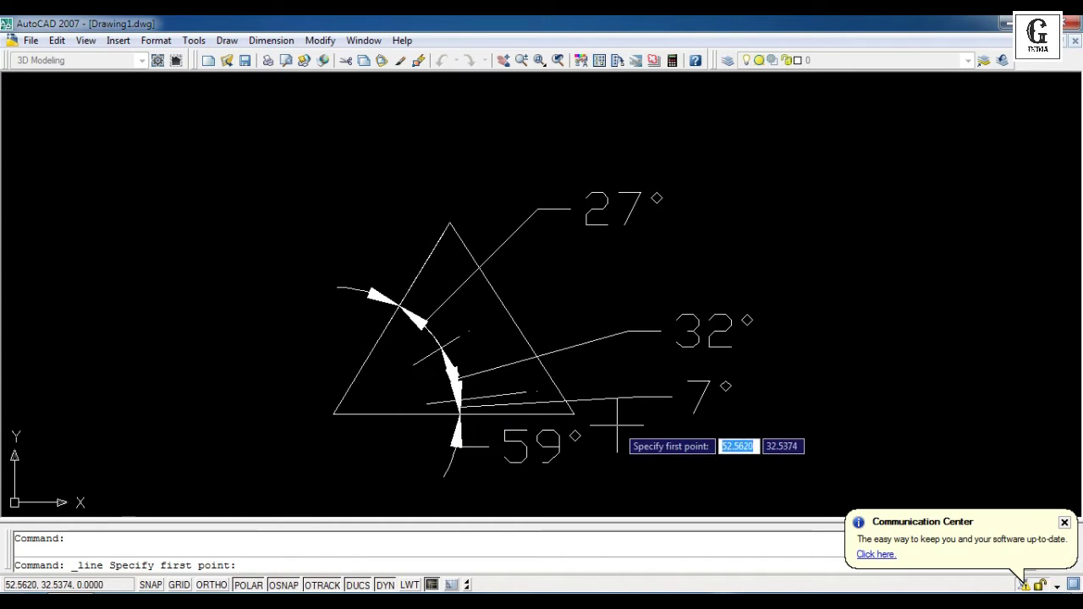
left_click(333, 413)
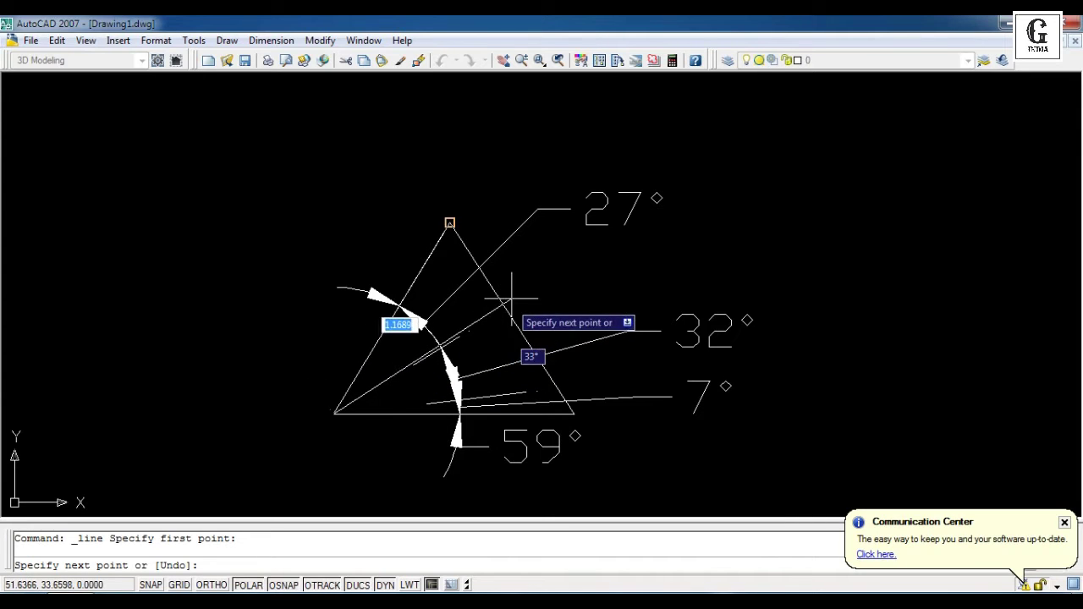
left_click(546, 285)
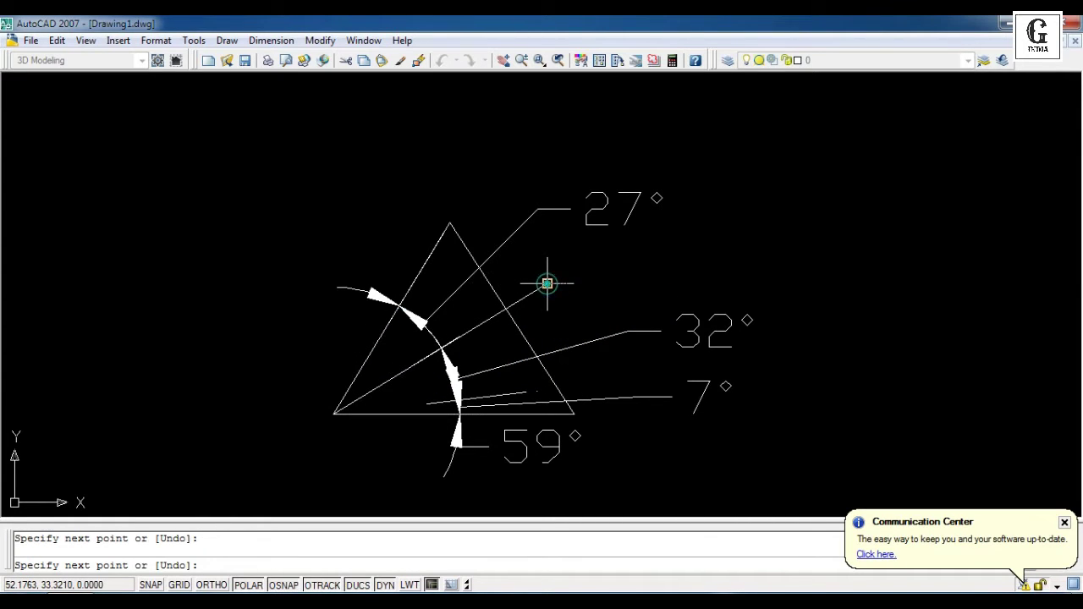
key("Return")
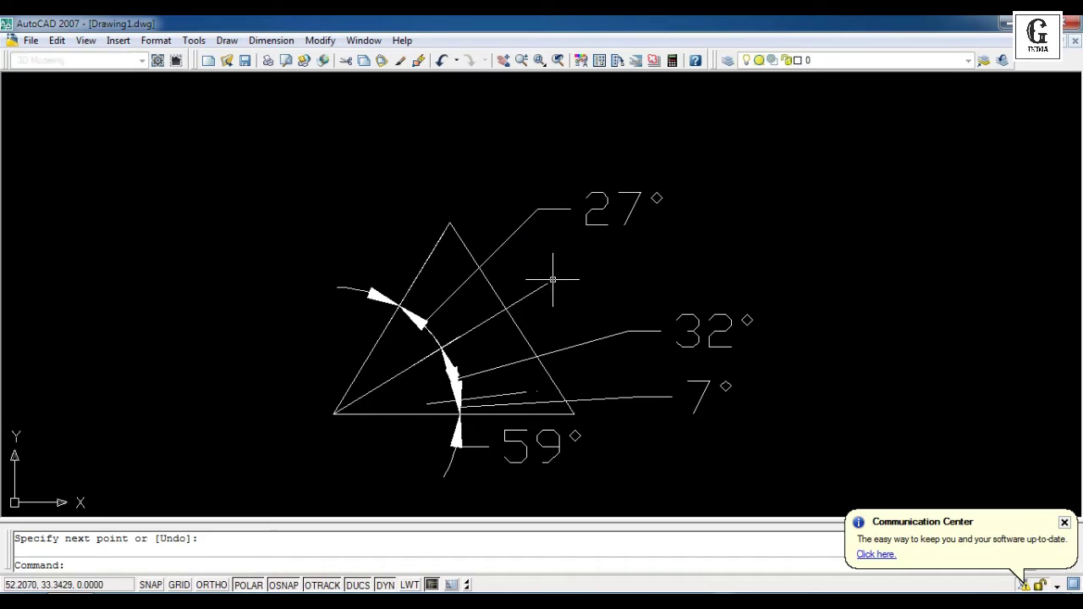
- Draw a second line over the triangle's base, from its lower-right corner to its lower-left corner
right_click(575, 413)
left_click(622, 145)
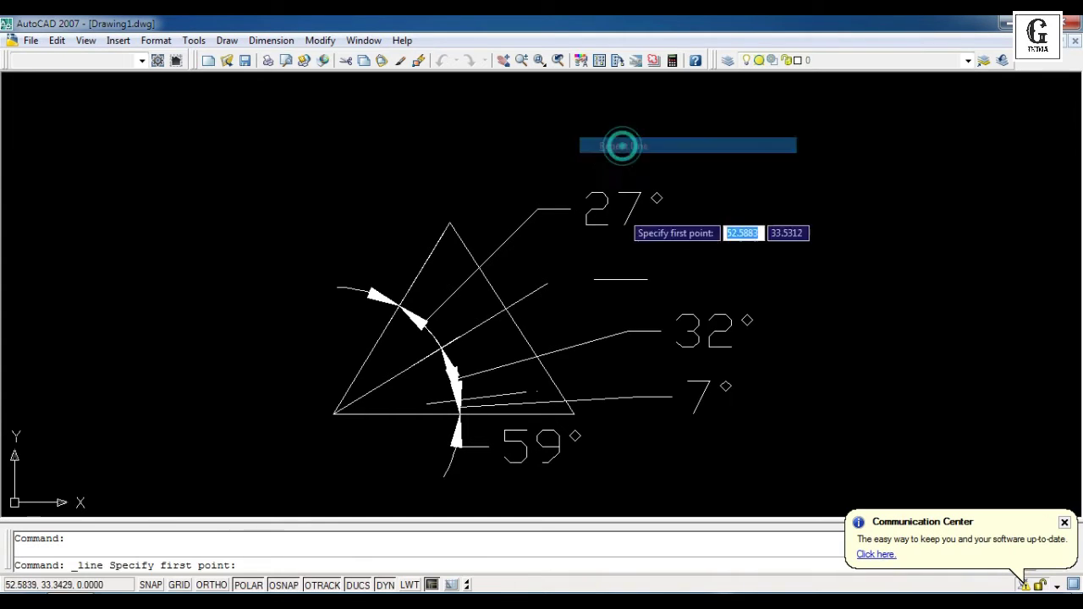
left_click(575, 414)
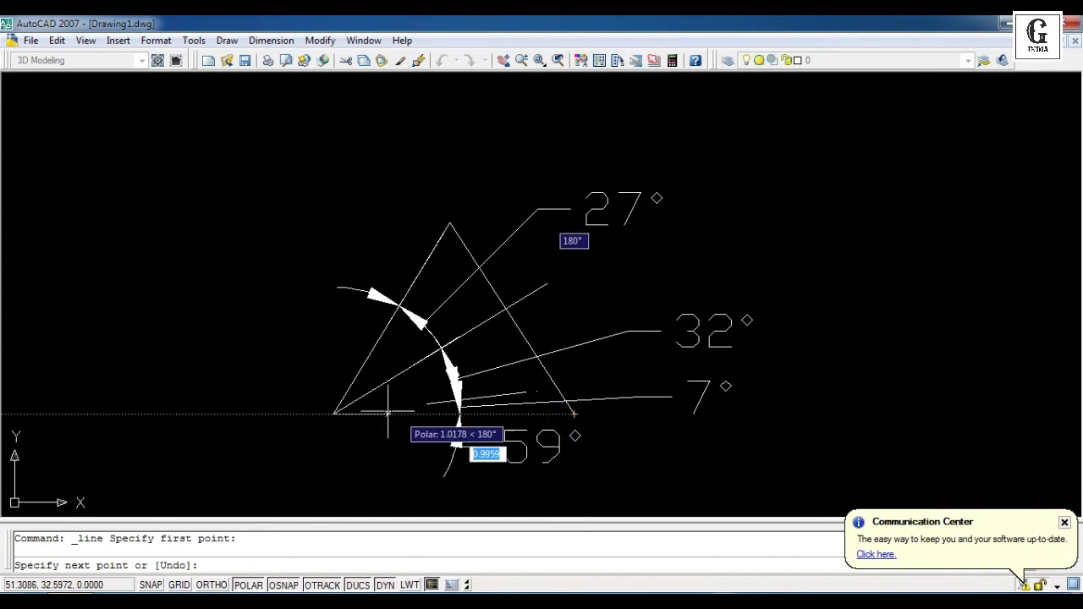
left_click(335, 414)
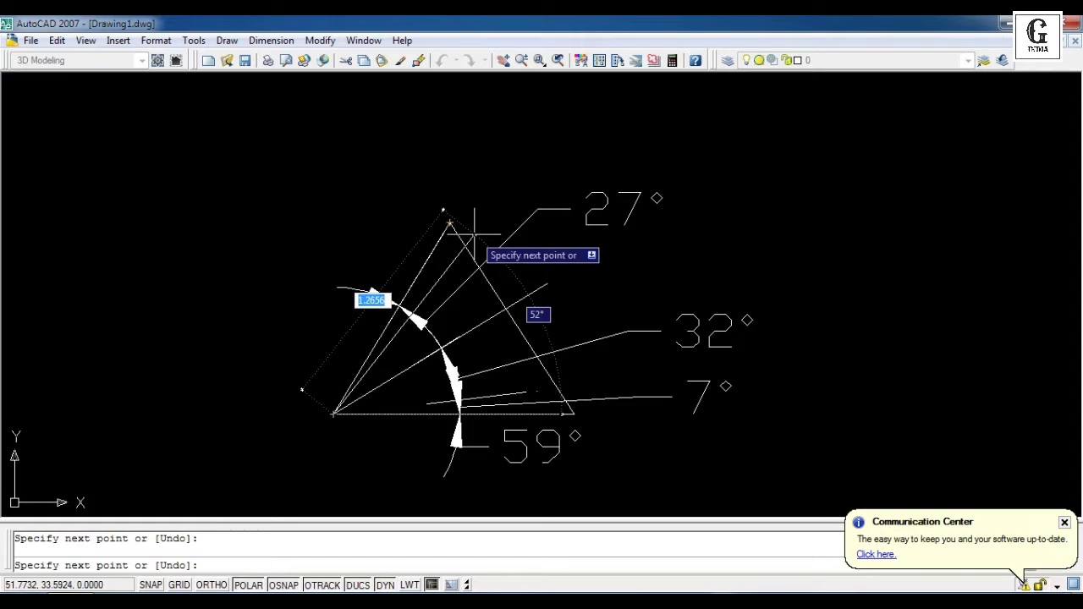
key("Escape")
- Erase the triangle together with its angular and continued dimensions and the extra lines
key("ctrl+a")
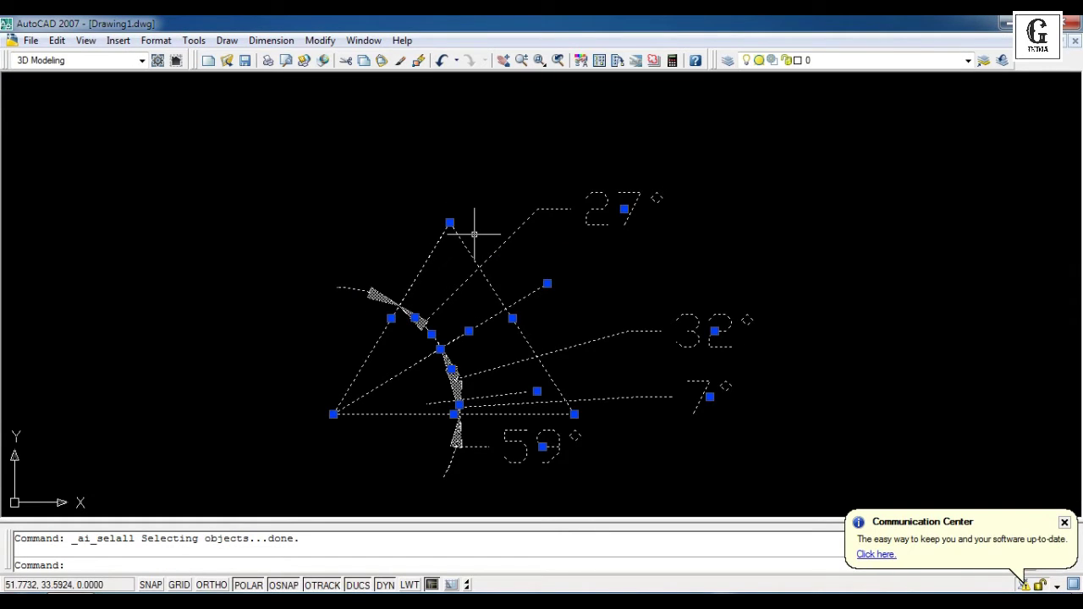
key("Delete")
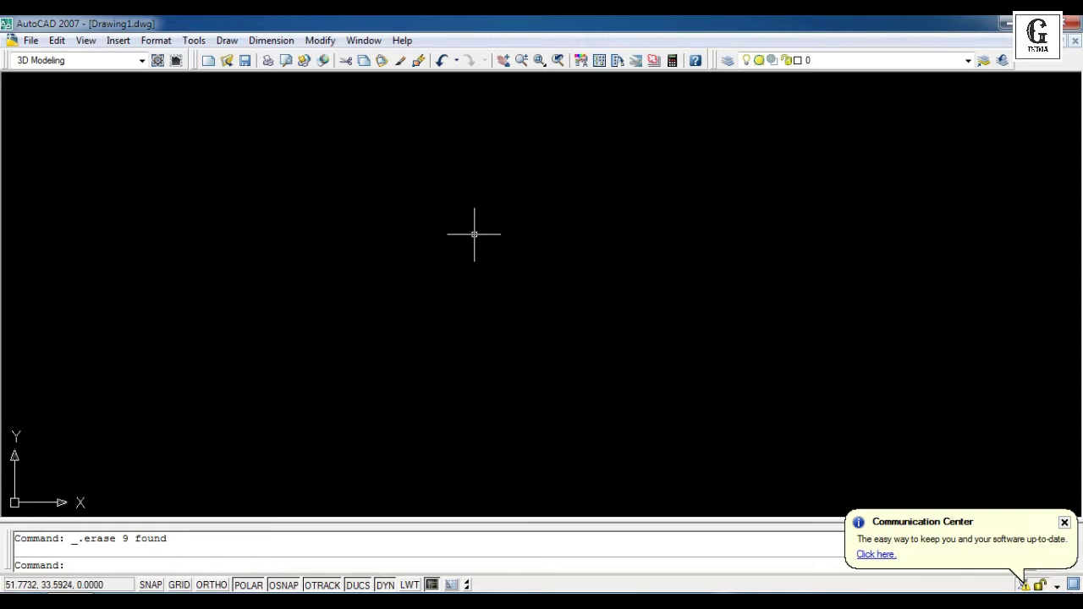
- Create a geometric tolerance with the position symbol and a Tolerance 1 value of 5, and place the frame in the empty drawing
left_click(271, 40)
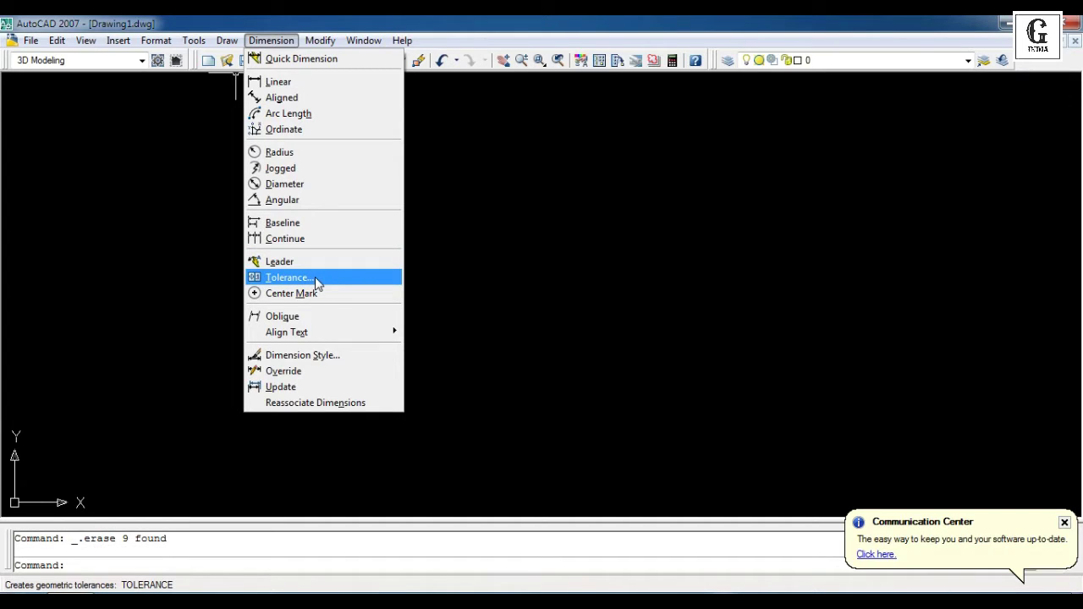
left_click(315, 276)
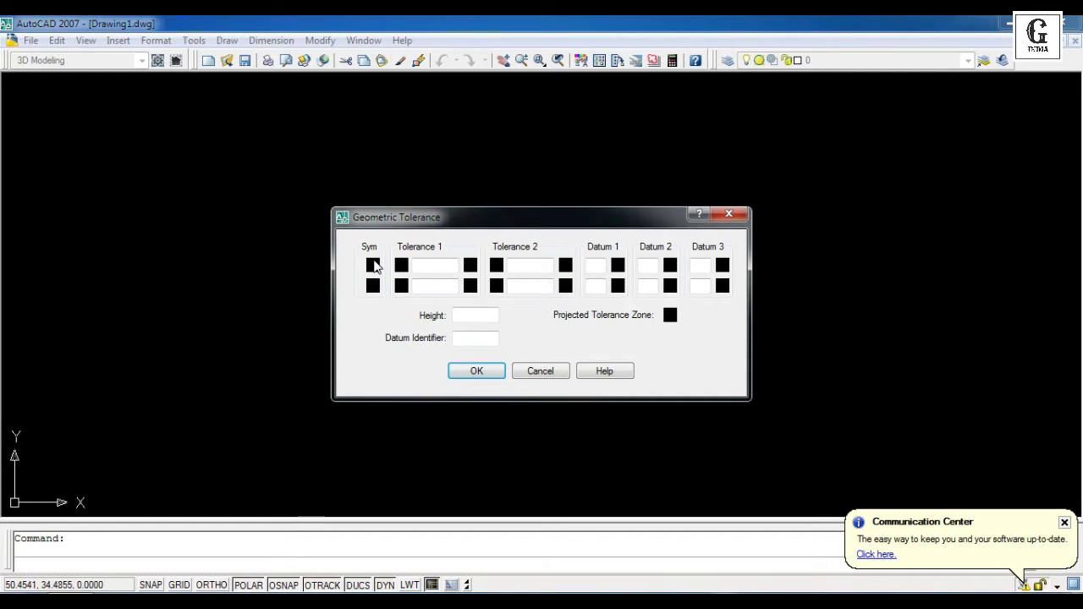
left_click(373, 266)
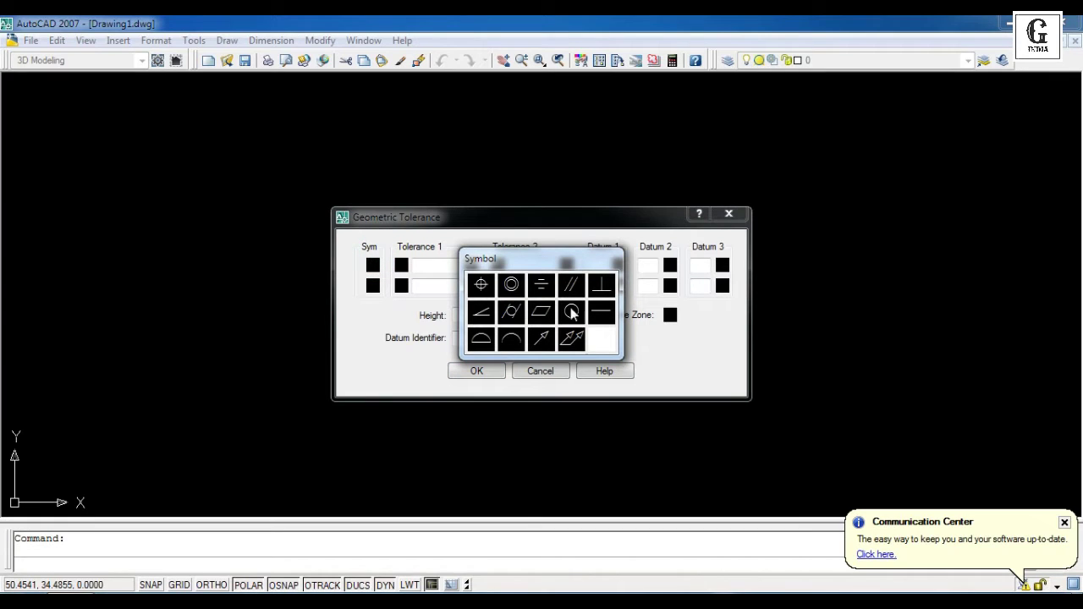
left_click(481, 284)
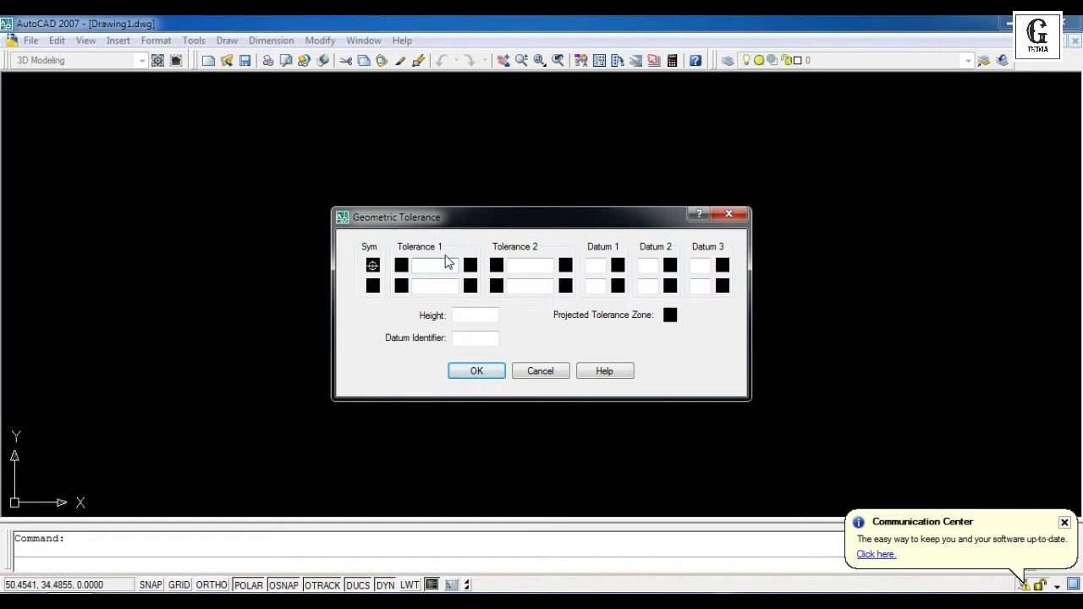
left_click(455, 268)
left_click(474, 372)
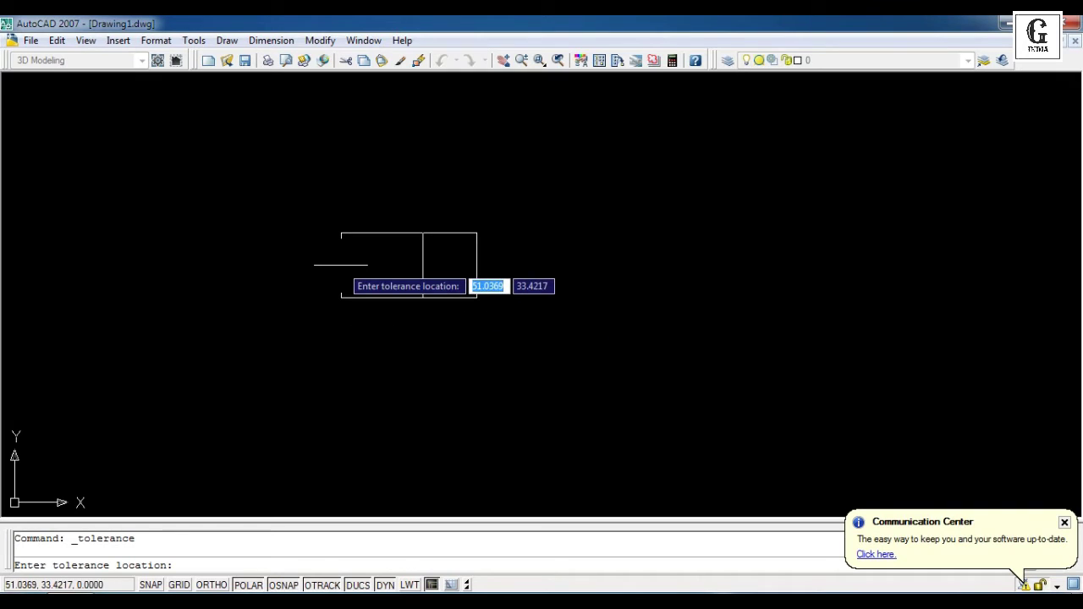
left_click(340, 265)
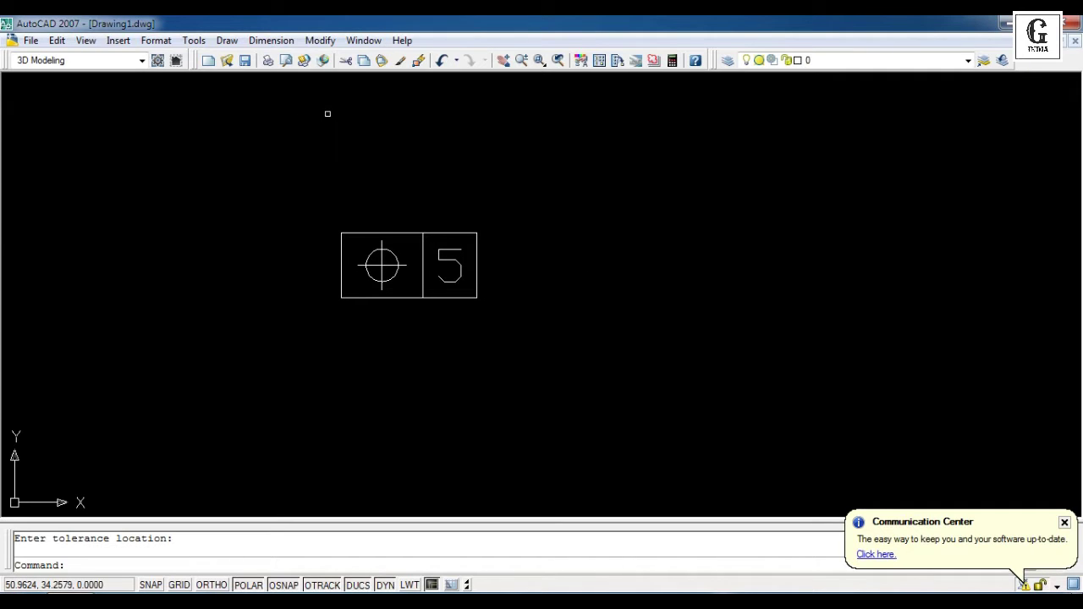
- Erase the tolerance frame and place a new one with the position symbol and a Tolerance 1 value of 10
key("ctrl+a")
key("Delete")
left_click(271, 40)
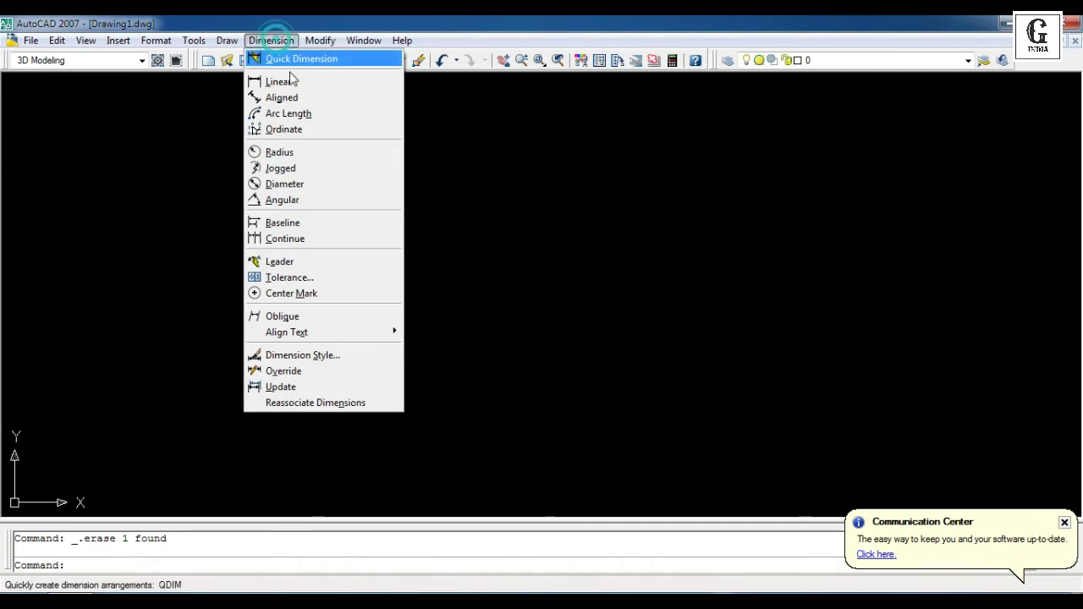
left_click(312, 278)
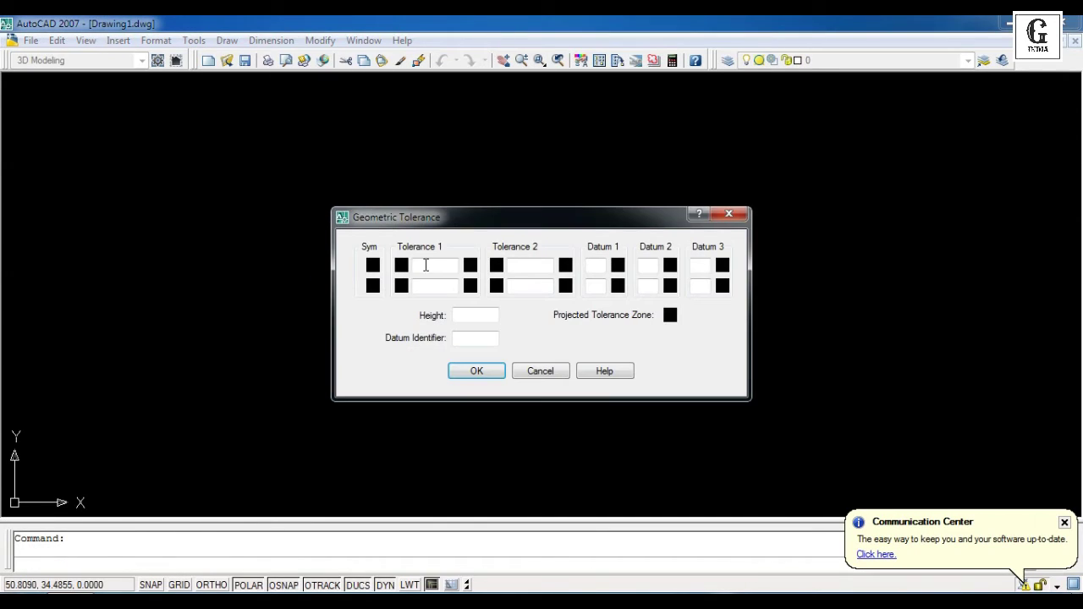
left_click(372, 264)
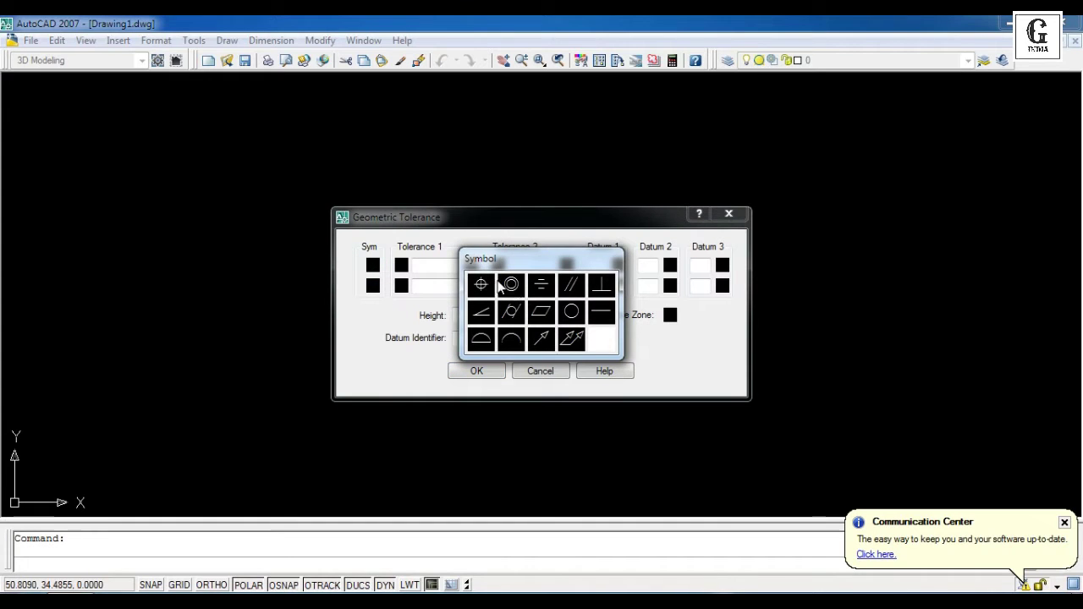
left_click(481, 284)
left_click(437, 264)
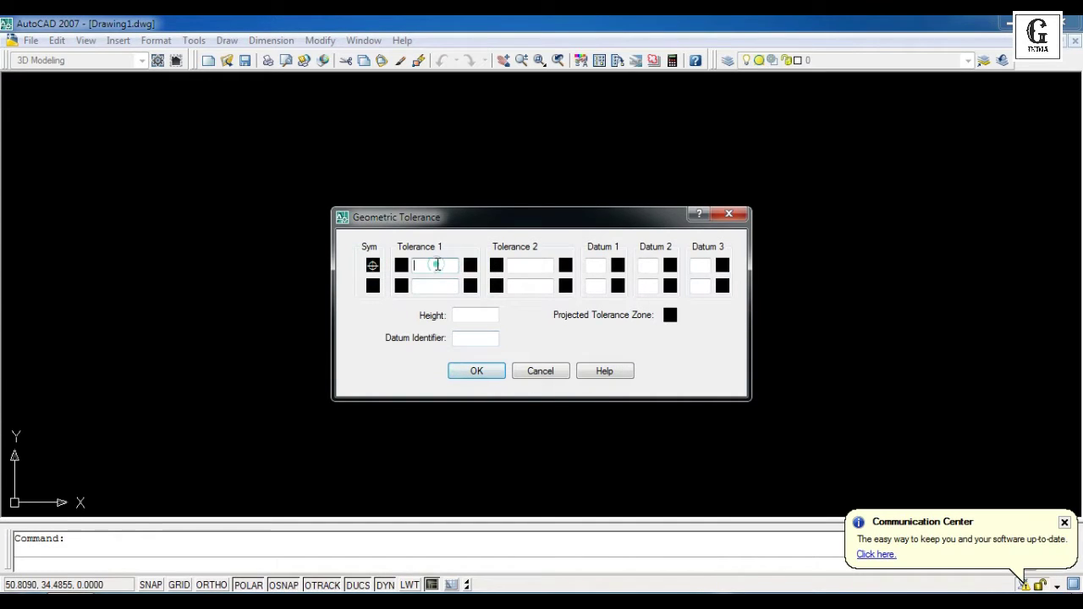
type("10")
left_click(474, 370)
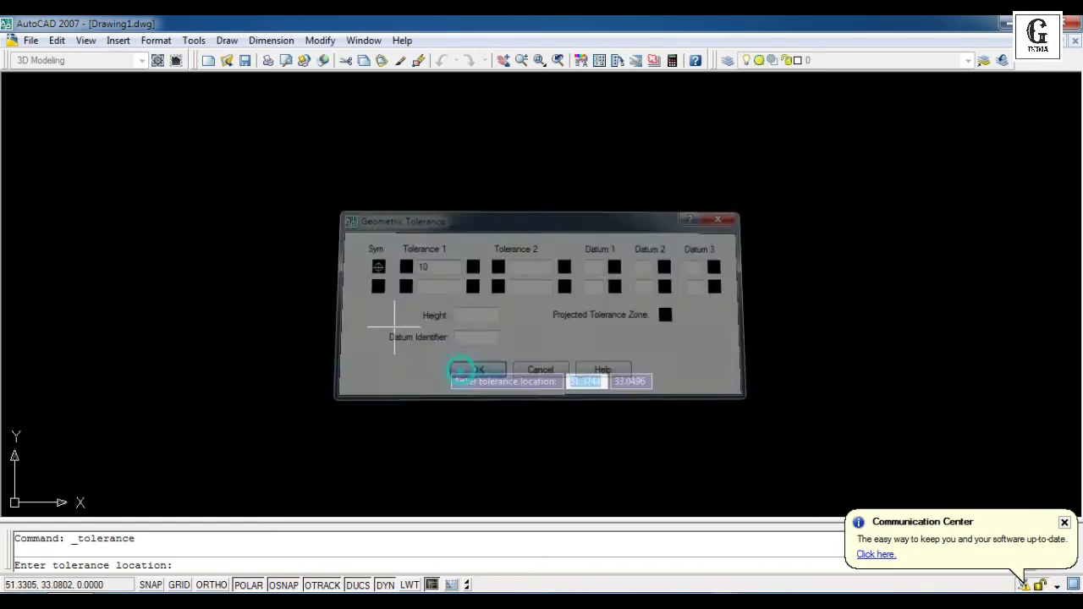
left_click(347, 254)
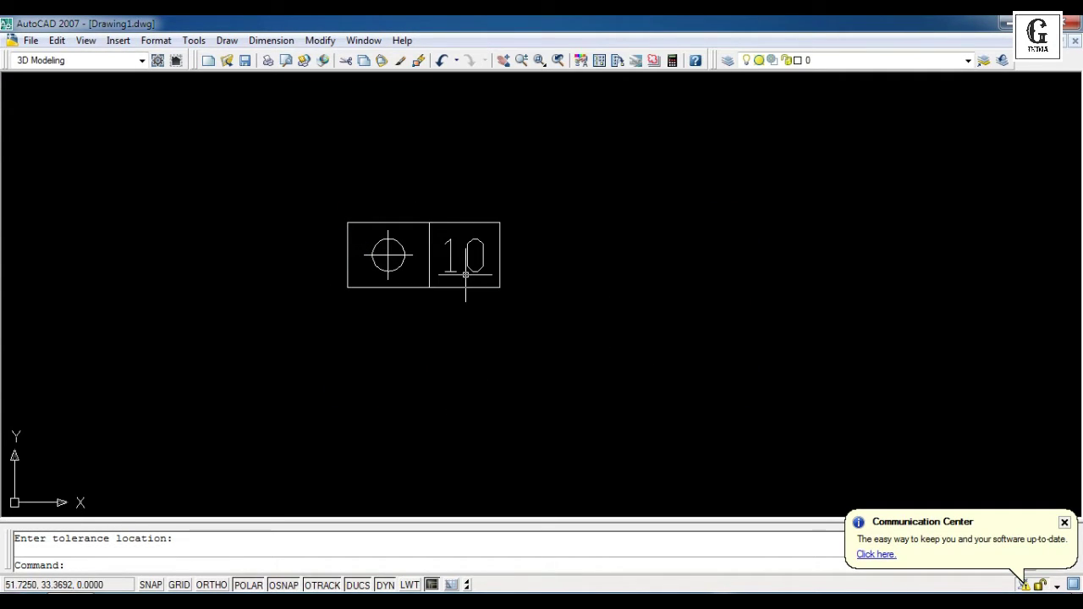
- Erase the position tolerance frame with the value 10
key("ctrl+a")
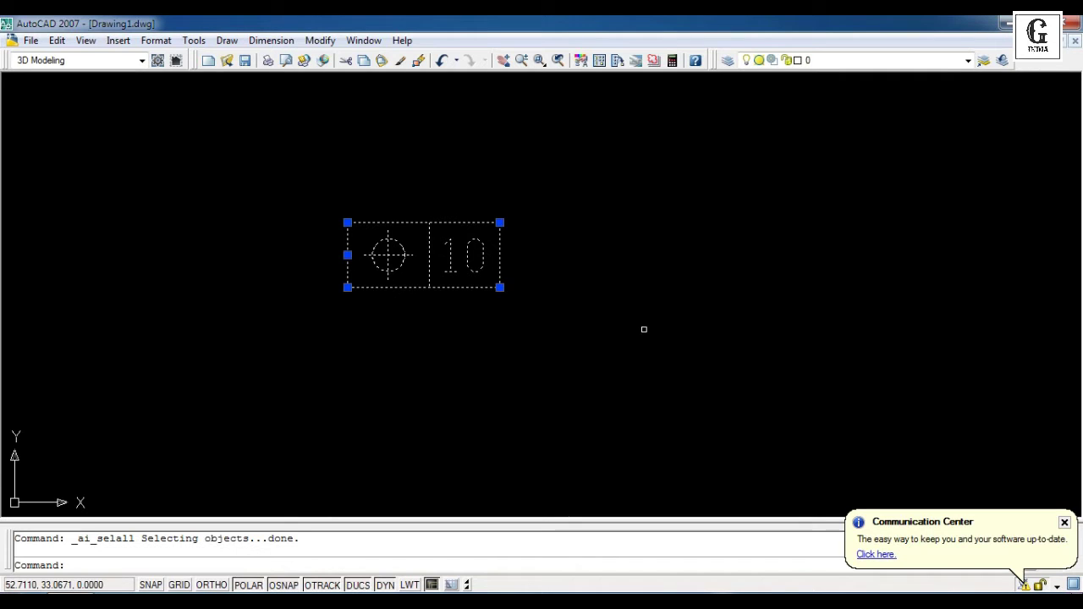
key("Delete")
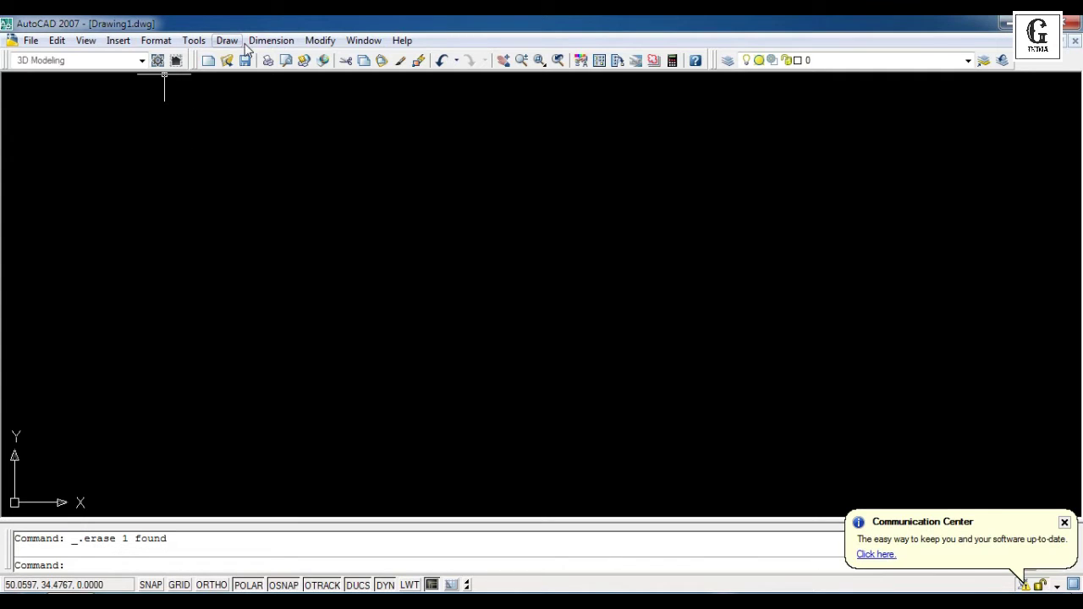
- Examine the symbol, diameter and material condition options of the Geometric Tolerance dialog, then close it without placing a frame
left_click(270, 40)
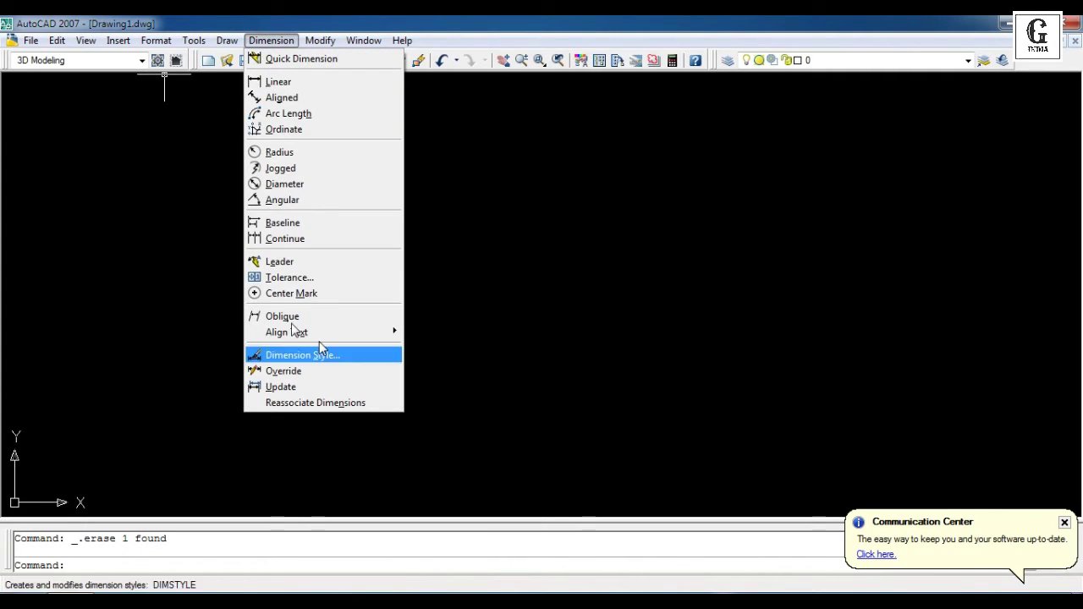
left_click(289, 277)
left_click(373, 266)
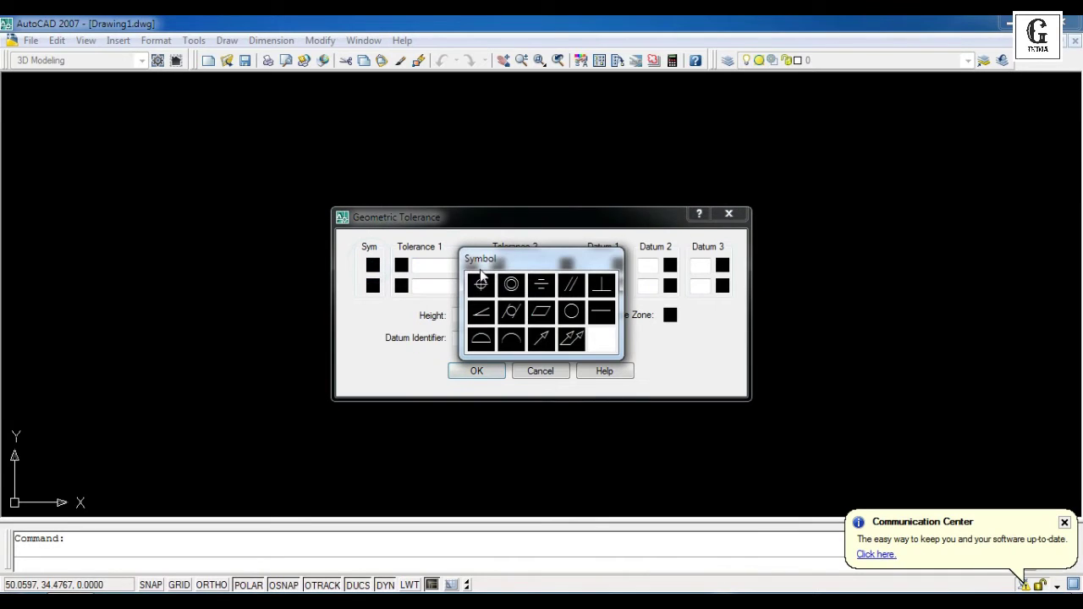
left_click(596, 349)
left_click(420, 268)
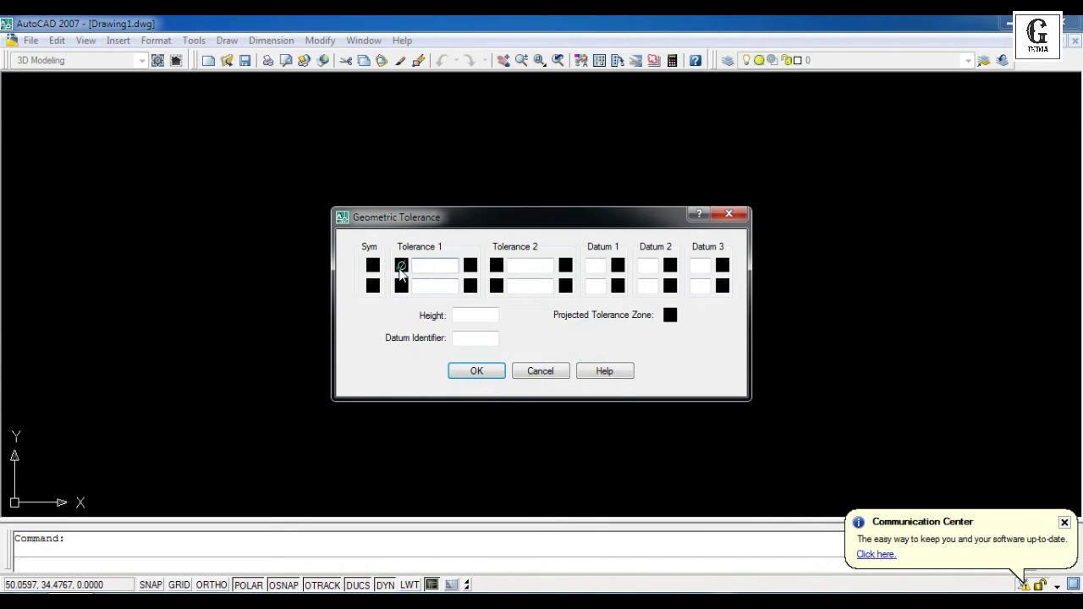
left_click(401, 266)
left_click(373, 287)
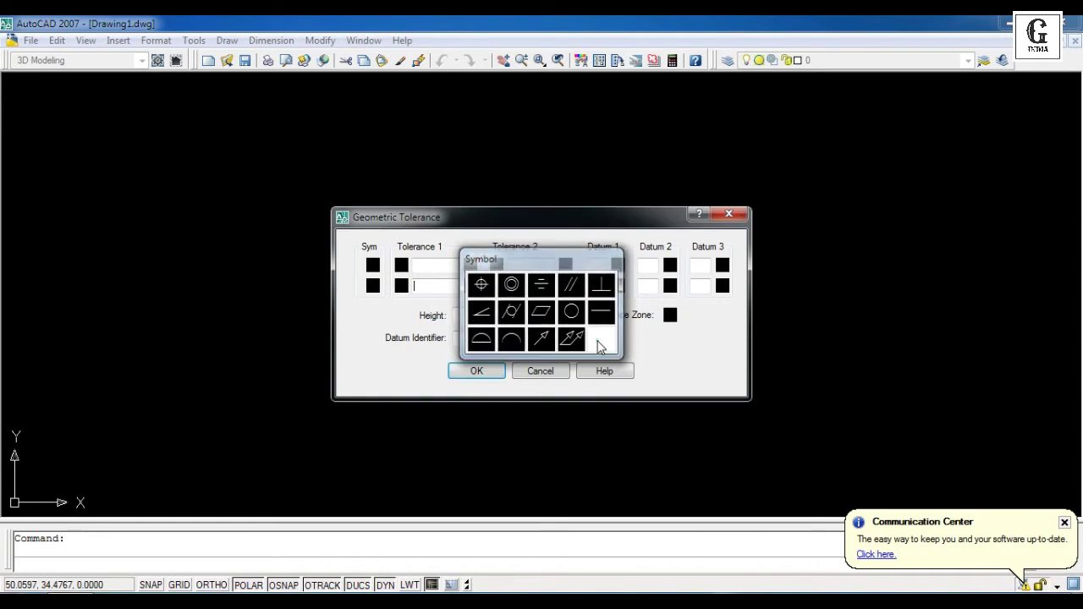
left_click(597, 347)
left_click(471, 265)
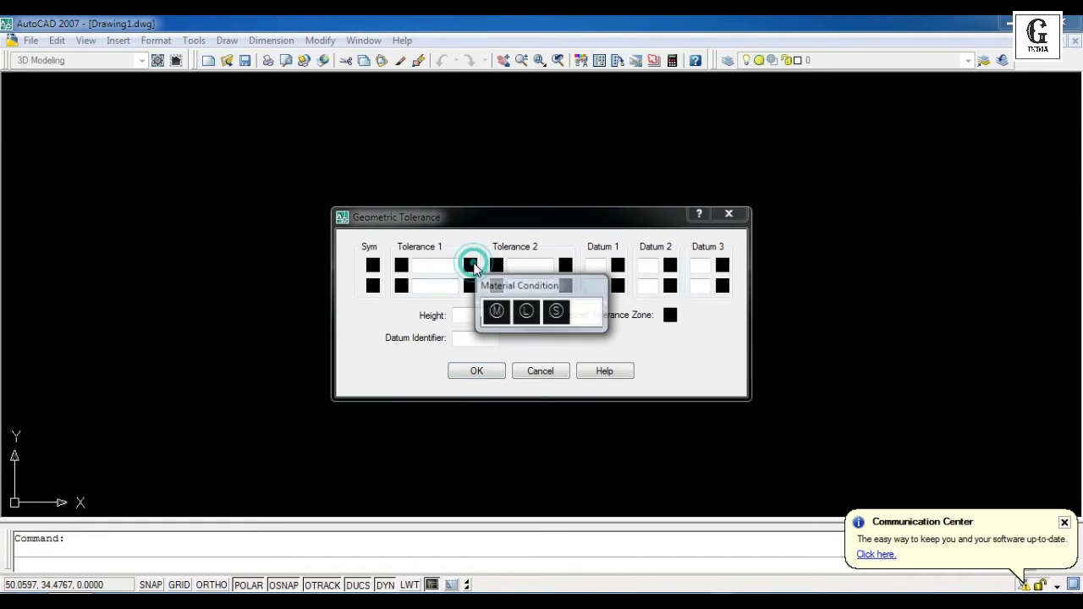
left_click(592, 328)
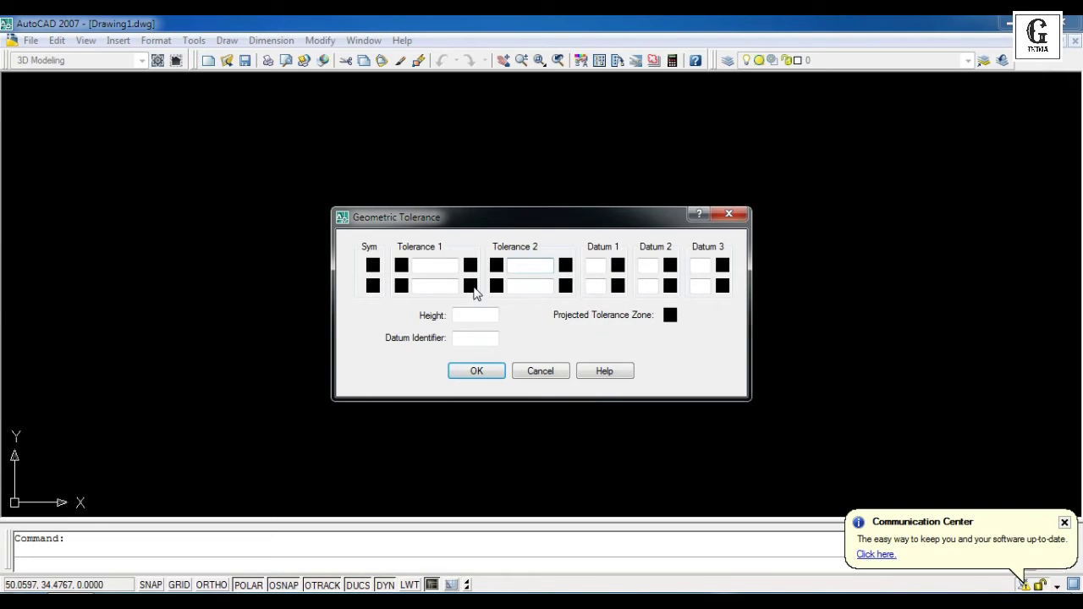
left_click(472, 287)
left_click(588, 320)
left_click(727, 216)
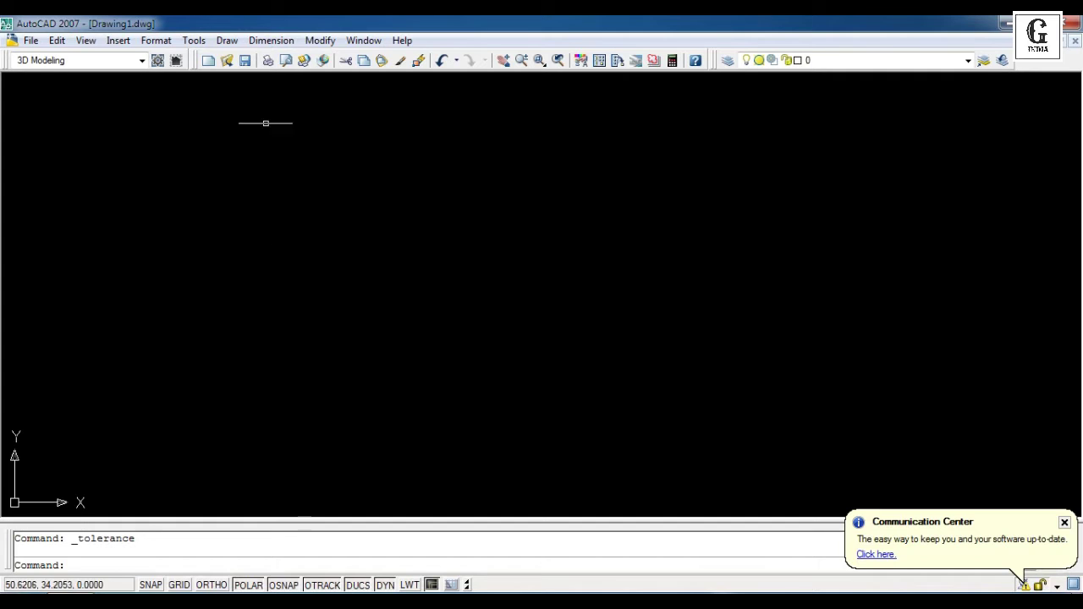
left_click(270, 40)
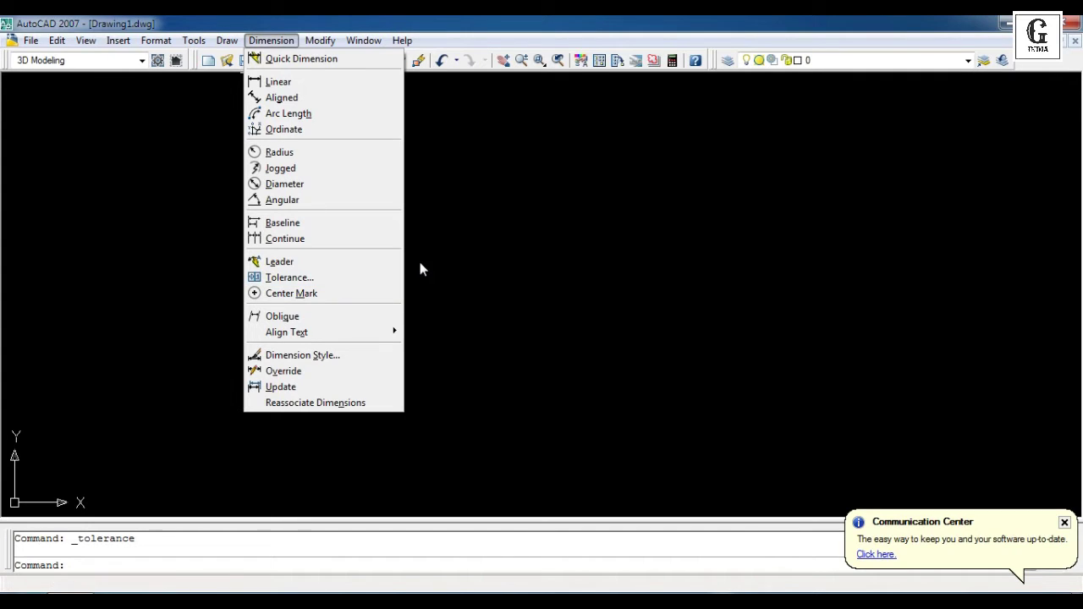
left_click(461, 241)
left_click(461, 244)
left_click(201, 89)
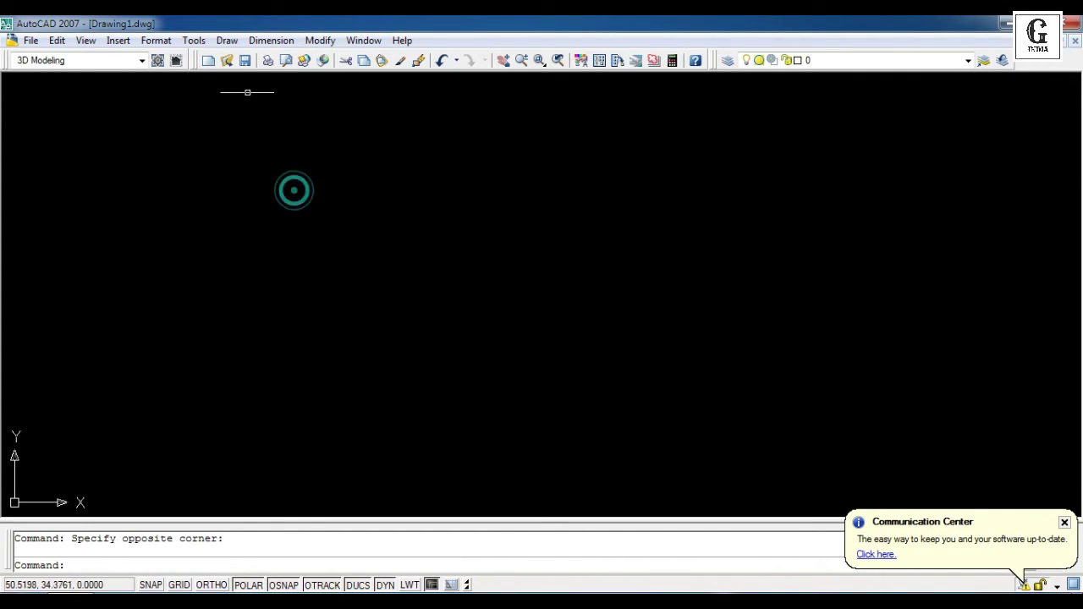
- Draw a circle in the empty drawing from its center and diameter, picking both points freehand
left_click(236, 44)
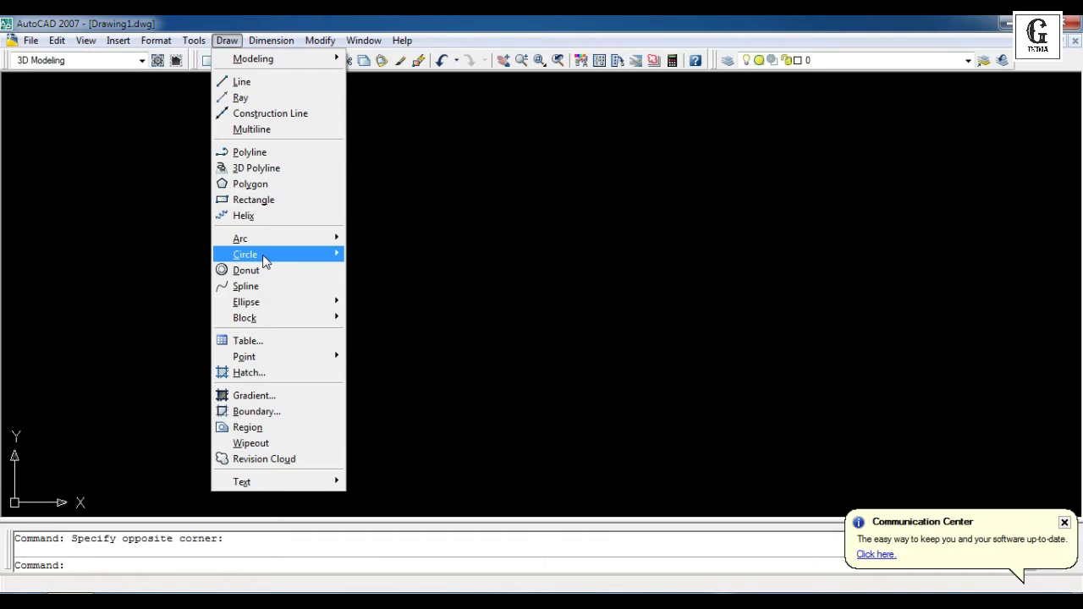
mouse_move(265, 258)
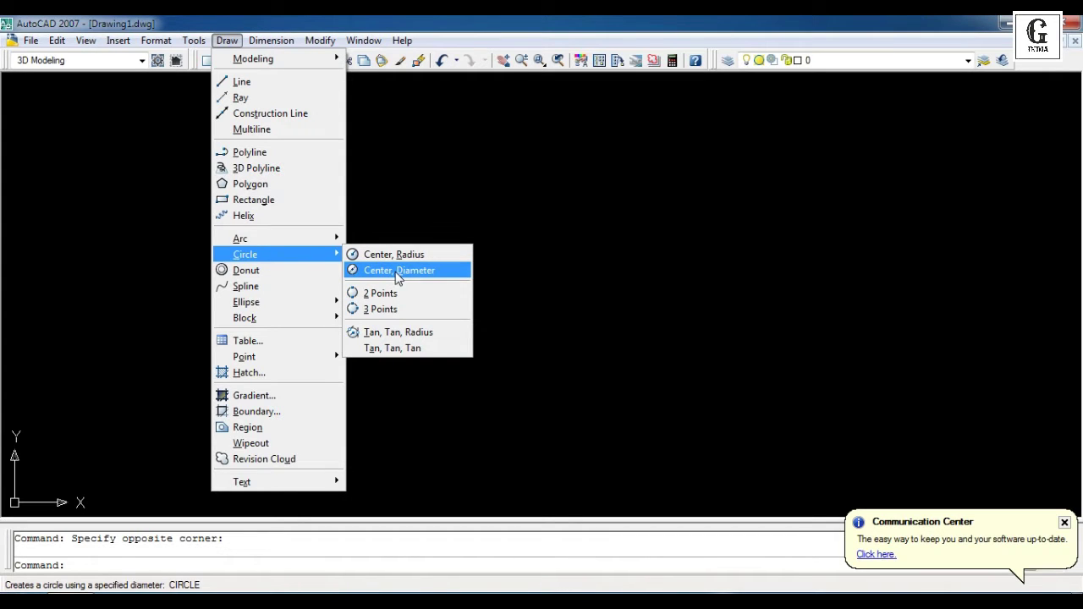
left_click(422, 272)
left_click(341, 243)
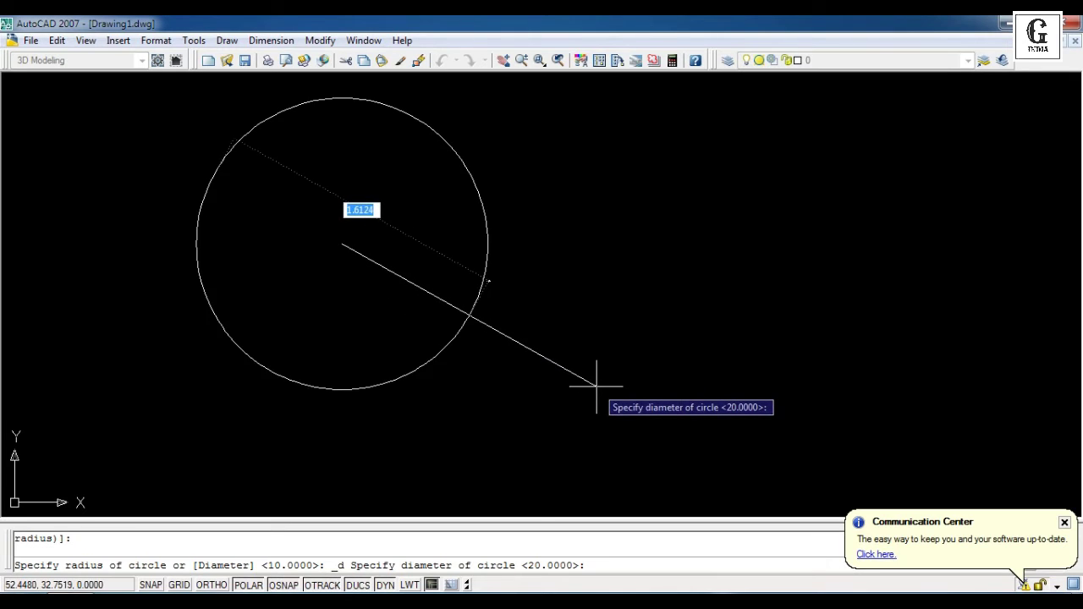
left_click(622, 400)
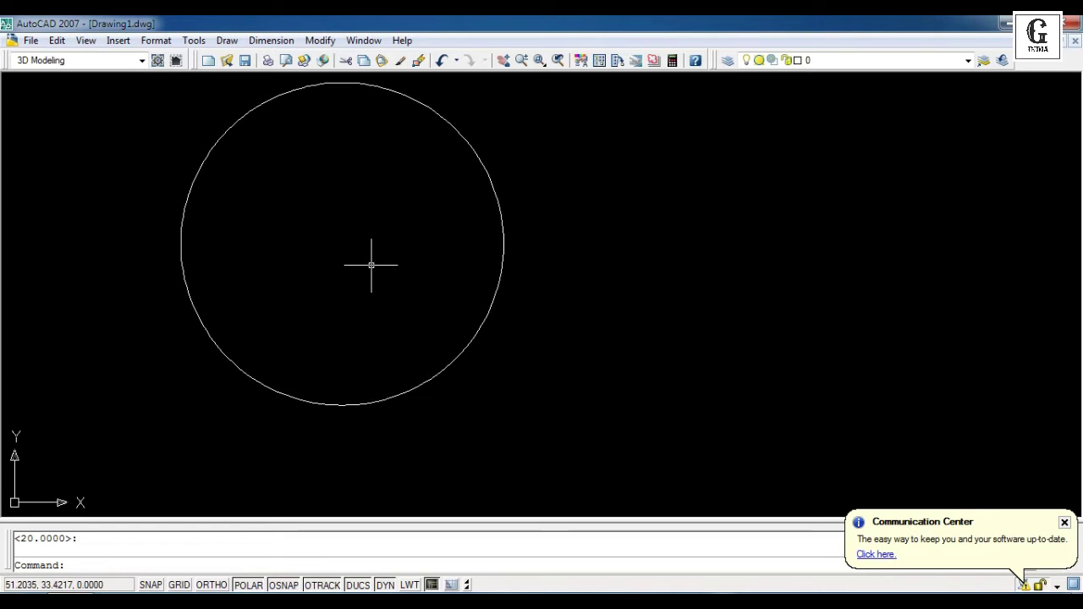
- Add a center mark to the circle
left_click(271, 40)
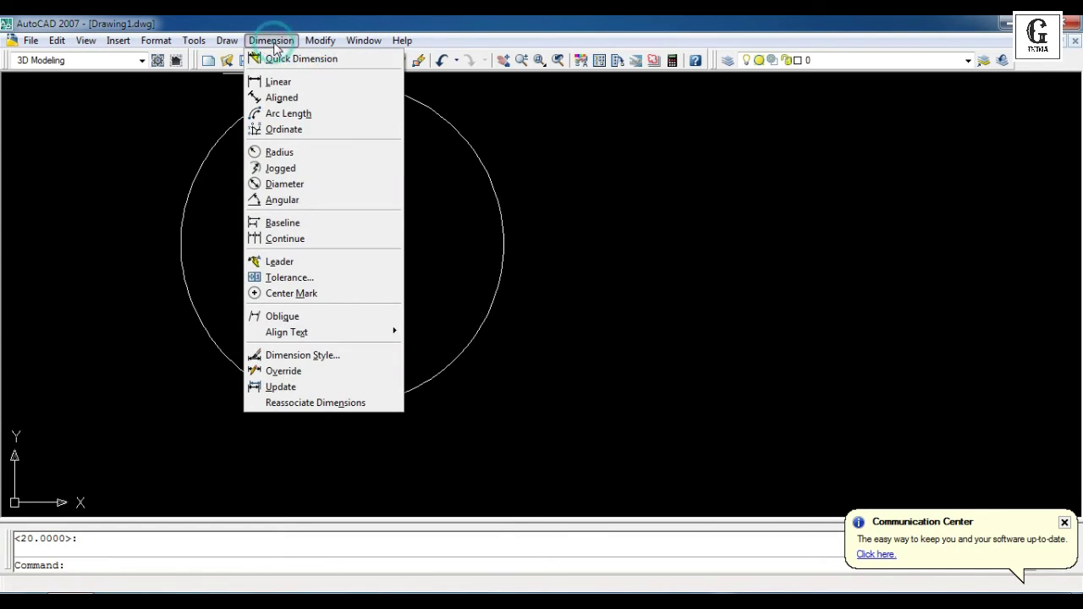
left_click(320, 294)
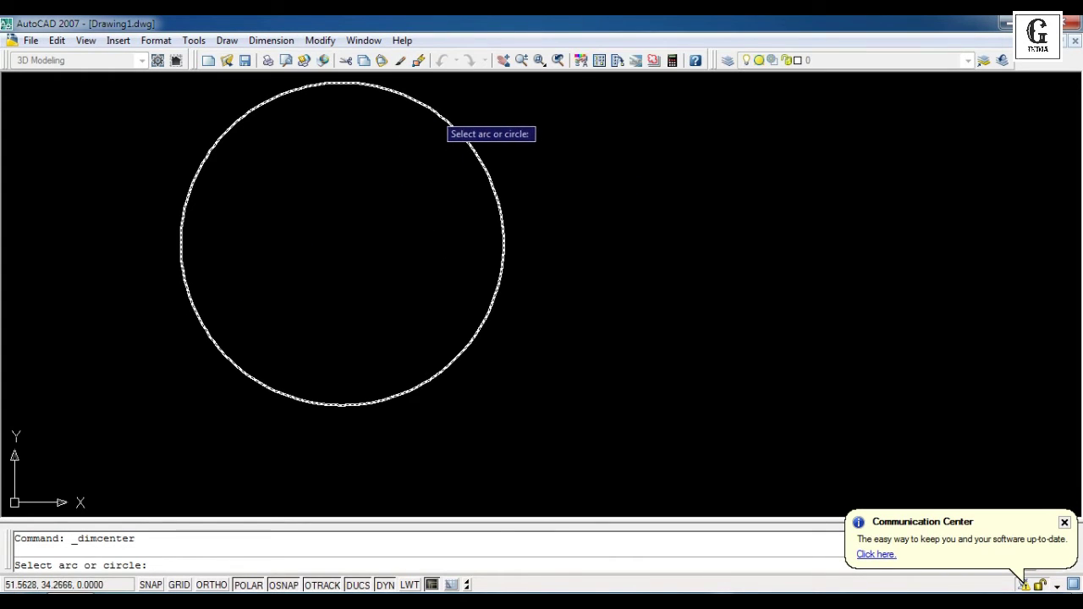
left_click(438, 113)
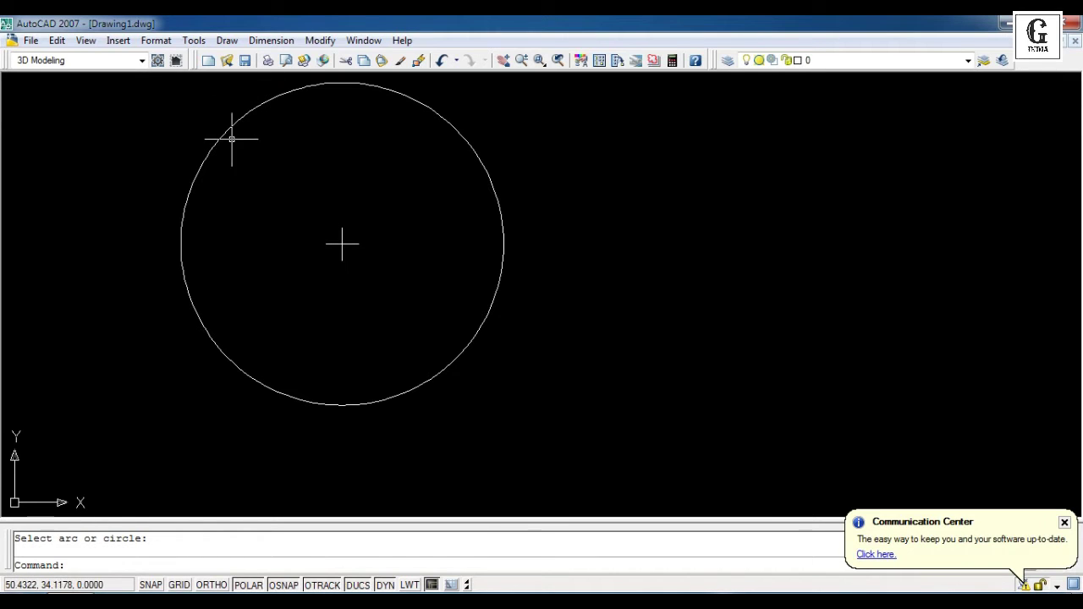
- Draw a closed hourglass shape with the Line command, using horizontal upper and lower edges joined by two crossing diagonals
left_click(271, 39)
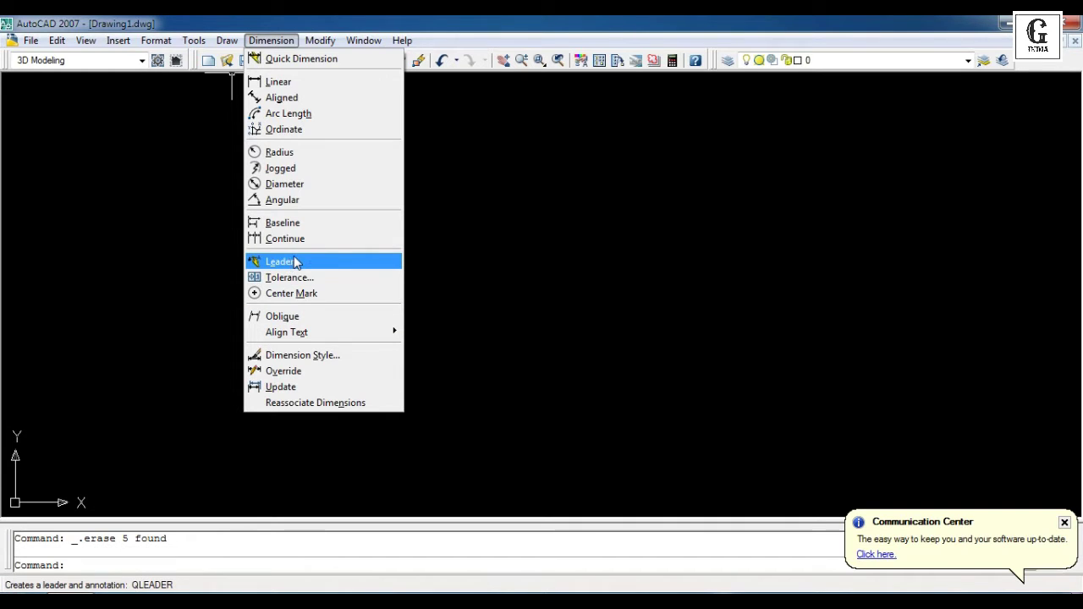
mouse_move(224, 44)
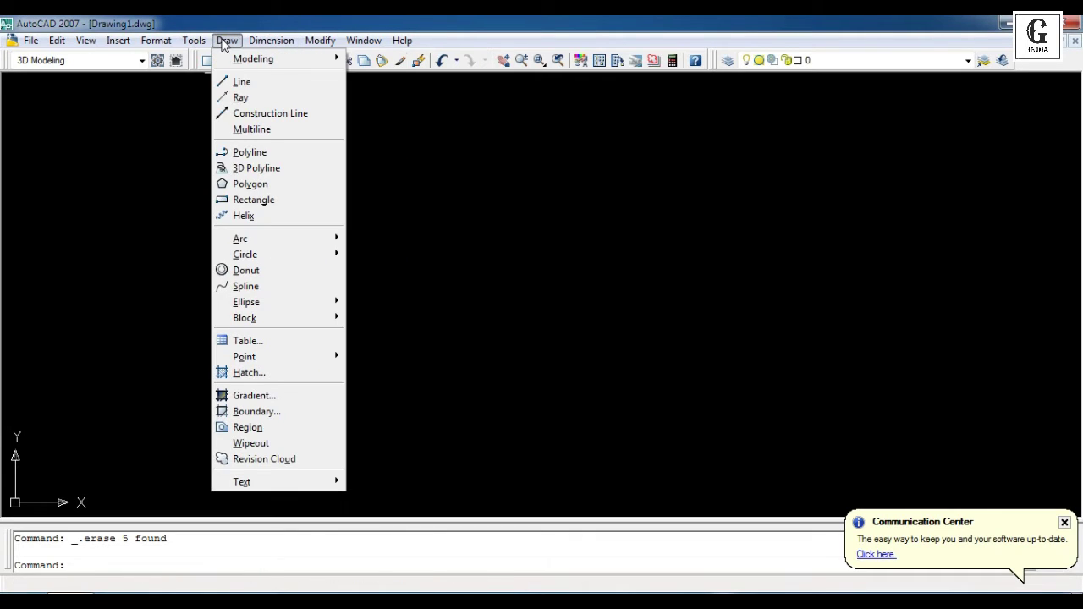
left_click(244, 81)
left_click(388, 220)
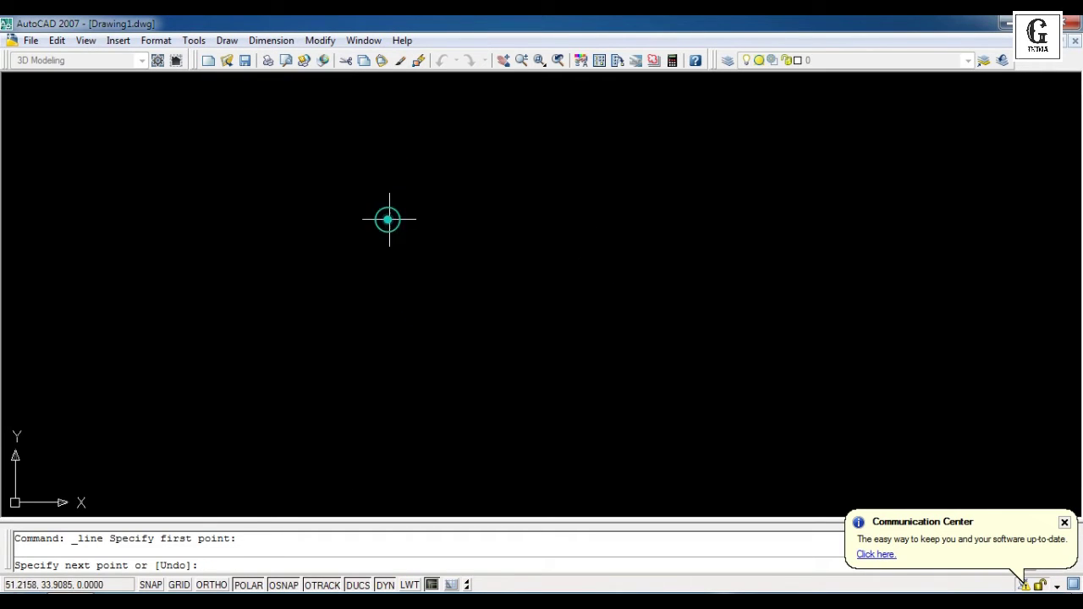
left_click(610, 220)
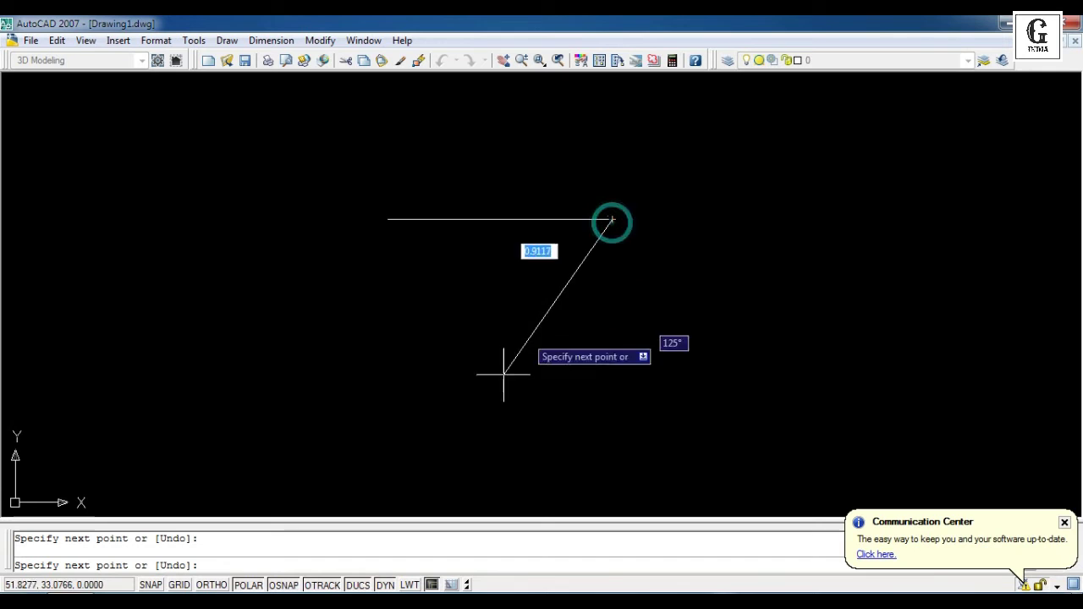
left_click(647, 452)
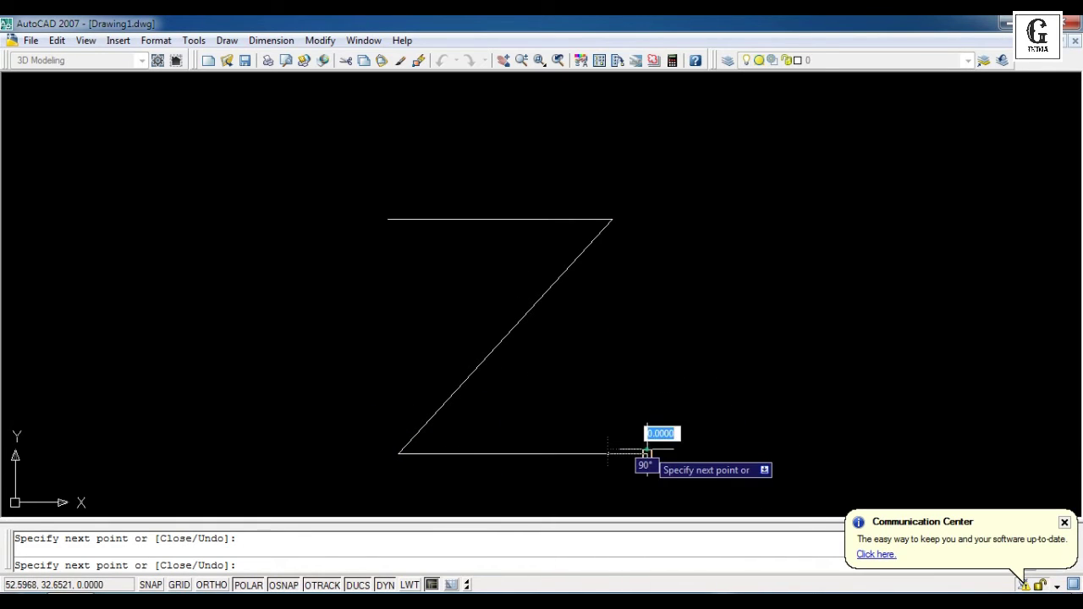
left_click(387, 218)
key("Return")
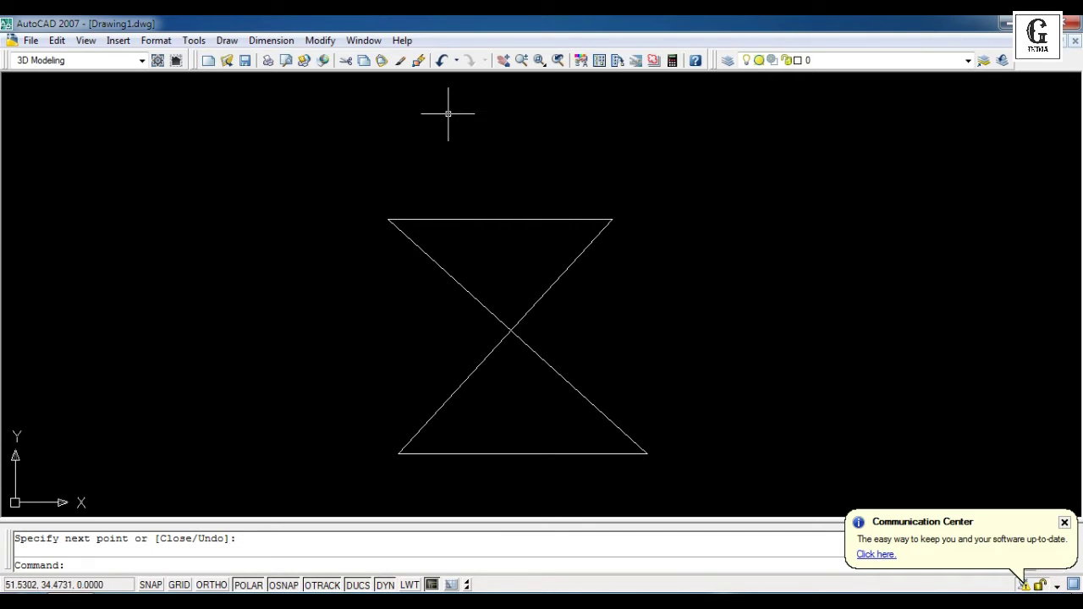
- Create a leader along the diagonal with its arrowhead at the hourglass's upper-left corner and its end at the lower-right corner, keeping the default text width
left_click(269, 40)
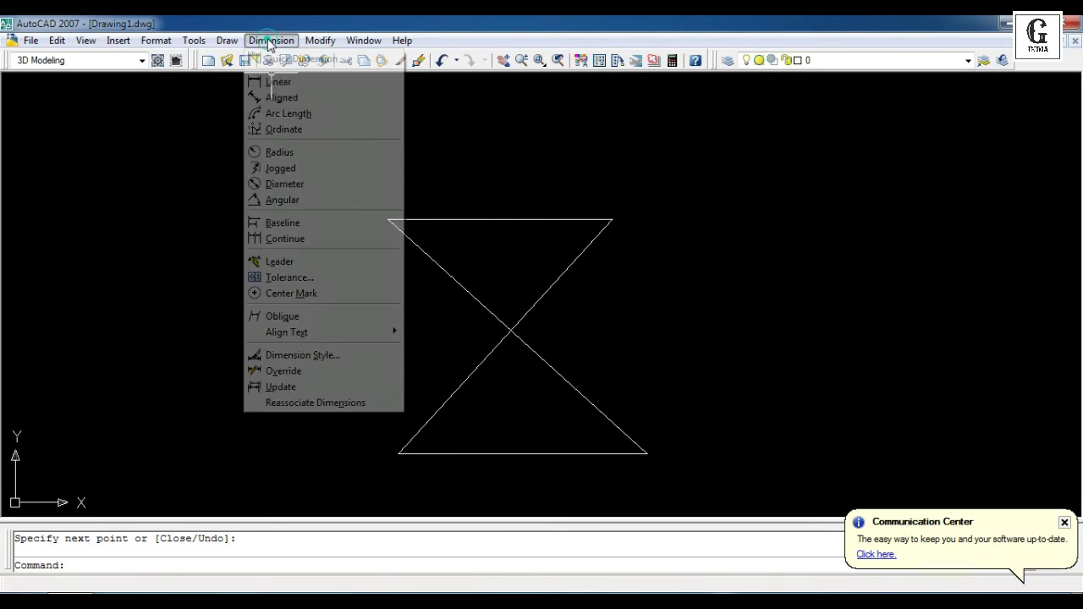
left_click(300, 262)
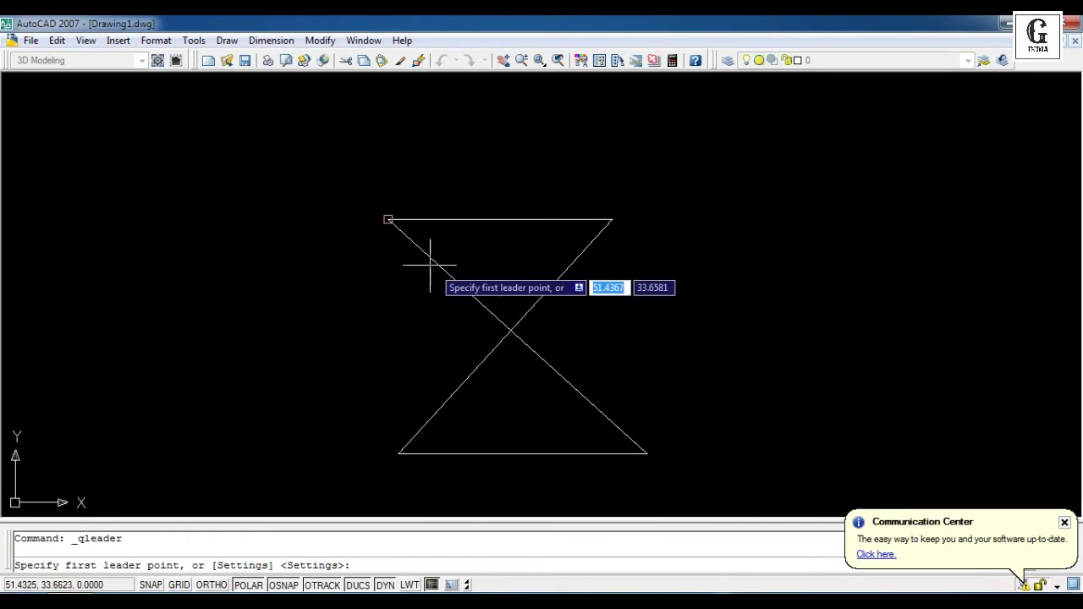
left_click(387, 219)
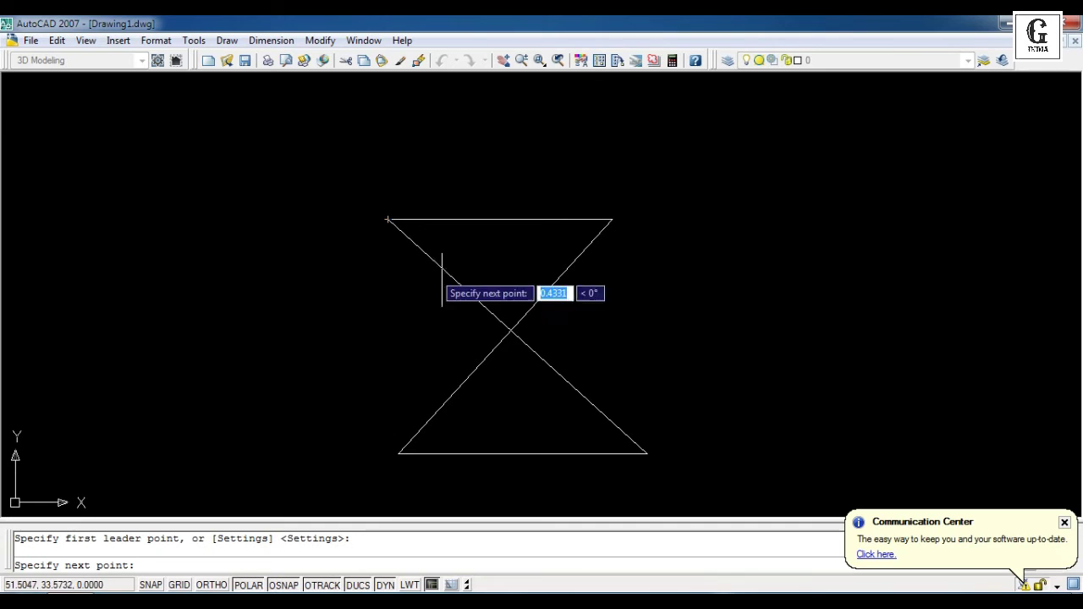
left_click(647, 454)
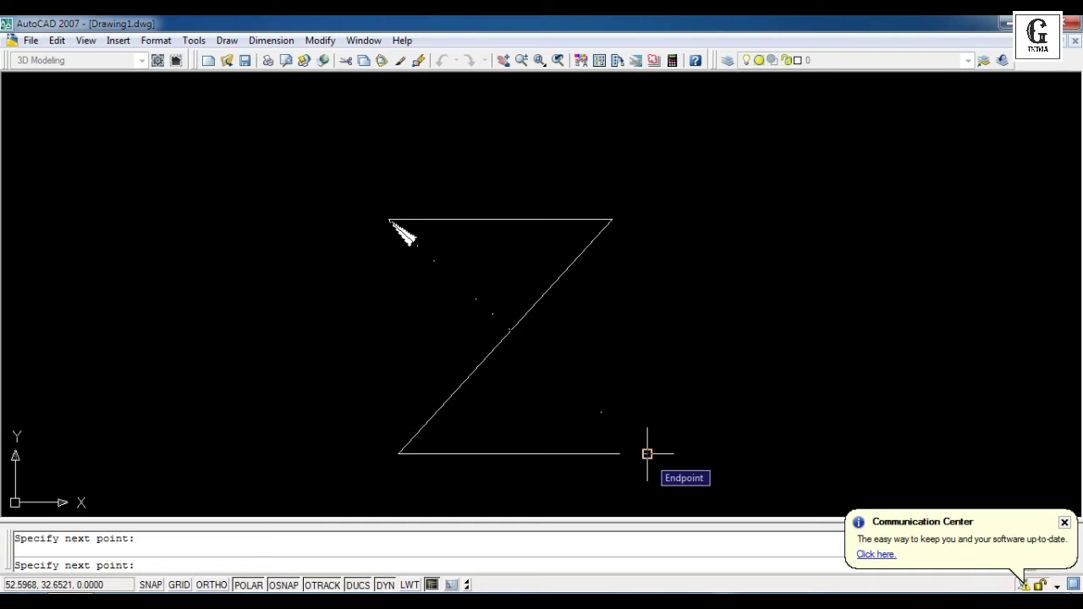
key("Return")
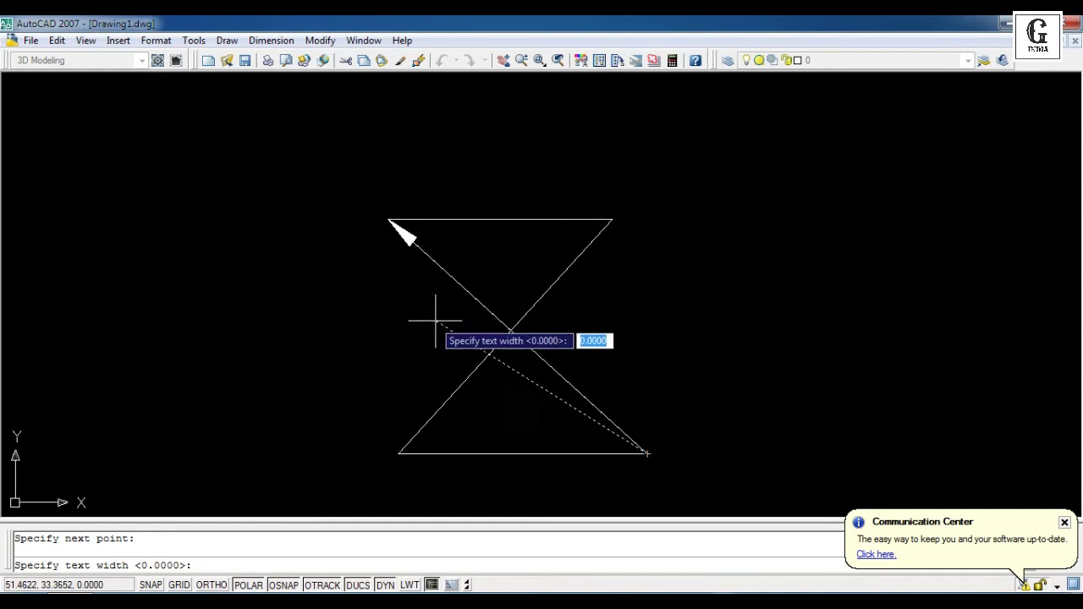
key("Return")
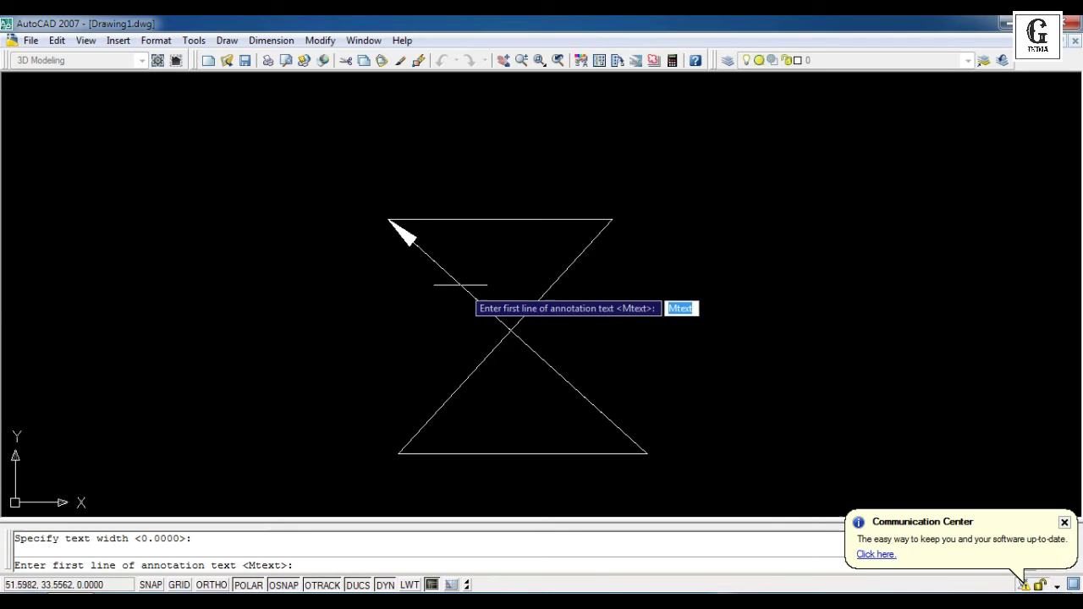
scroll(456, 277, "up", 3)
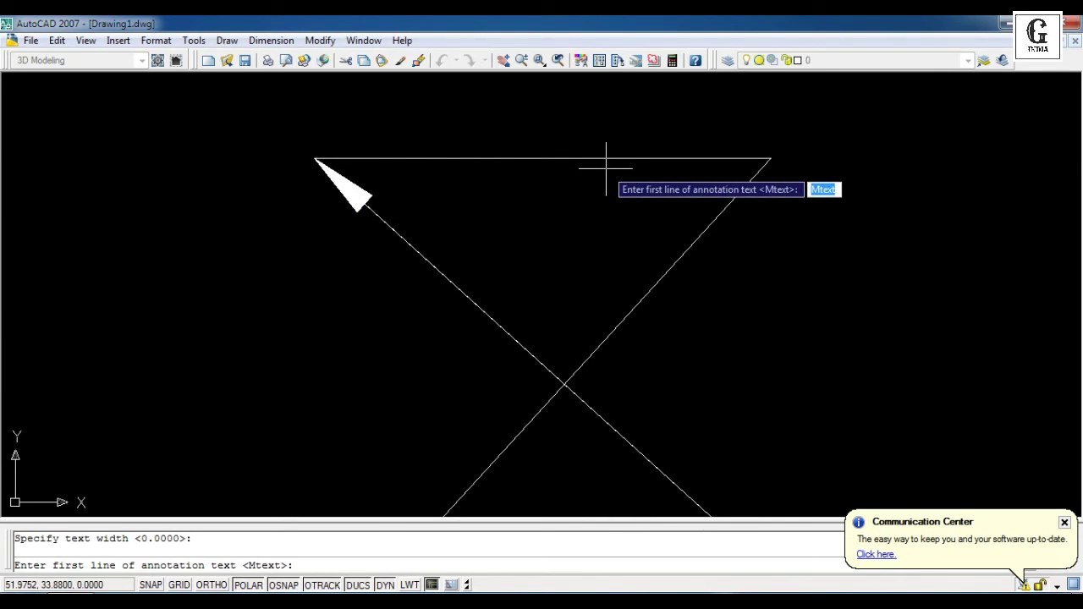
scroll(694, 194, "down", 2)
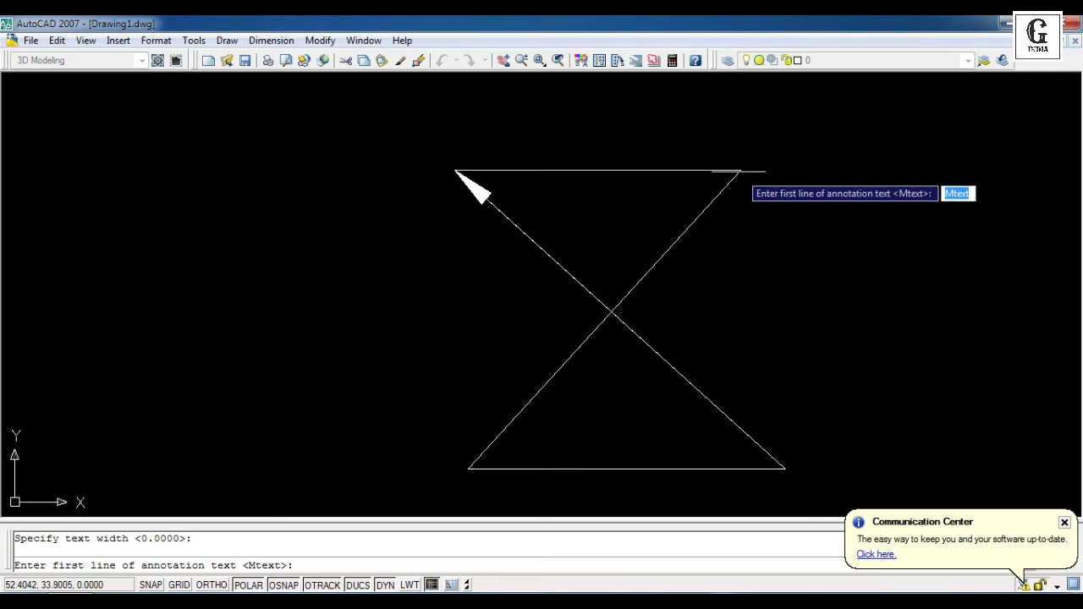
- Add a second leader from the hourglass's upper-right corner to its lower-left corner, accepting the default text width
left_click(271, 41)
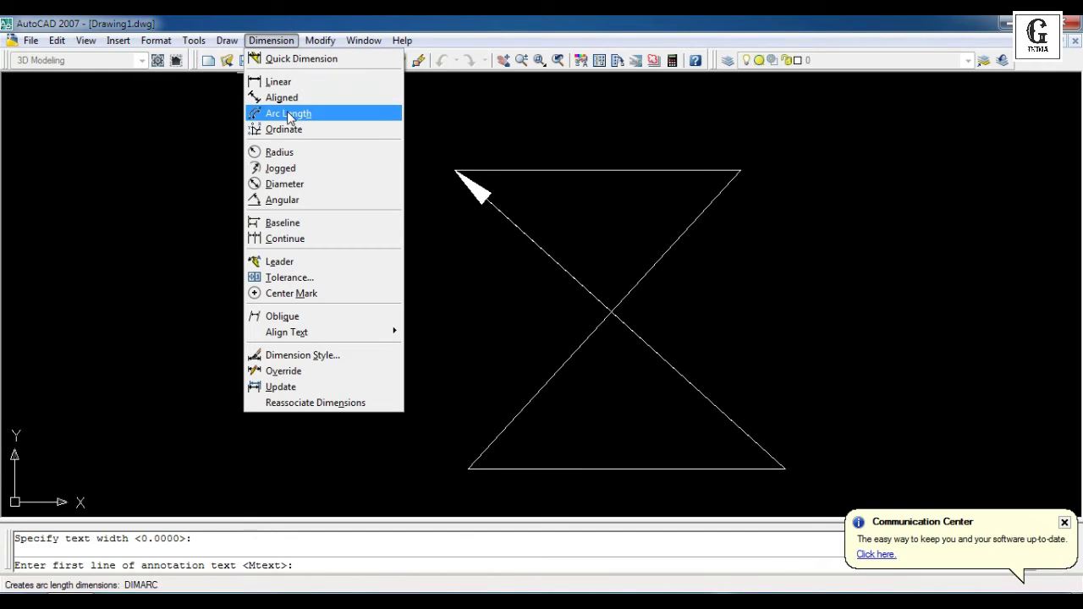
left_click(298, 263)
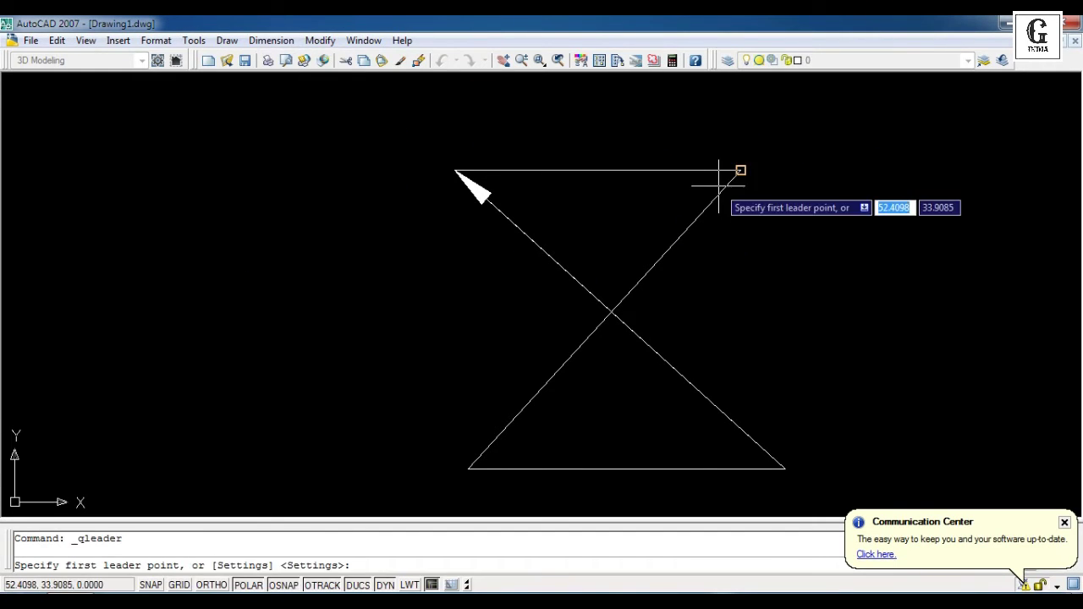
left_click(740, 170)
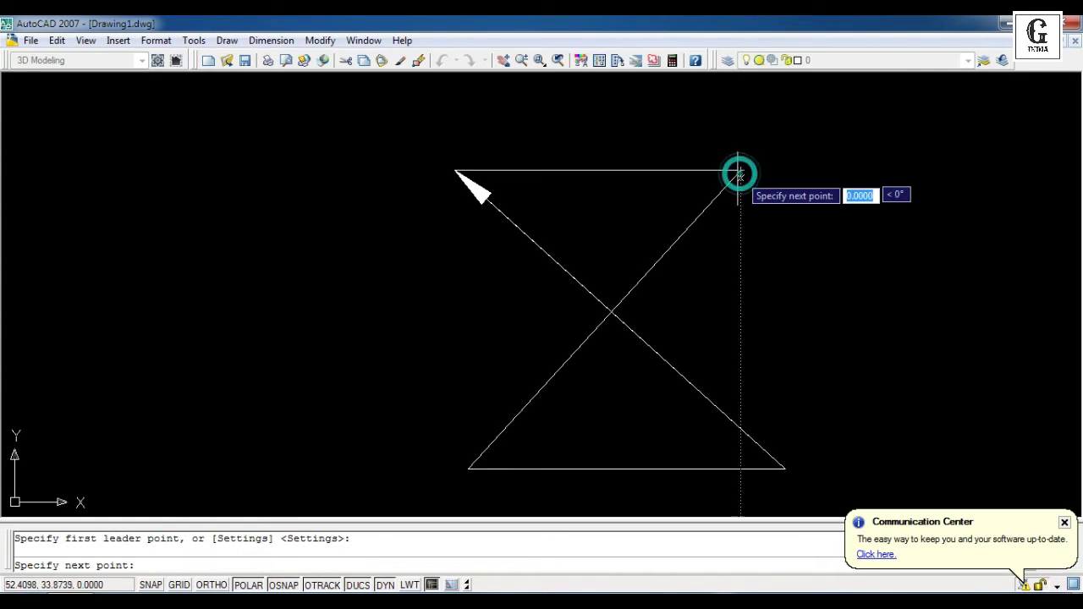
left_click(468, 467)
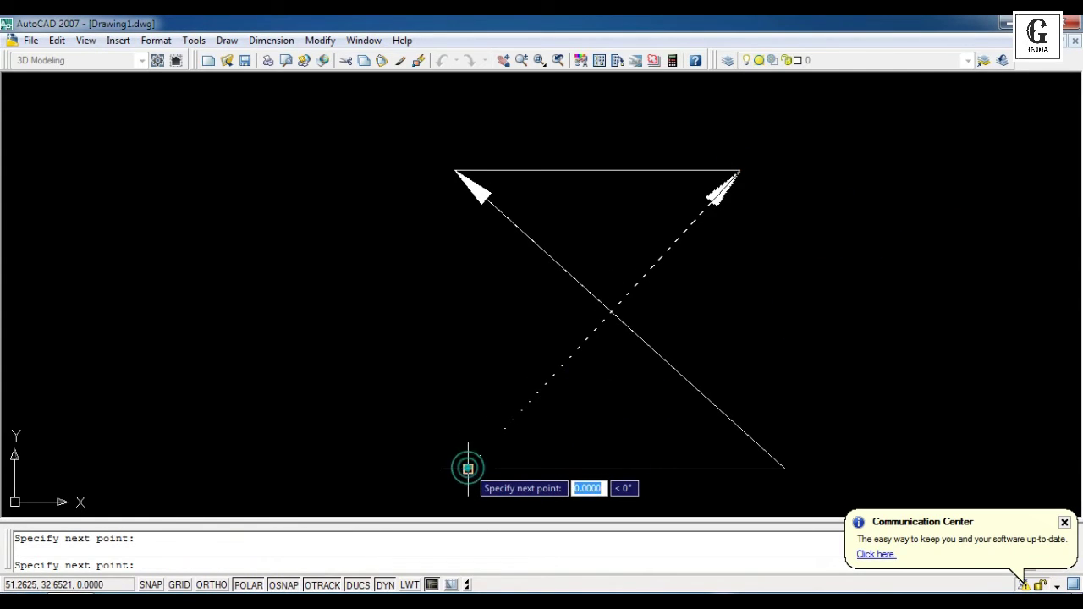
key("Return")
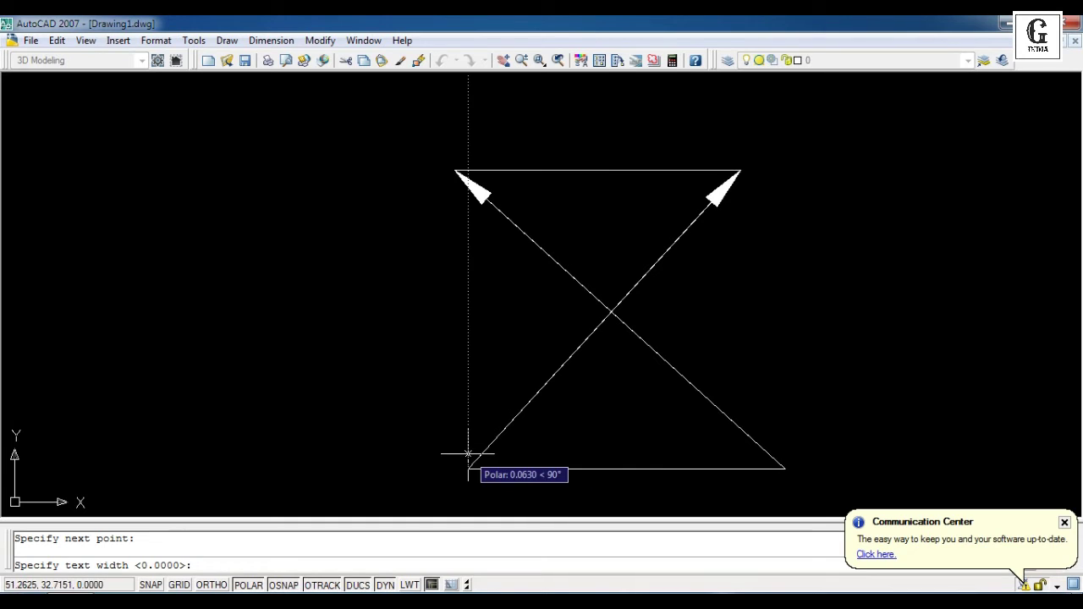
key("Return")
scroll(779, 170, "up", 3)
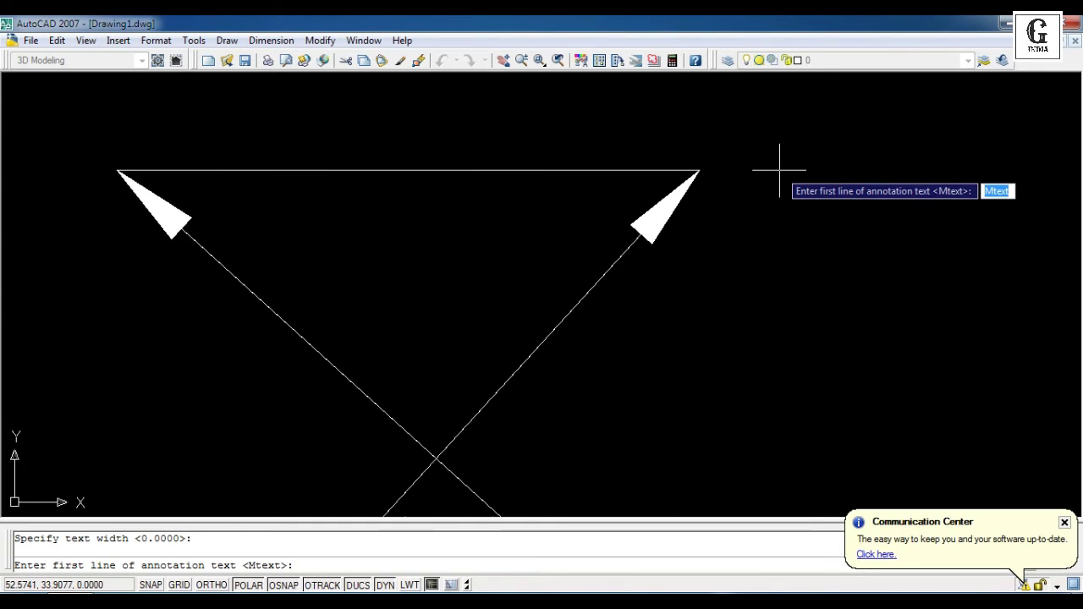
scroll(779, 170, "down", 4)
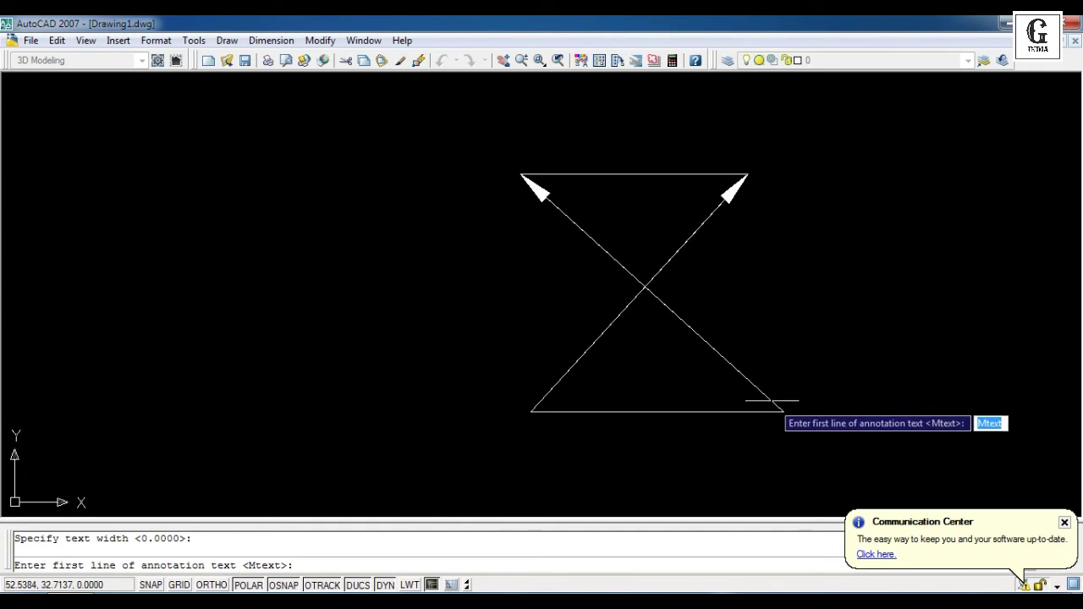
- Add a third leader with its arrowhead at the hourglass's lower-left corner and its end at the upper-right corner, using the default text width
left_click(269, 40)
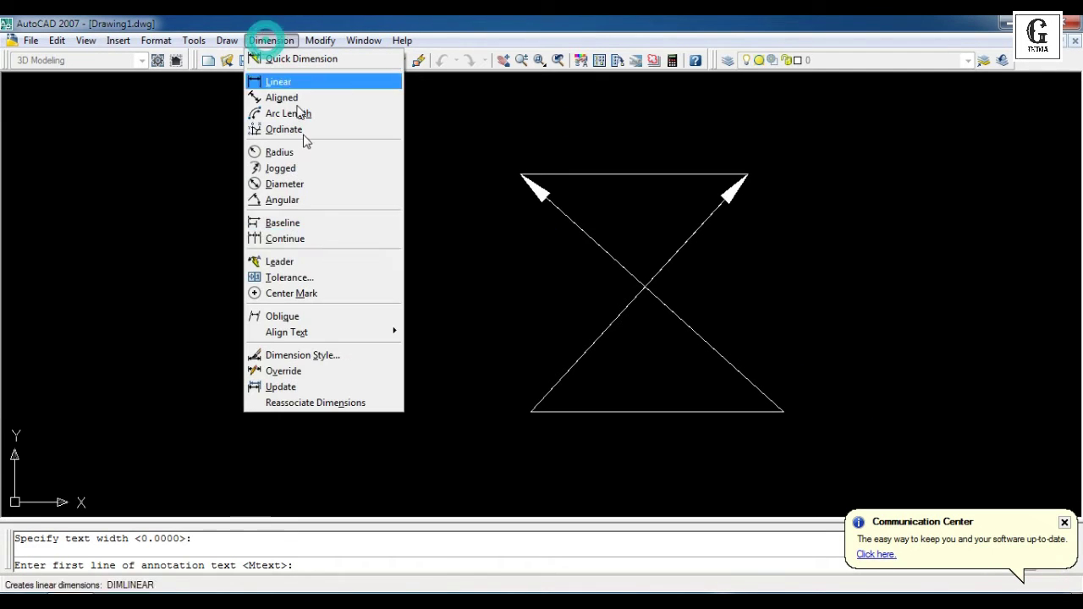
left_click(306, 267)
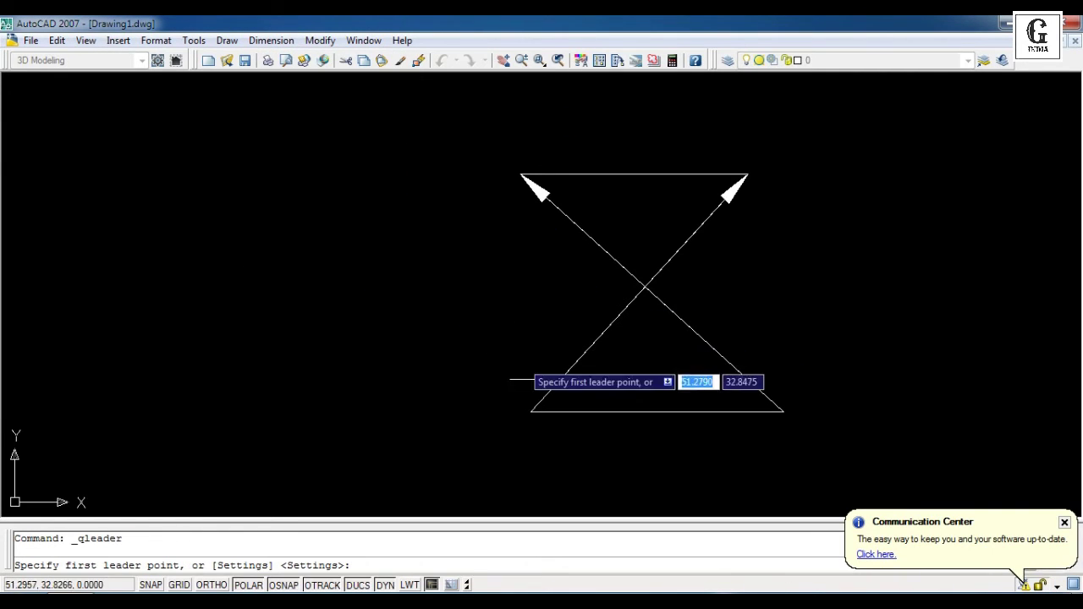
left_click(529, 412)
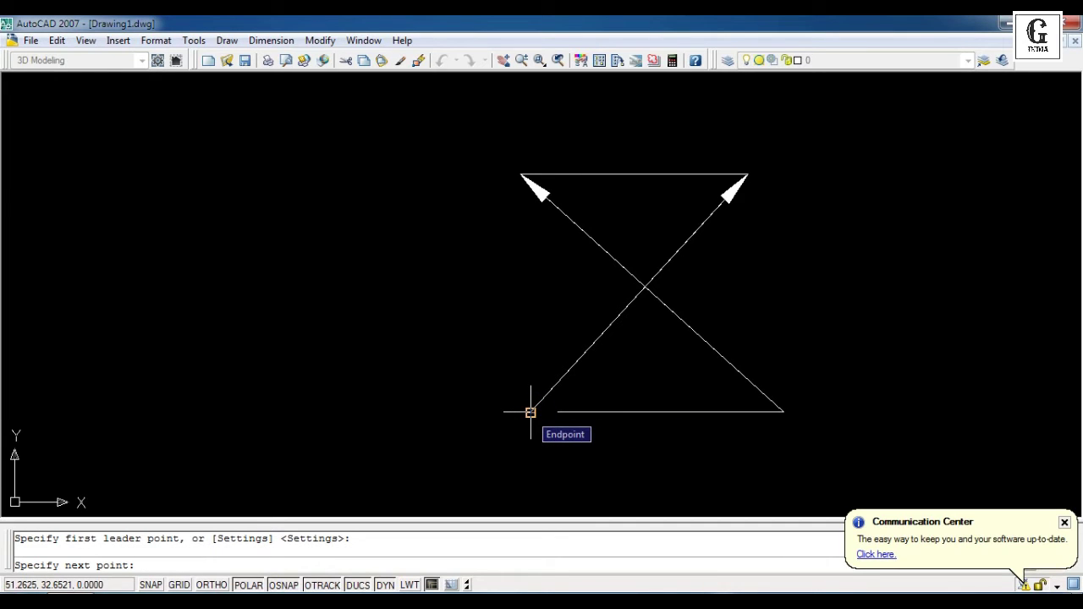
left_click(748, 174)
key("Return")
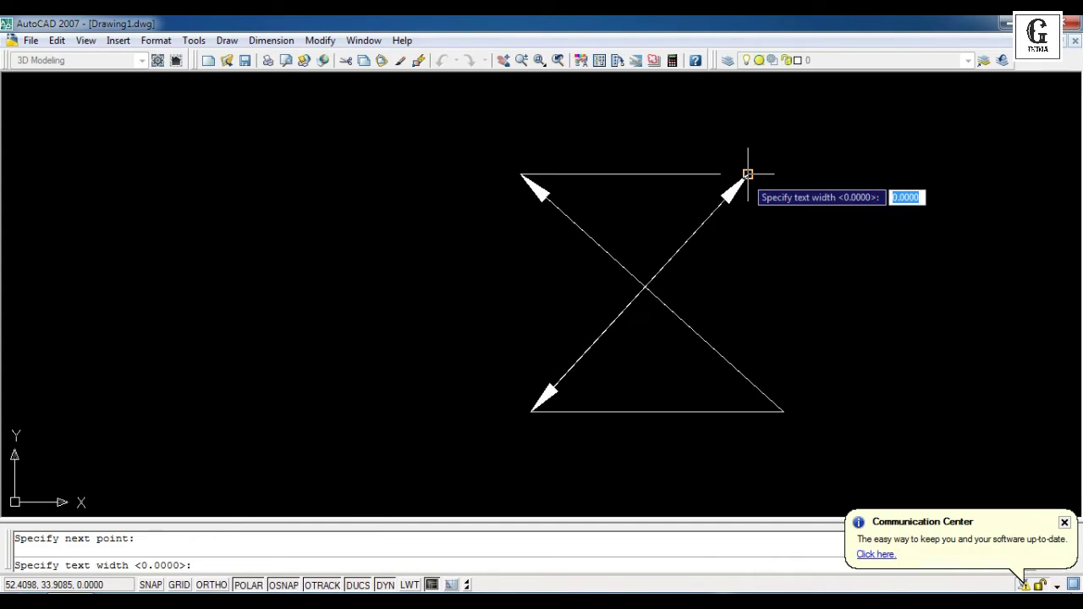
key("Return")
scroll(588, 429, "up", 3)
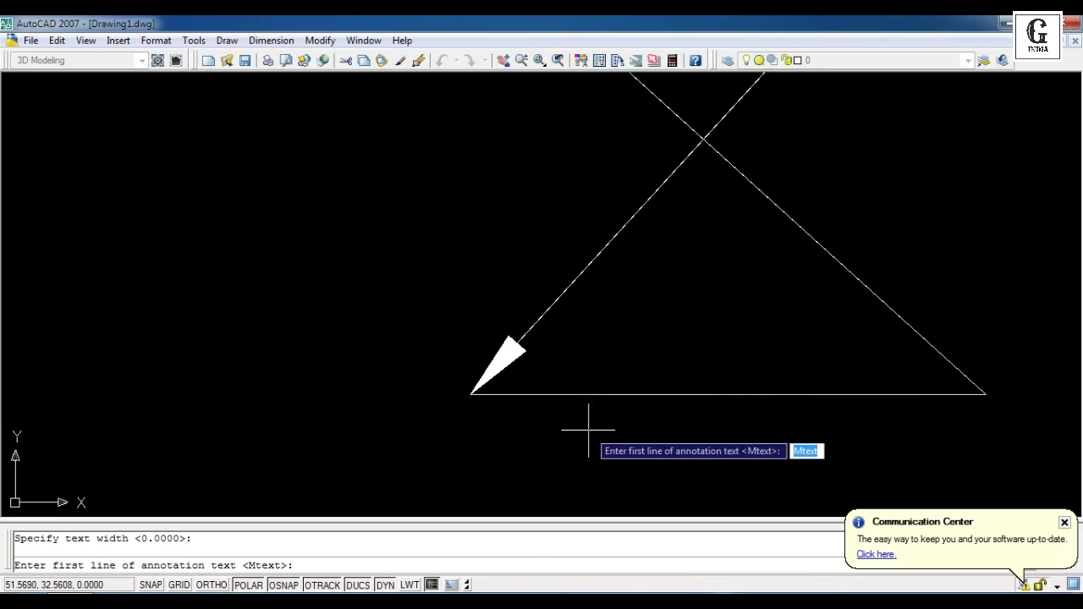
scroll(669, 226, "down", 3)
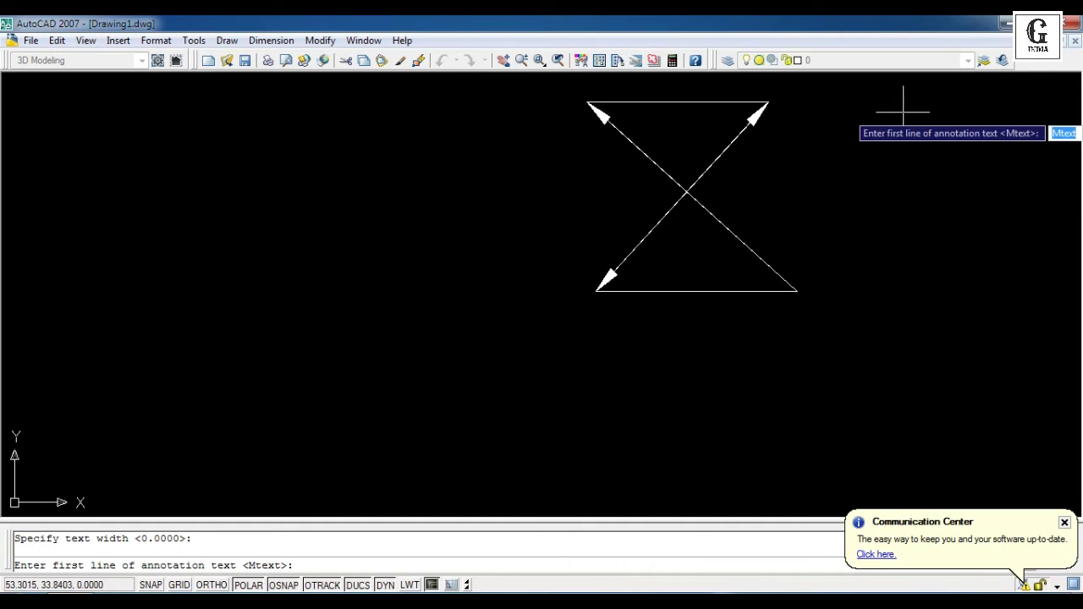
- Erase the whole hourglass and its leaders to leave an empty drawing
key("ctrl+a")
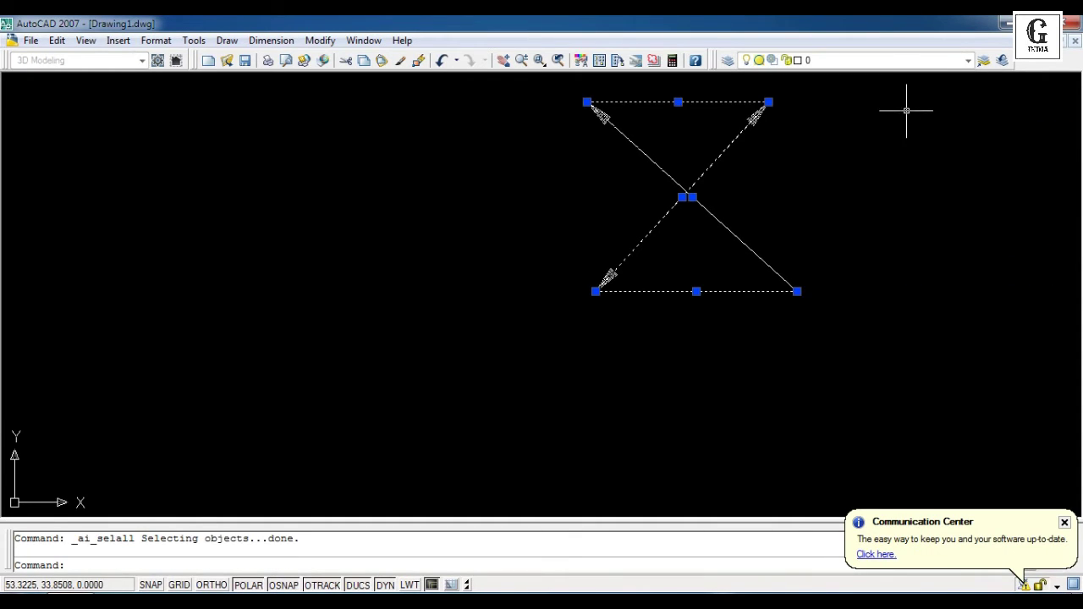
key("Delete")
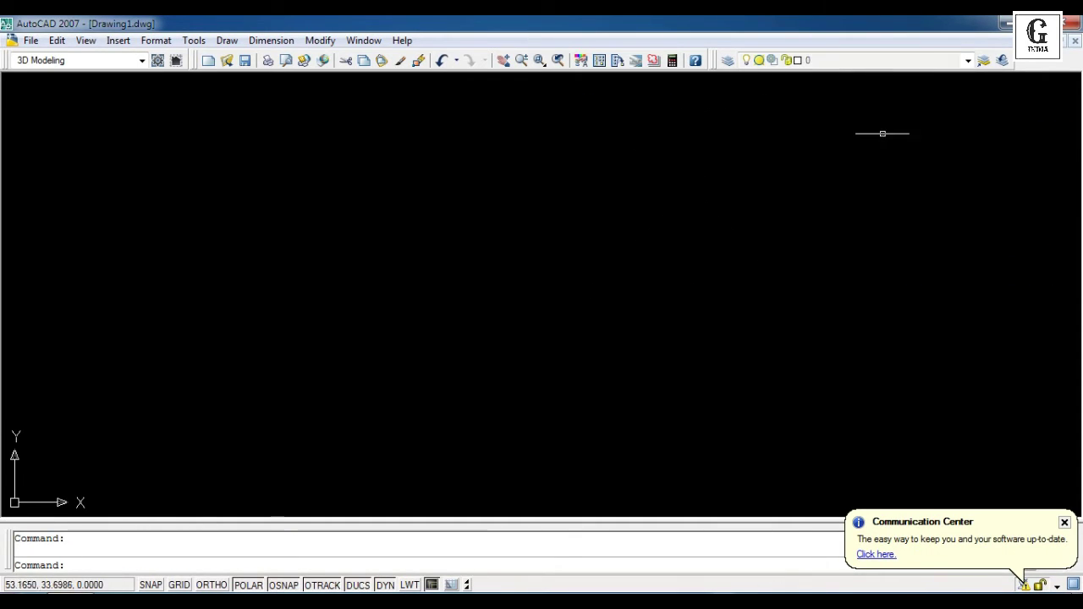
left_click(270, 40)
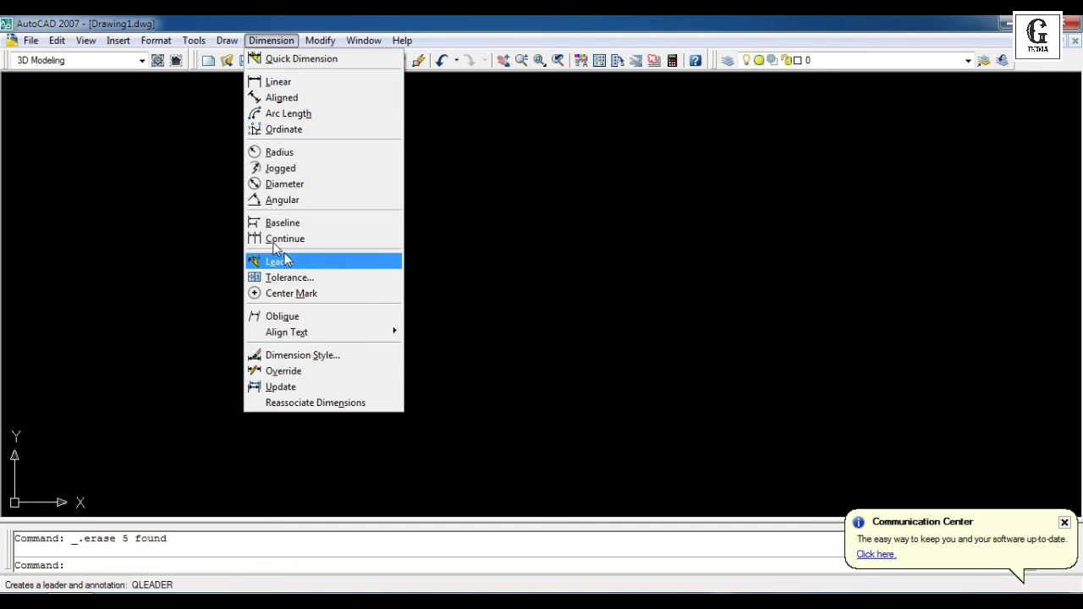
left_click(225, 42)
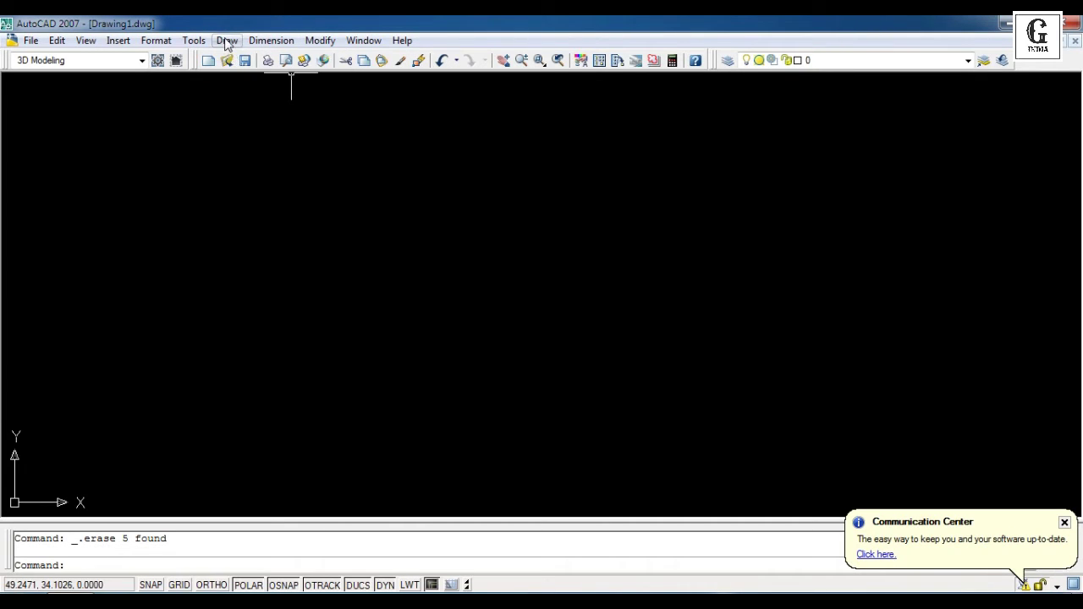
- Draw a closed four-sided shape with the Line command, with a horizontal base about 1.8 units long, a shorter upper edge and slanted sides
left_click(227, 41)
left_click(252, 80)
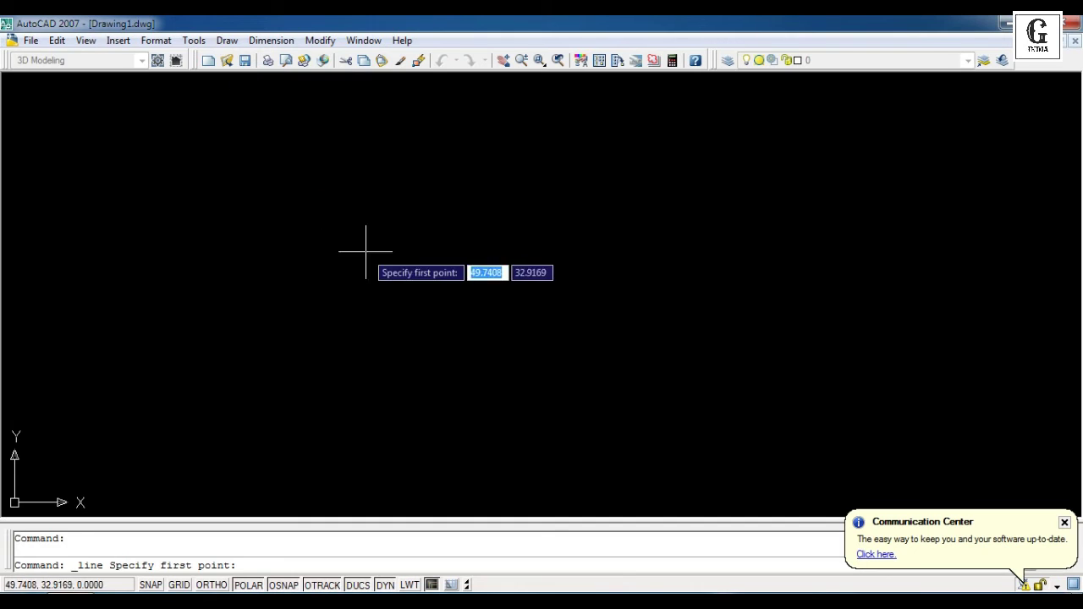
left_click(365, 225)
left_click(267, 366)
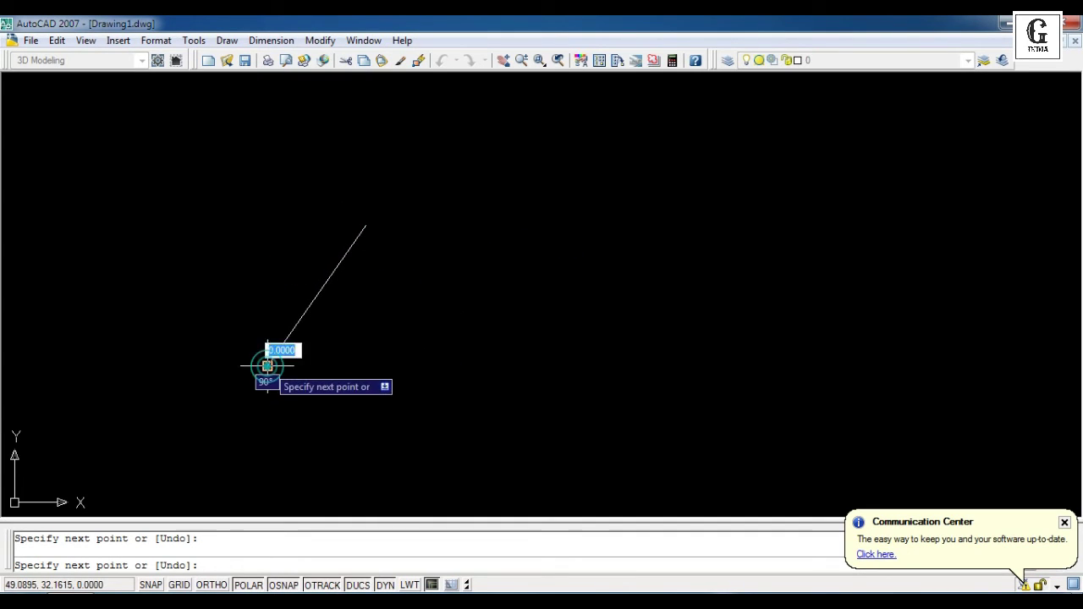
left_click(539, 366)
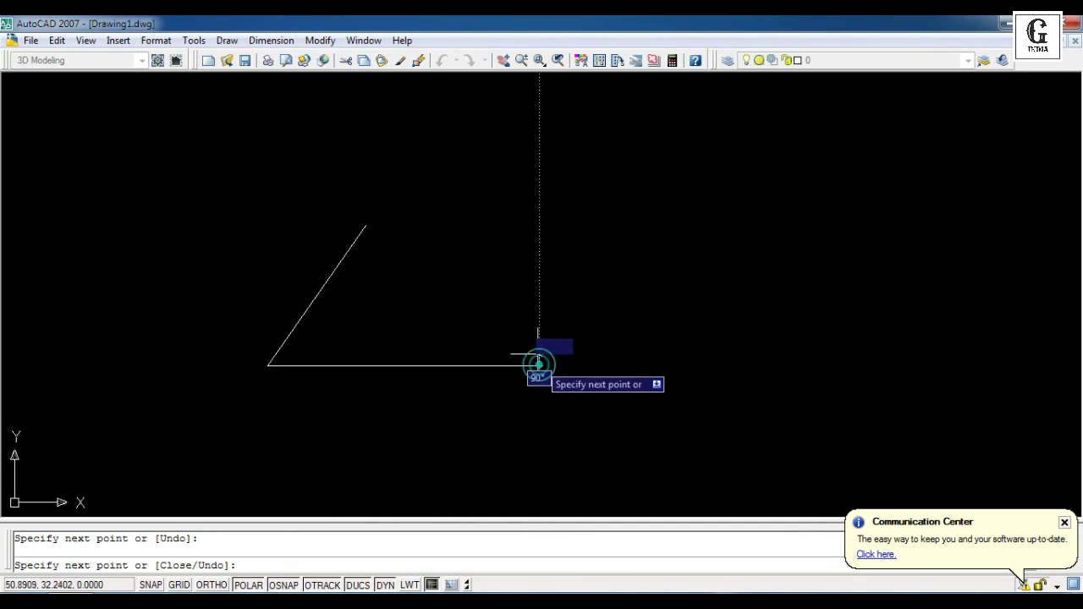
left_click(556, 226)
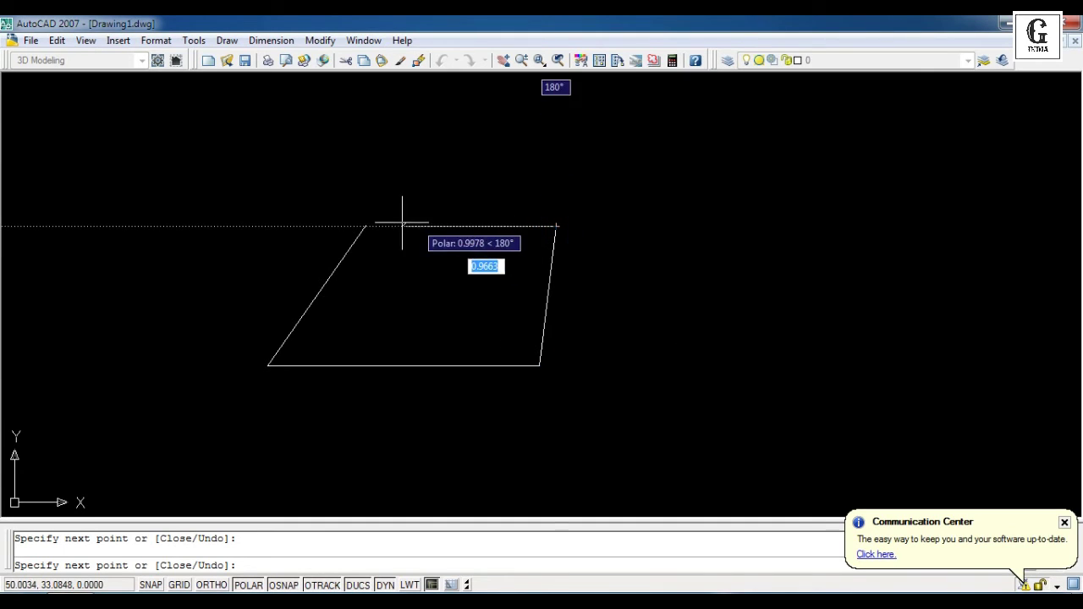
left_click(365, 225)
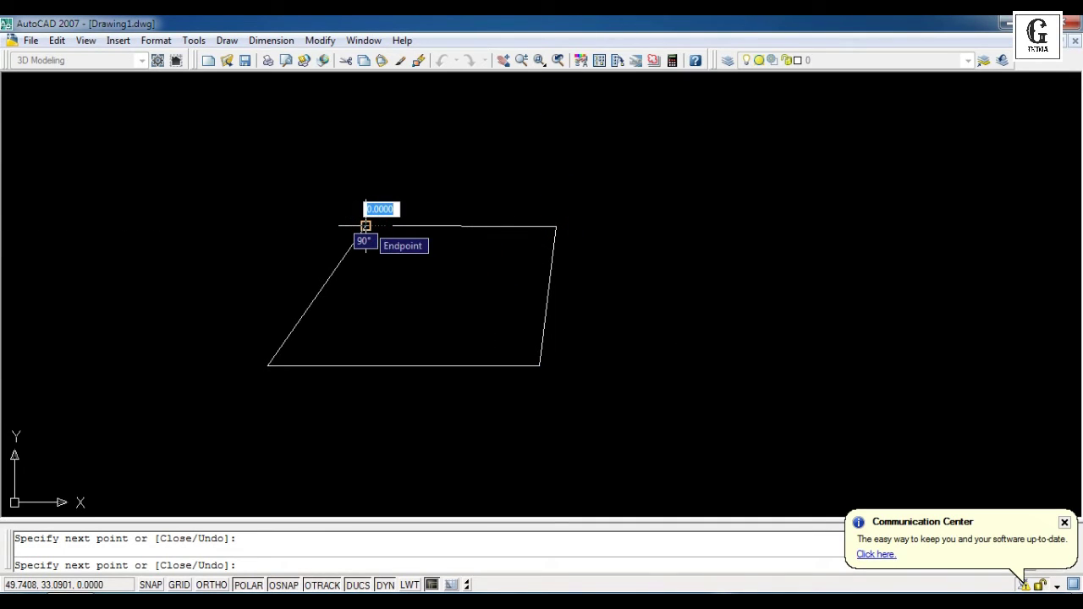
key("Return")
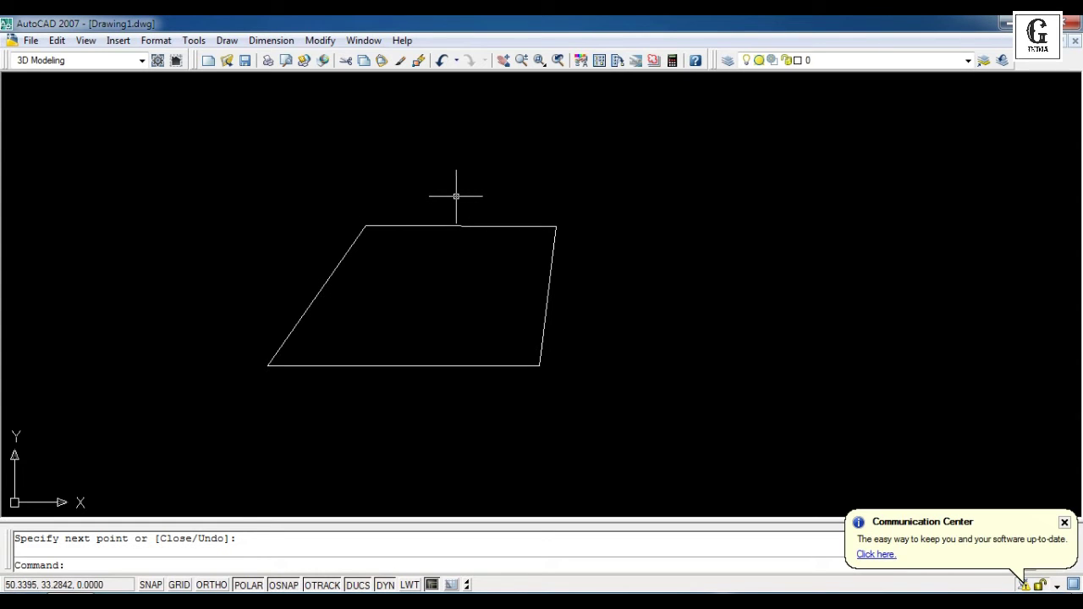
- Add a linear dimension to the quadrilateral's lower edge, placing the dimension line below the shape
left_click(272, 40)
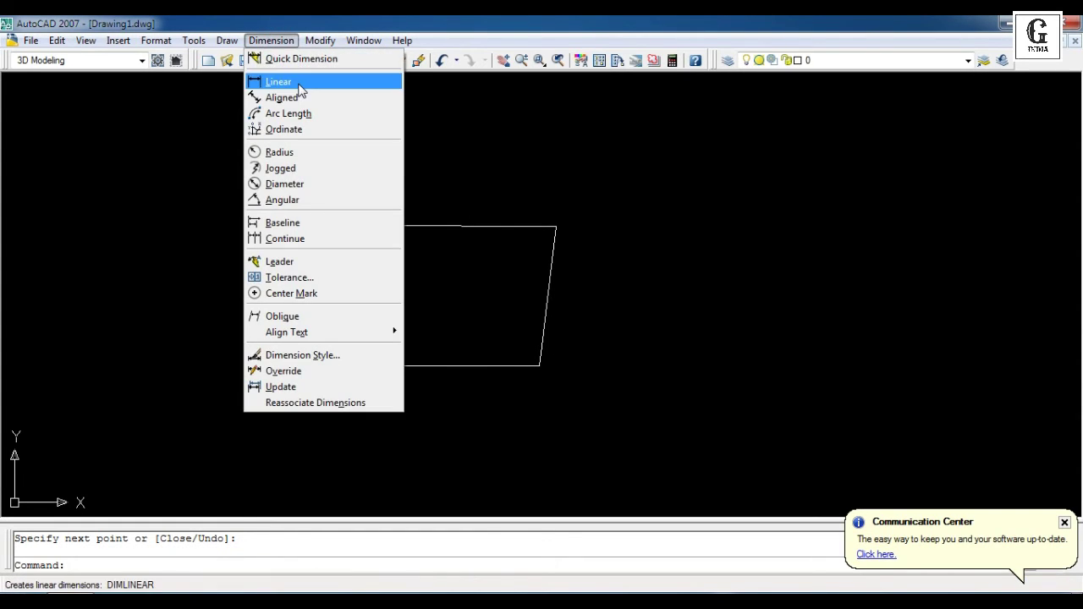
left_click(294, 82)
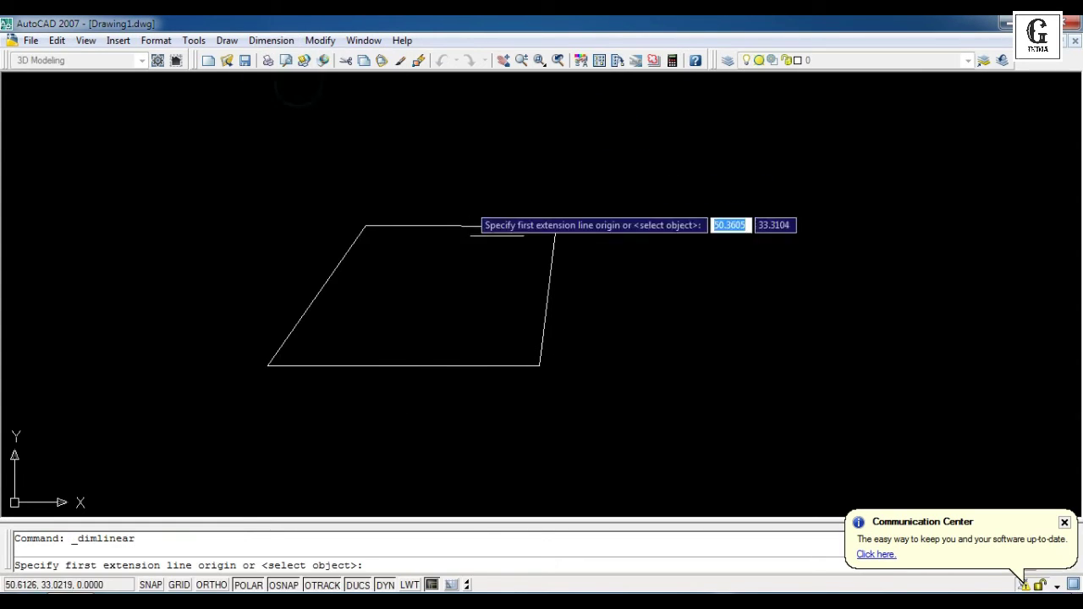
left_click(539, 366)
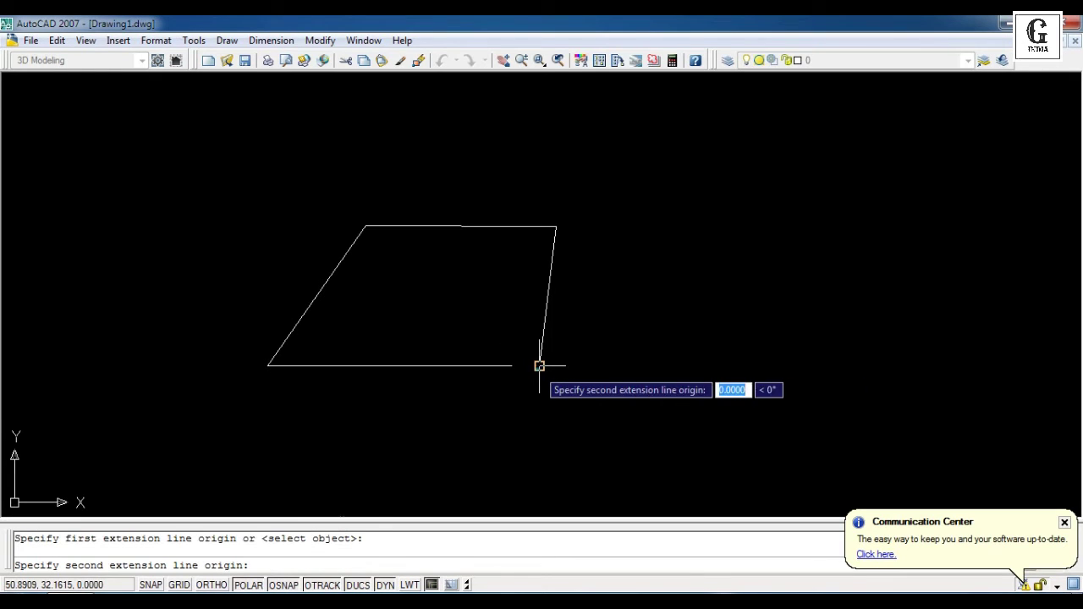
left_click(267, 366)
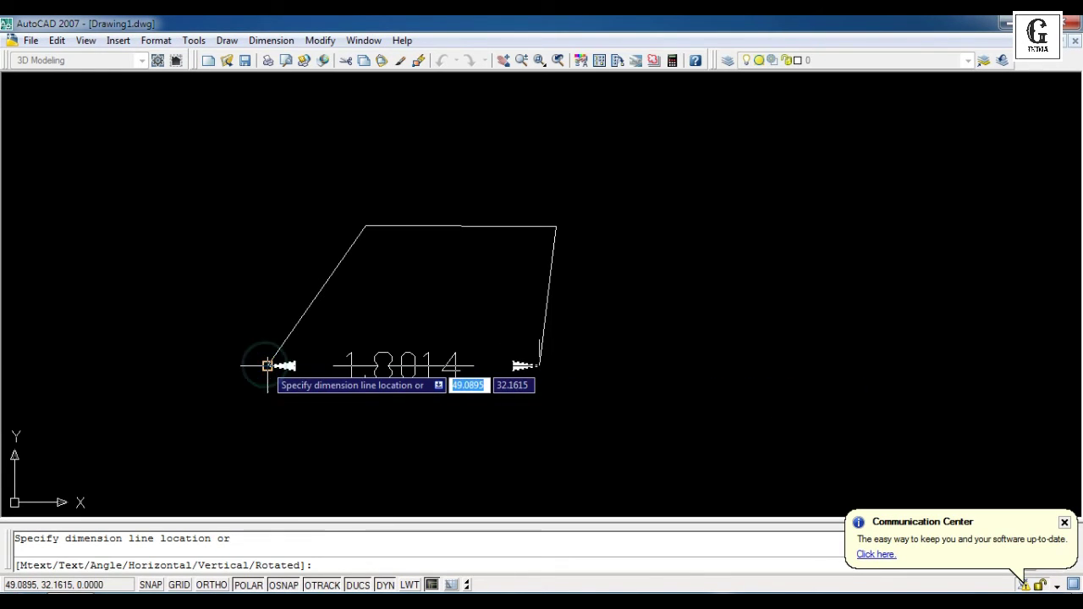
left_click(268, 411)
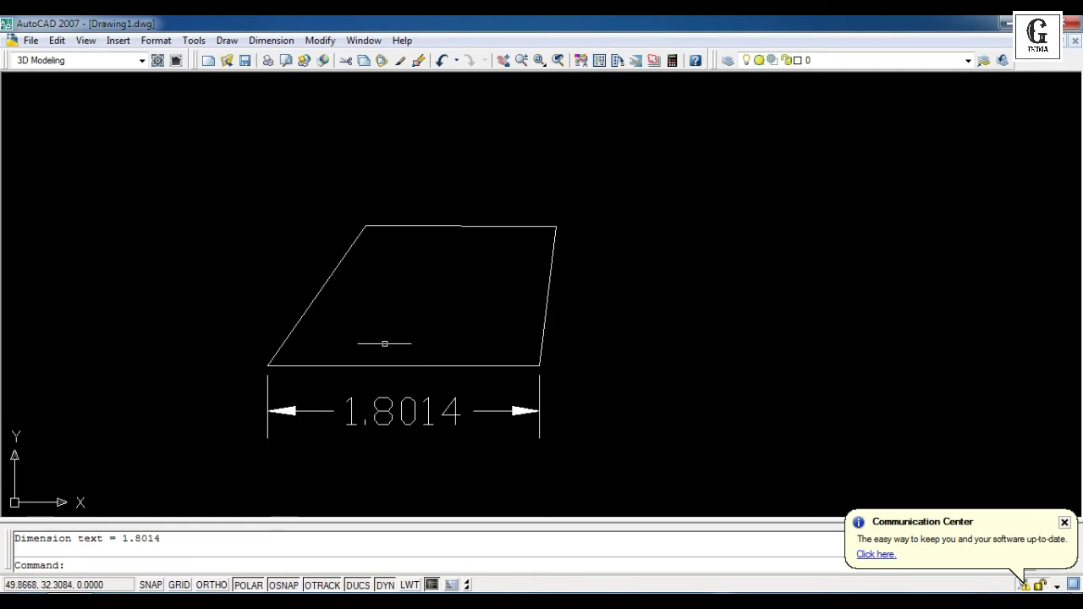
- Apply an obliquing angle of 50 to the linear dimension below the quadrilateral
left_click(271, 40)
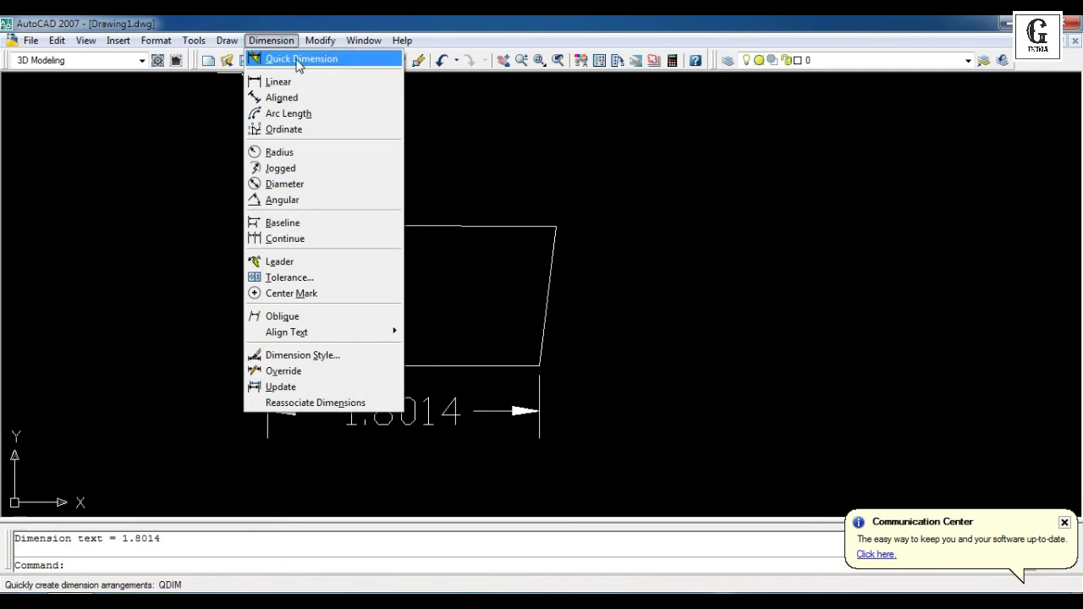
left_click(297, 320)
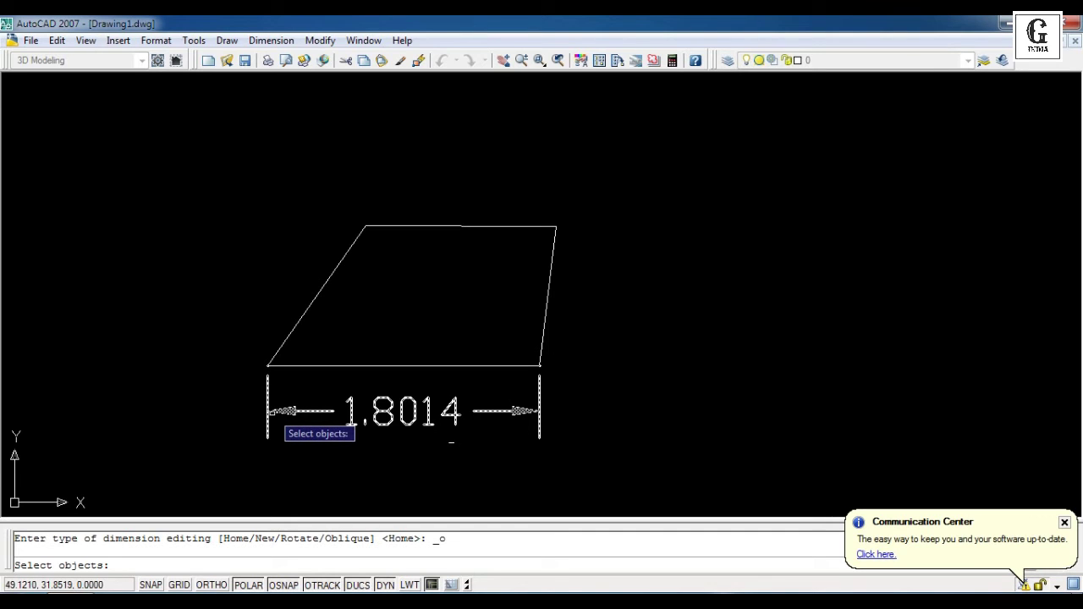
left_click(274, 412)
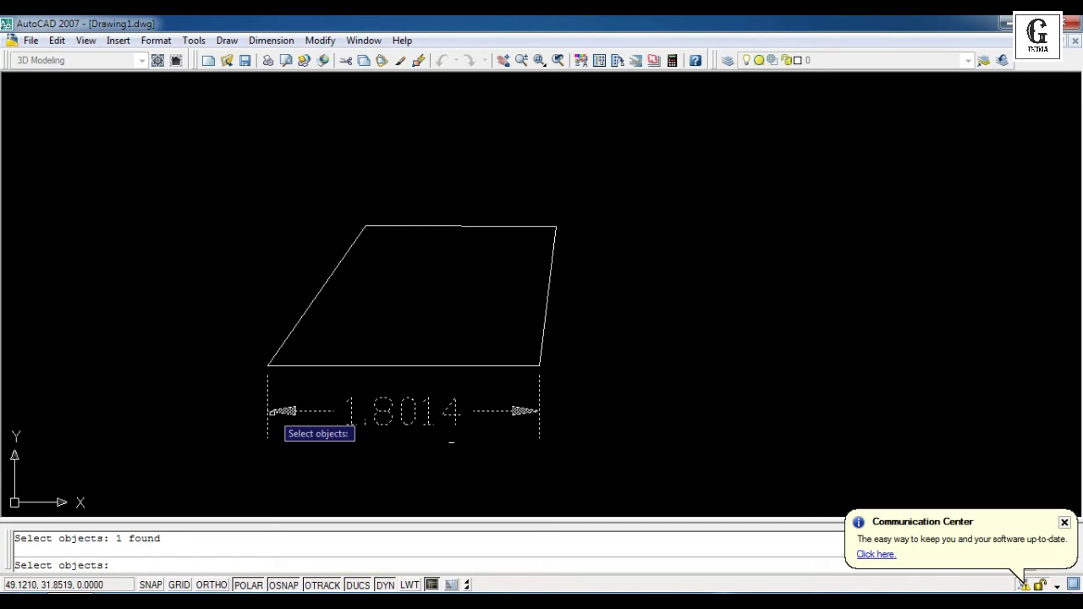
key("Return")
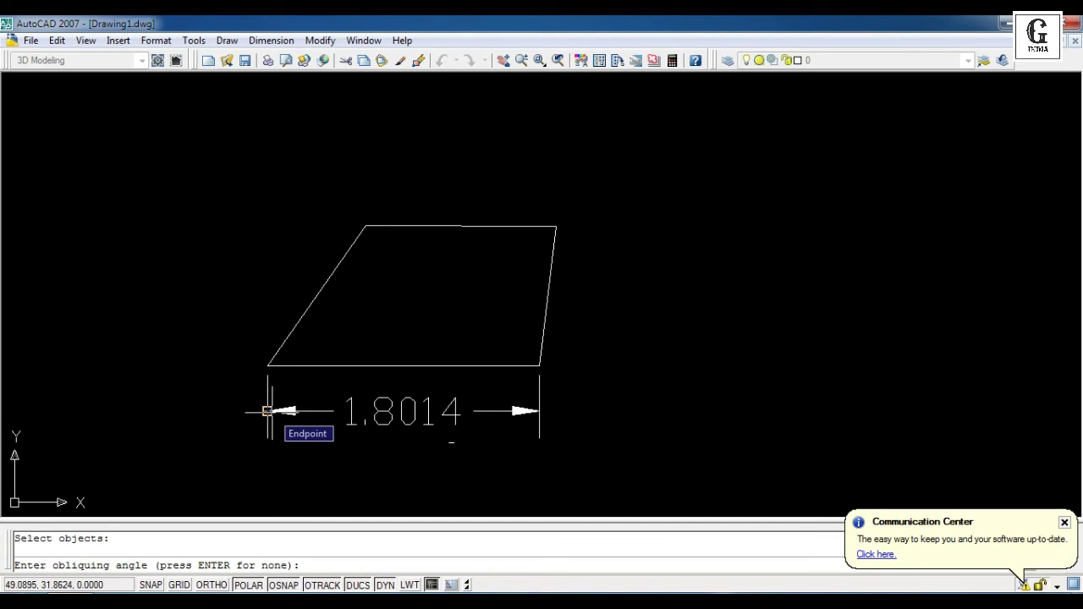
type("50")
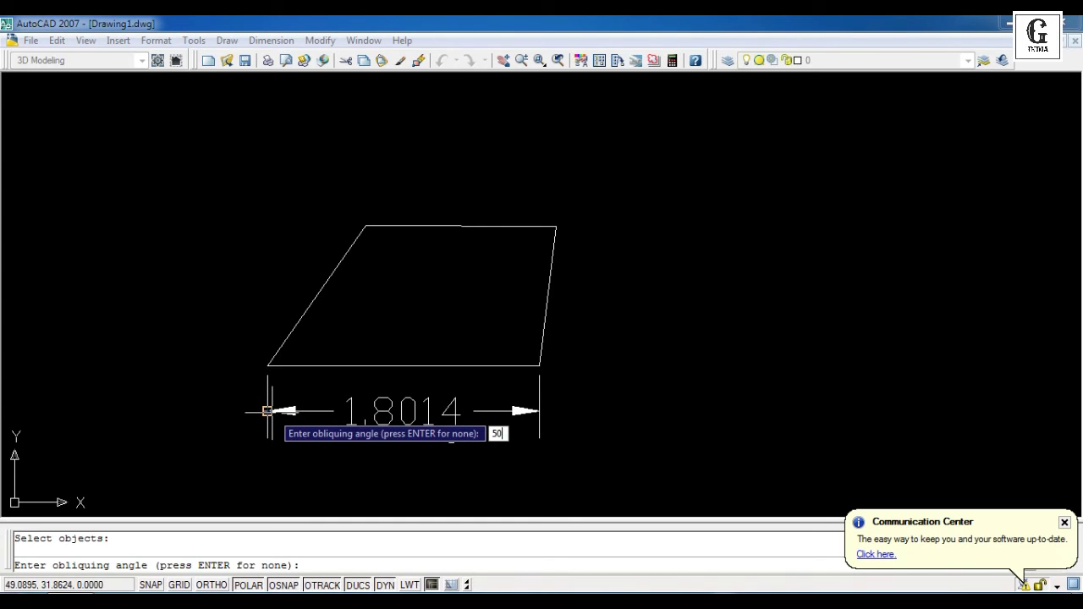
key("Return")
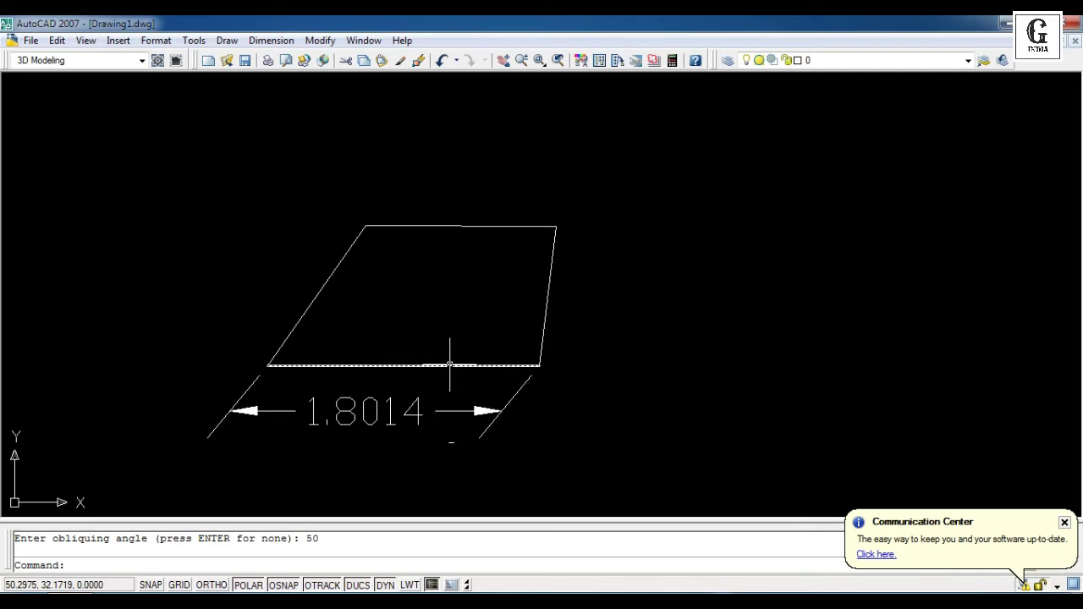
- Erase all objects from the drawing and exit AutoCAD without saving changes to Drawing1.dwg
key("ctrl+a")
key("Delete")
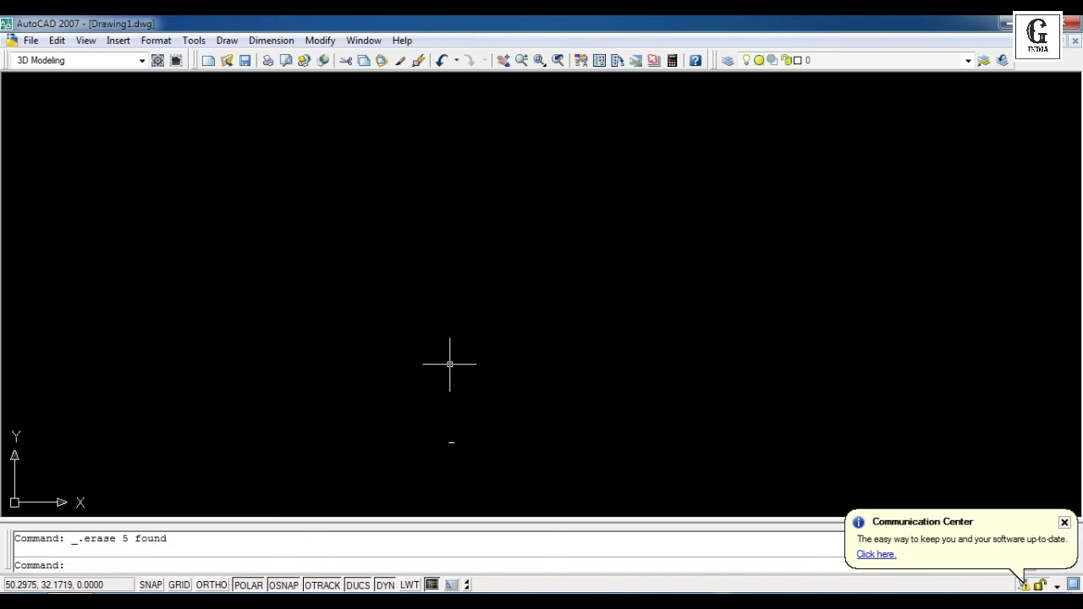
left_click(270, 39)
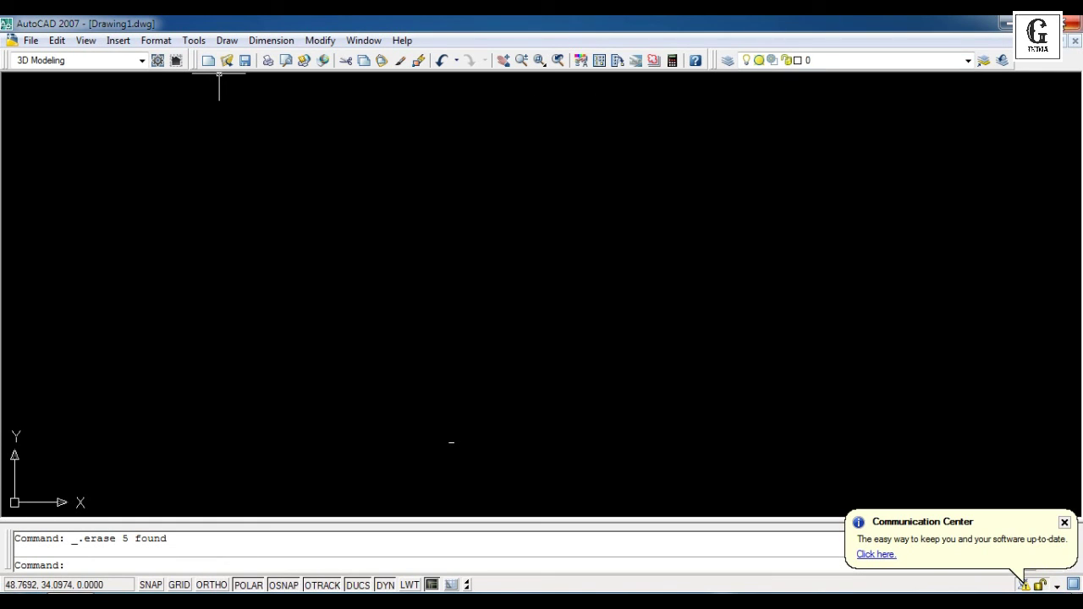
left_click(1072, 23)
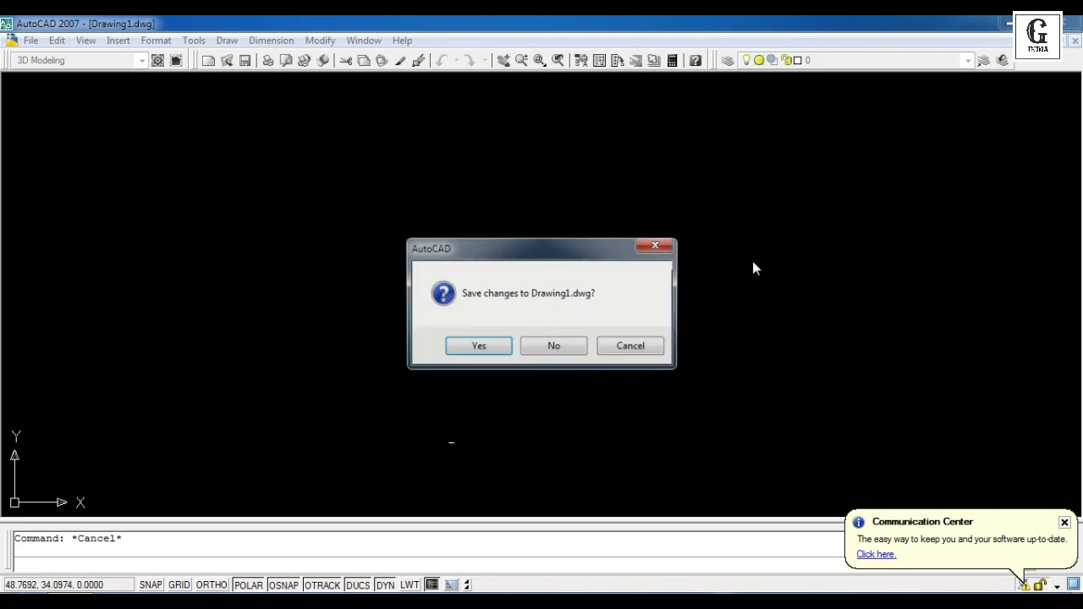
left_click(554, 347)
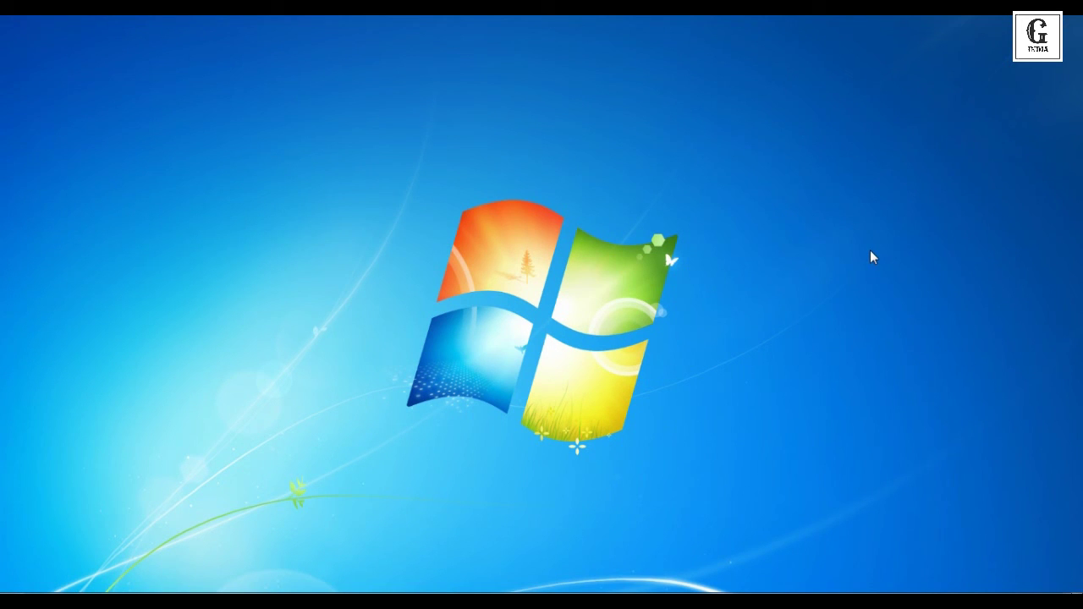